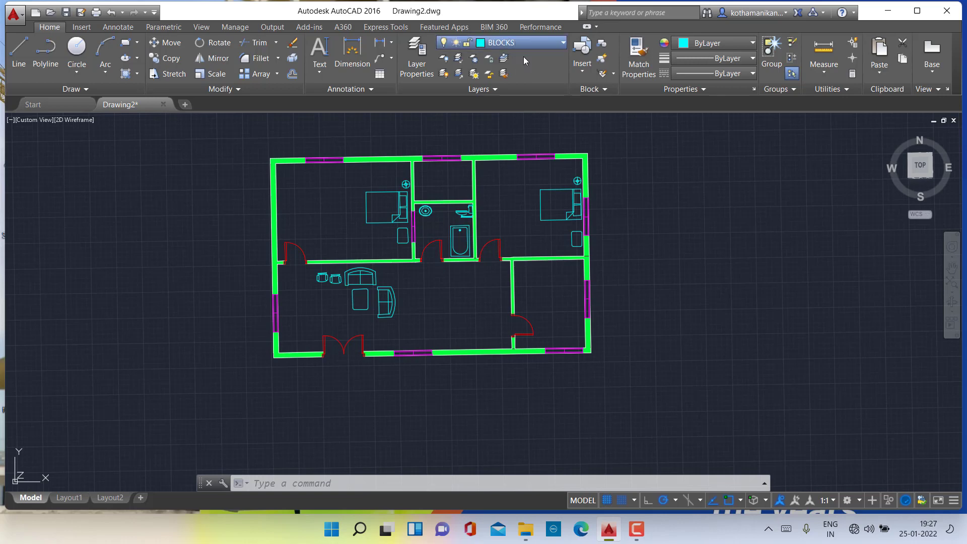
- Insert the Dining Set - 36 x 72 in. block from the DesignCenter's Home - Space Planner.dwg into the empty area west of the floor plan
left_click(512, 43)
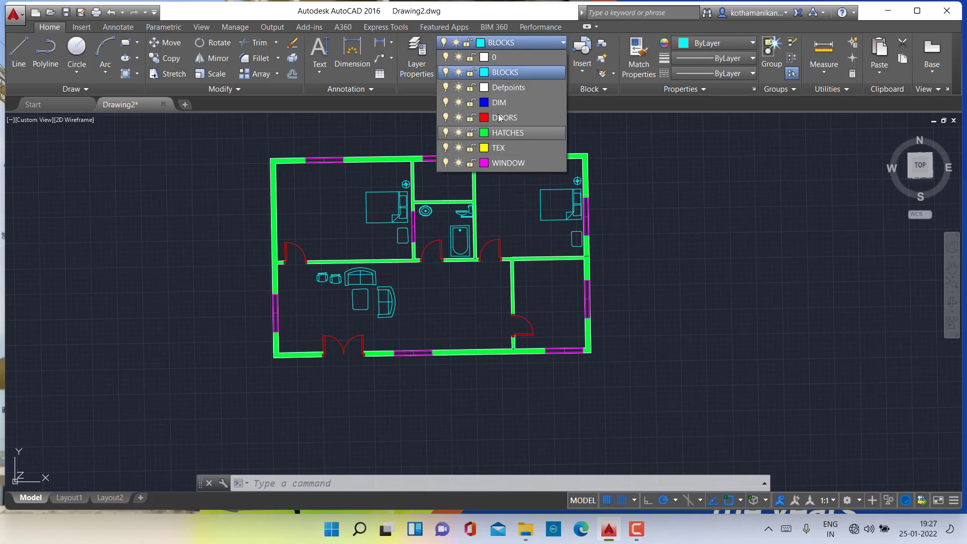
left_click(251, 183)
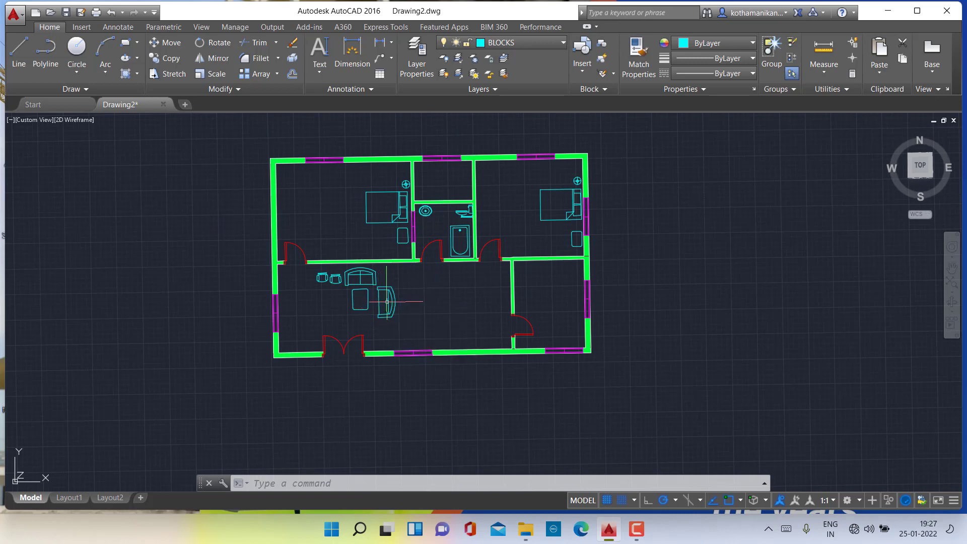
key("ctrl+2")
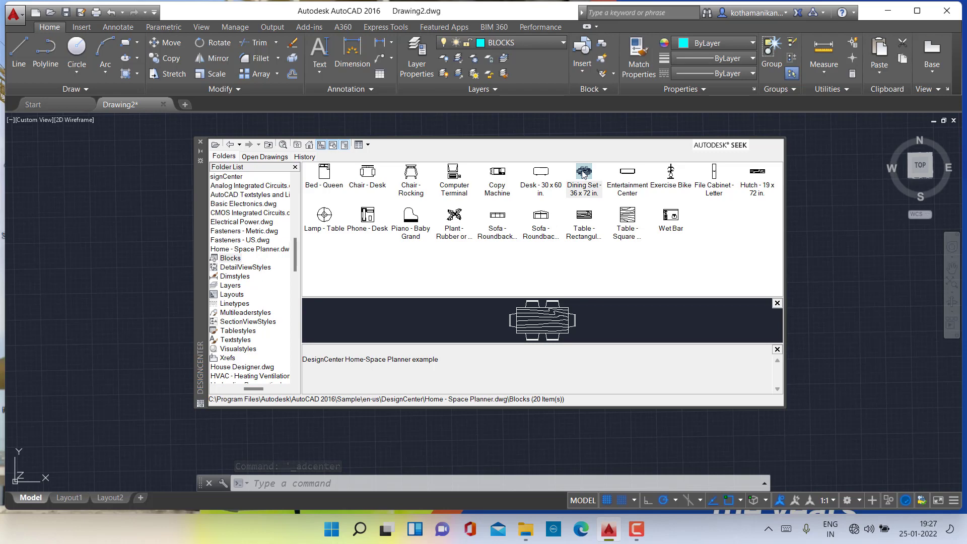
left_click_drag(482, 229, 111, 236)
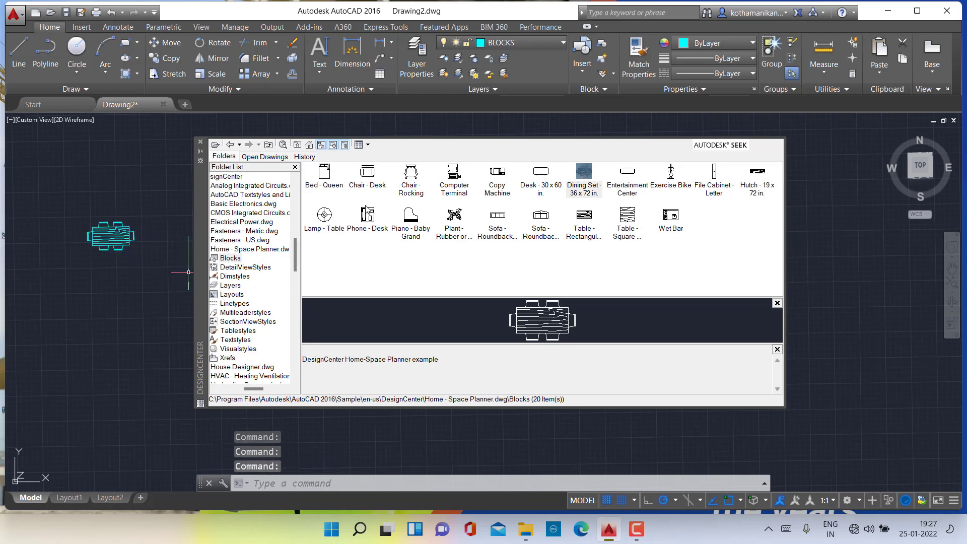
- Display the blocks contained in the Kitchens.dwg sample drawing in DesignCenter
left_click(231, 145)
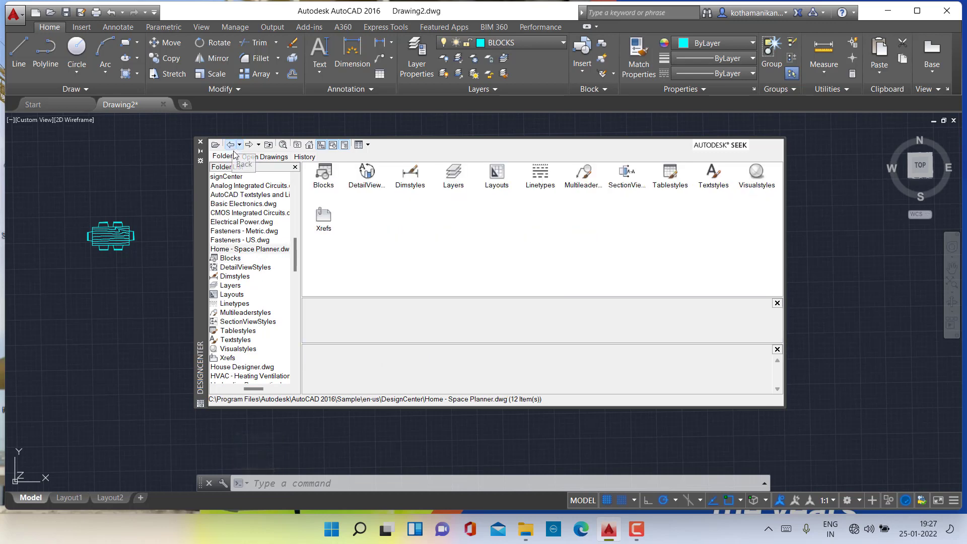
left_click(230, 145)
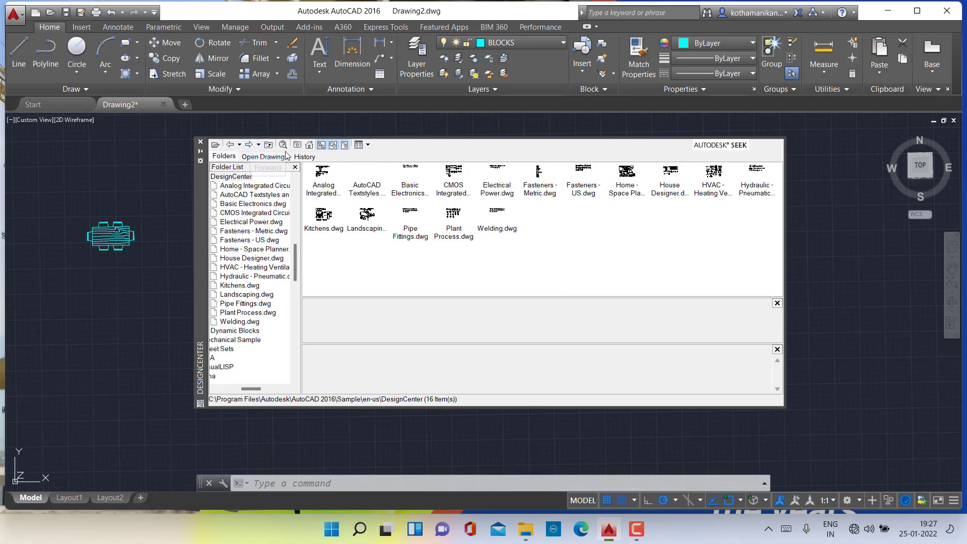
left_click(325, 222)
double_click(325, 222)
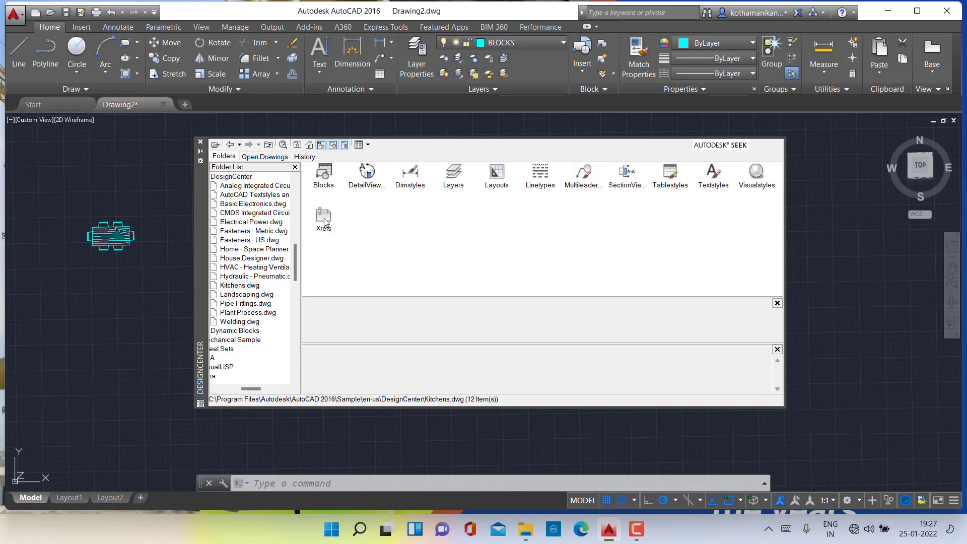
left_click(323, 180)
double_click(323, 181)
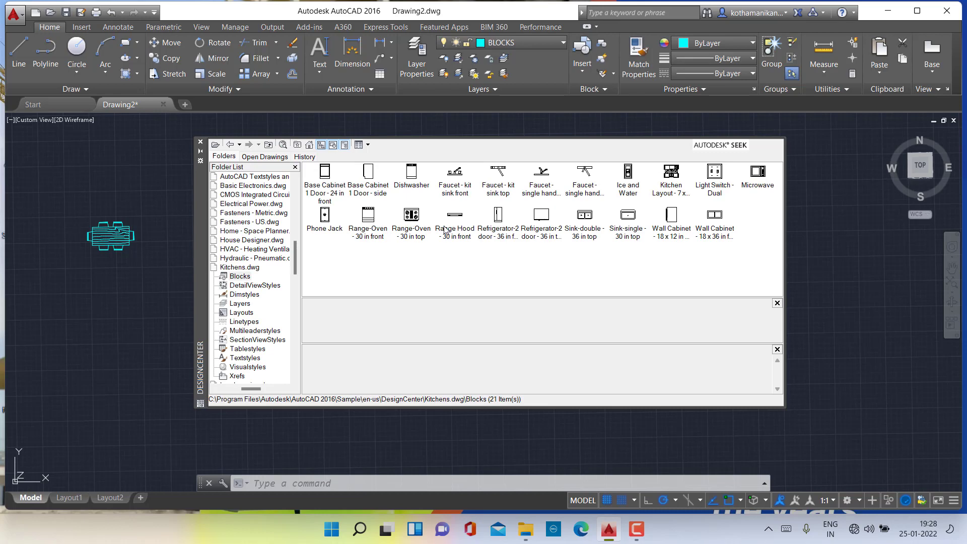
- Insert the top-view 36 in two-door refrigerator and the Sink-double - 36 in top block in the empty area east of the plan
left_click(541, 217)
left_click_drag(541, 216, 839, 267)
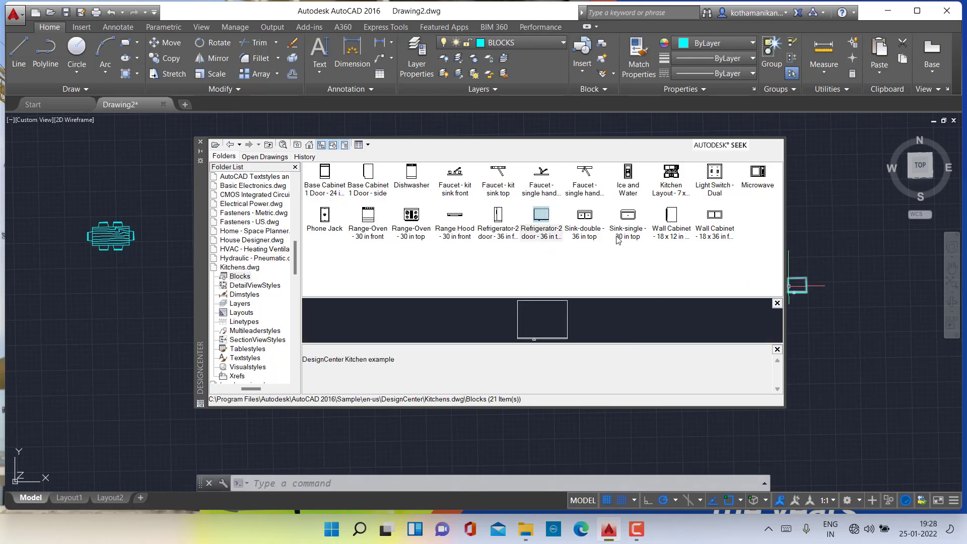
left_click(586, 216)
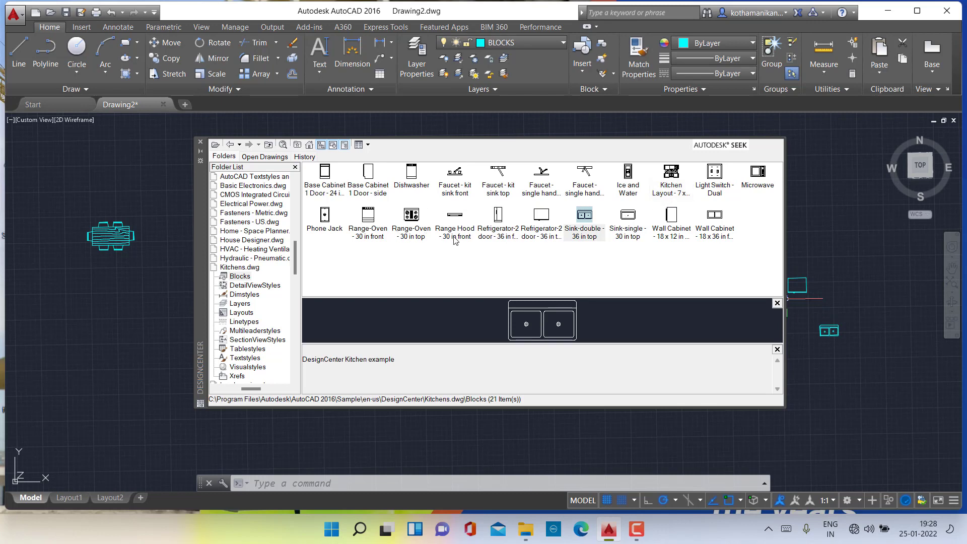
- Insert the Range Hood - 30 in front block below the double sink and close DesignCenter
left_click(458, 216)
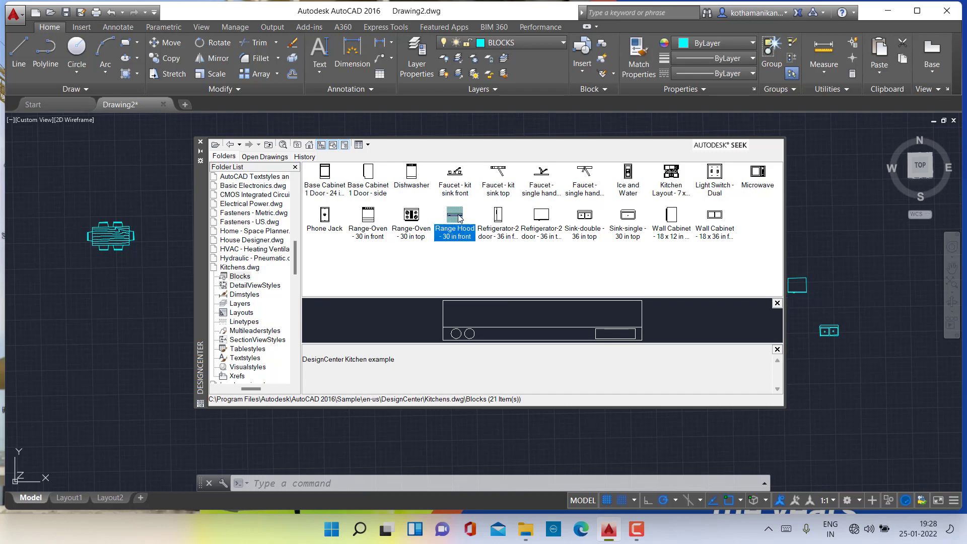
left_click(418, 225)
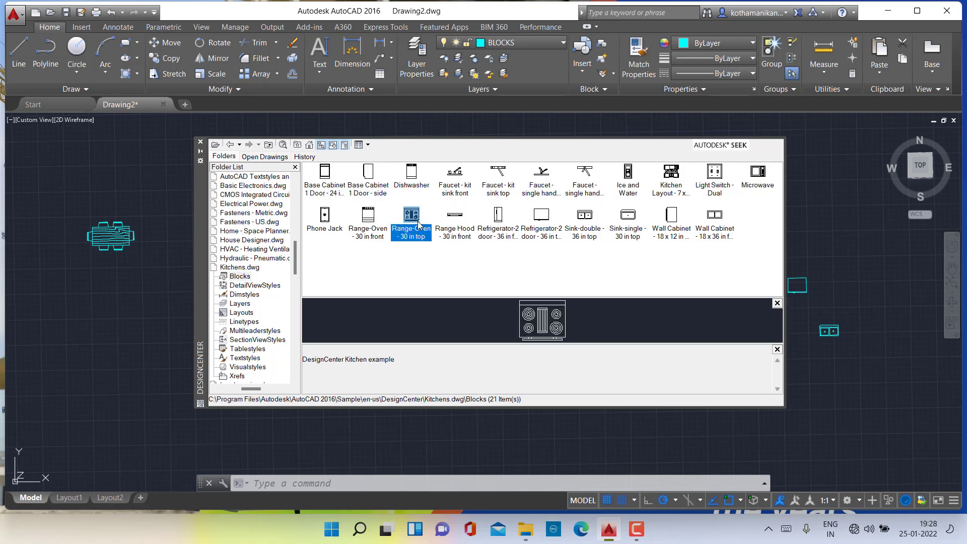
left_click(455, 220)
mouse_move(455, 218)
left_mouse_down()
mouse_move(801, 395)
mouse_move(833, 384)
left_mouse_up()
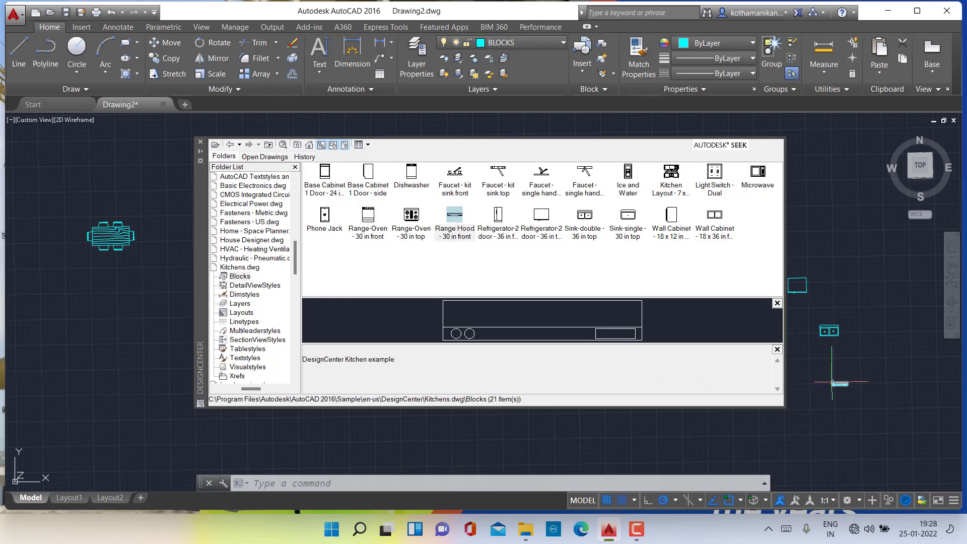
scroll(832, 384, "up", 2)
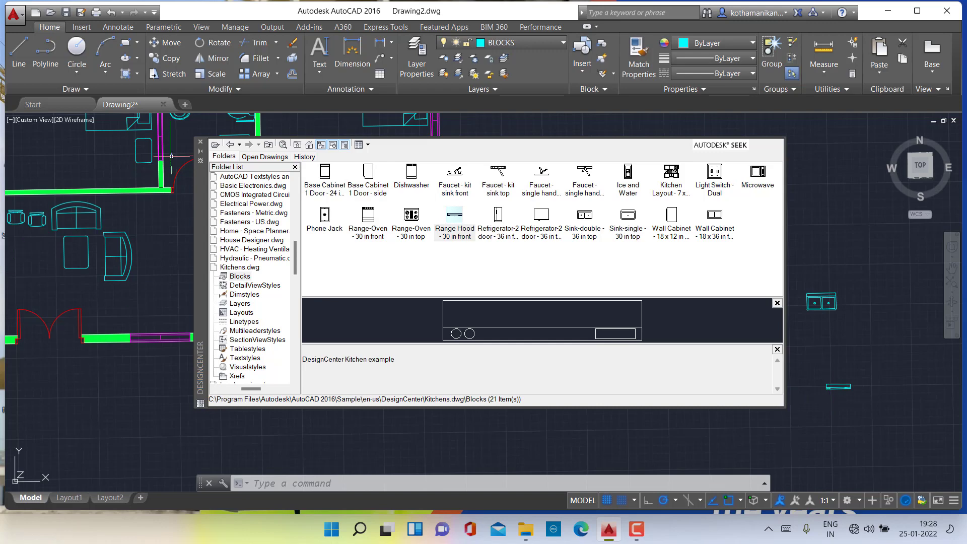
left_click(202, 143)
- Move the dining set into the hall, between the sofas and the kitchen wall
scroll(275, 237, "down", 3)
mouse_move(274, 236)
middle_mouse_down()
mouse_move(295, 249)
mouse_move(338, 251)
middle_mouse_up()
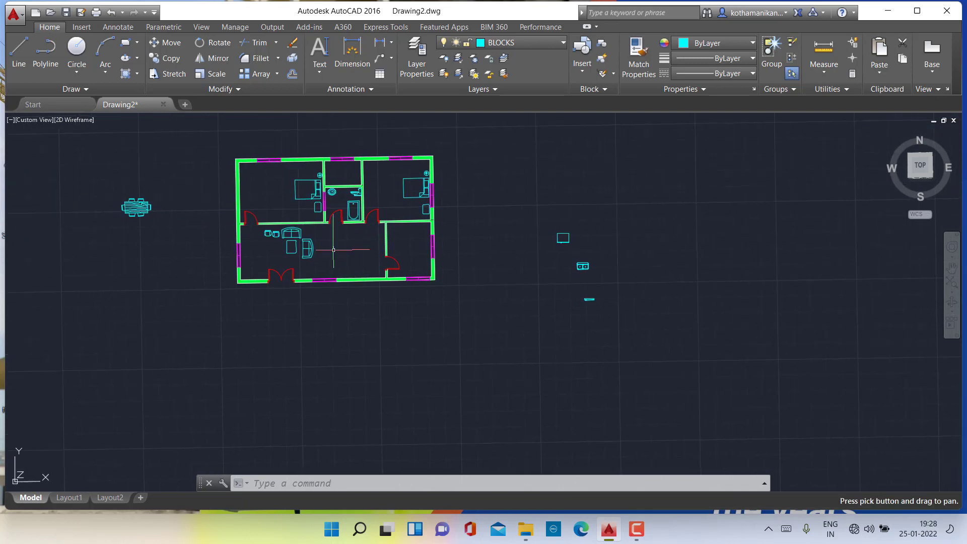
left_click(134, 210)
left_click(165, 43)
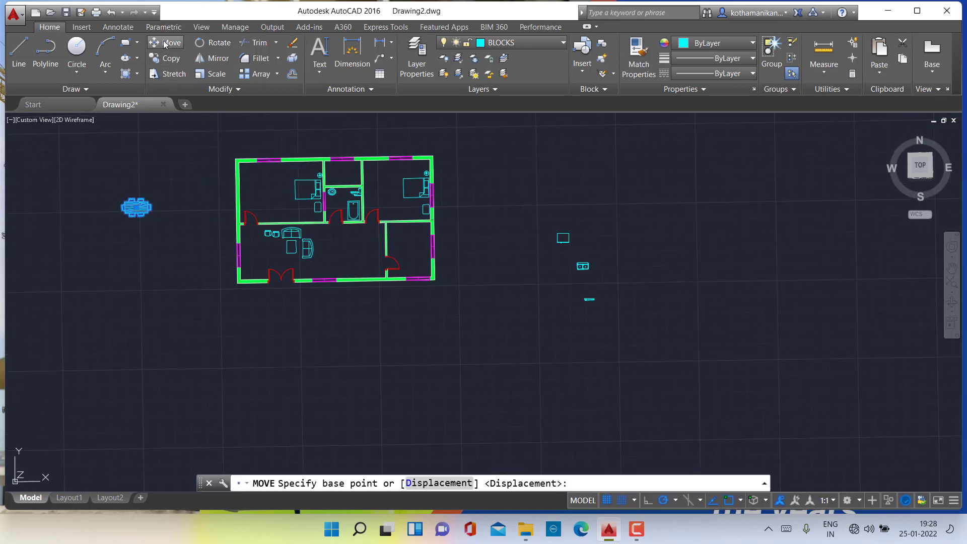
left_click(135, 216)
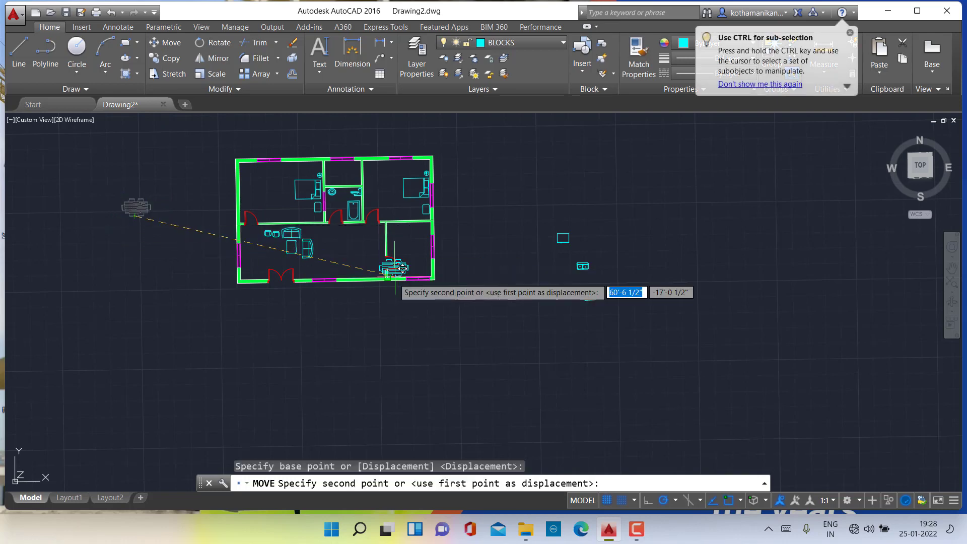
scroll(358, 257, "up", 2)
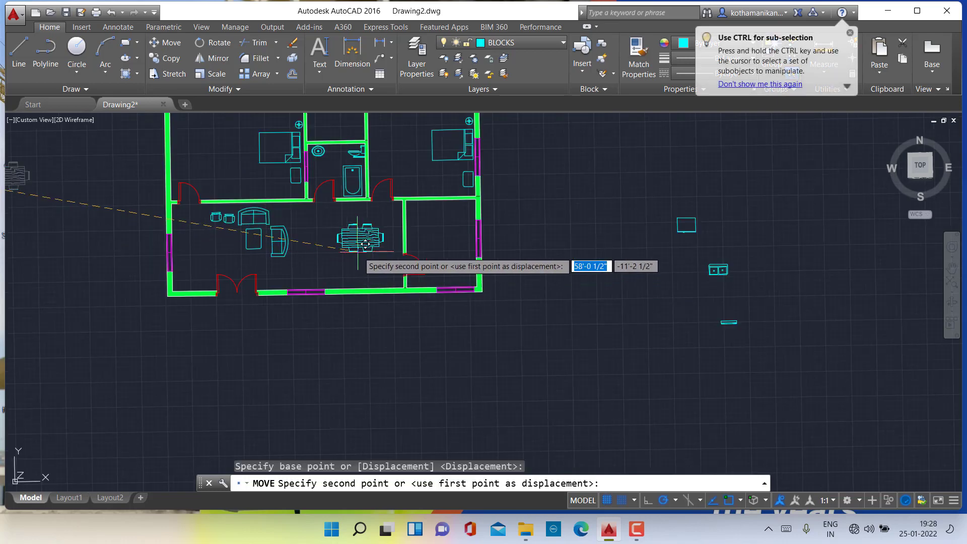
key("Escape")
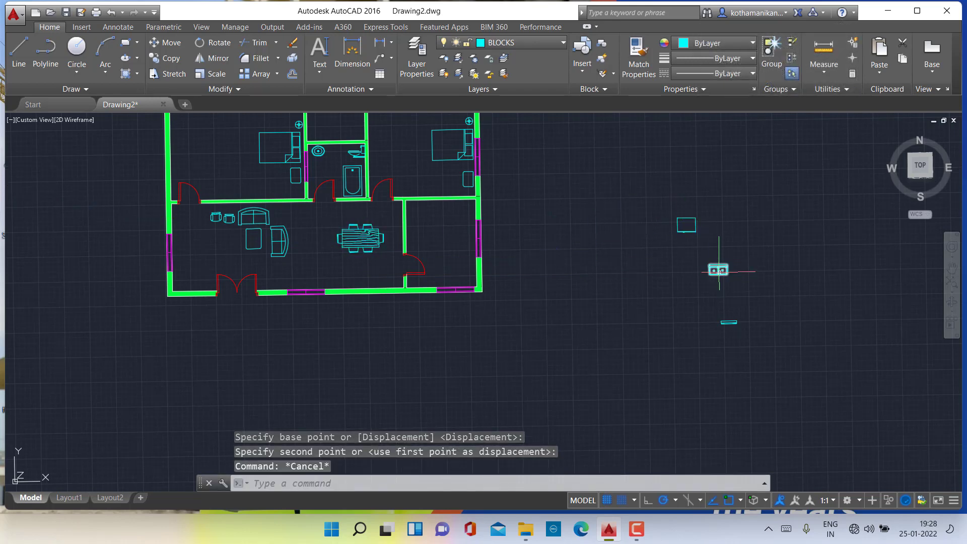
- Move the double sink into the kitchen, against its upper wall
left_click(719, 270)
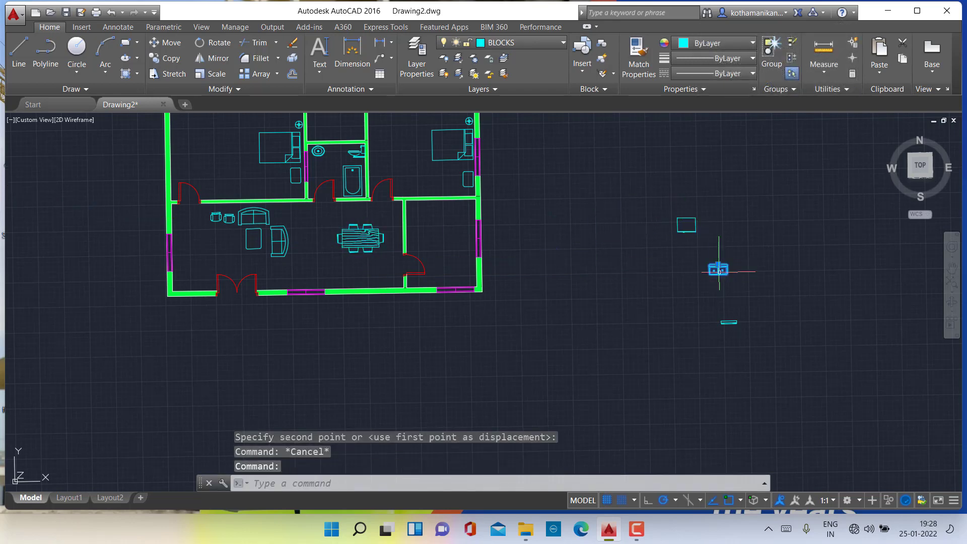
left_click(171, 43)
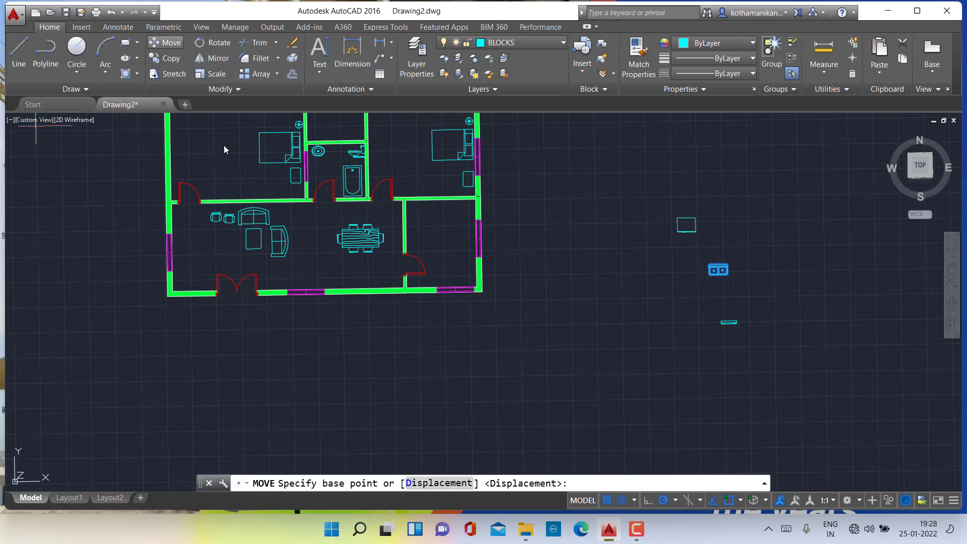
left_click(710, 271)
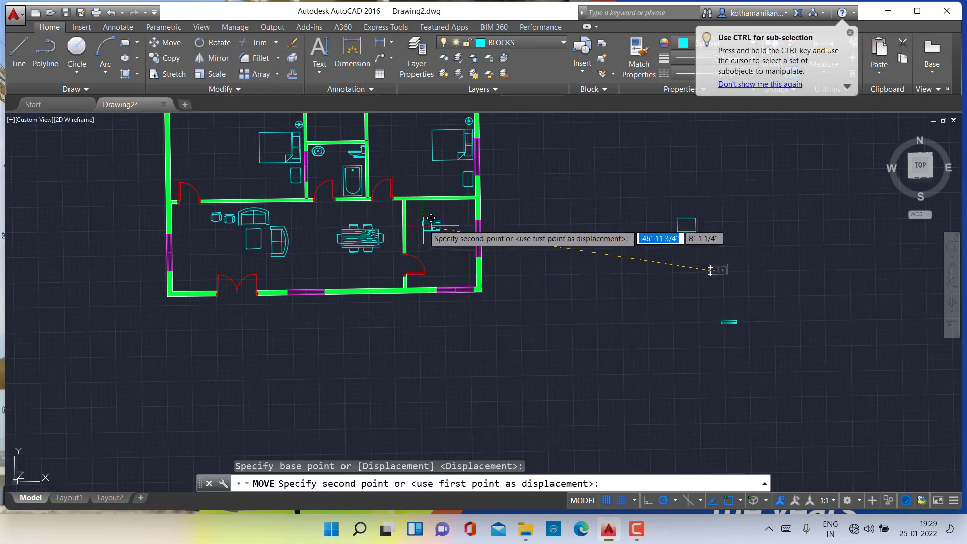
scroll(431, 217, "up", 4)
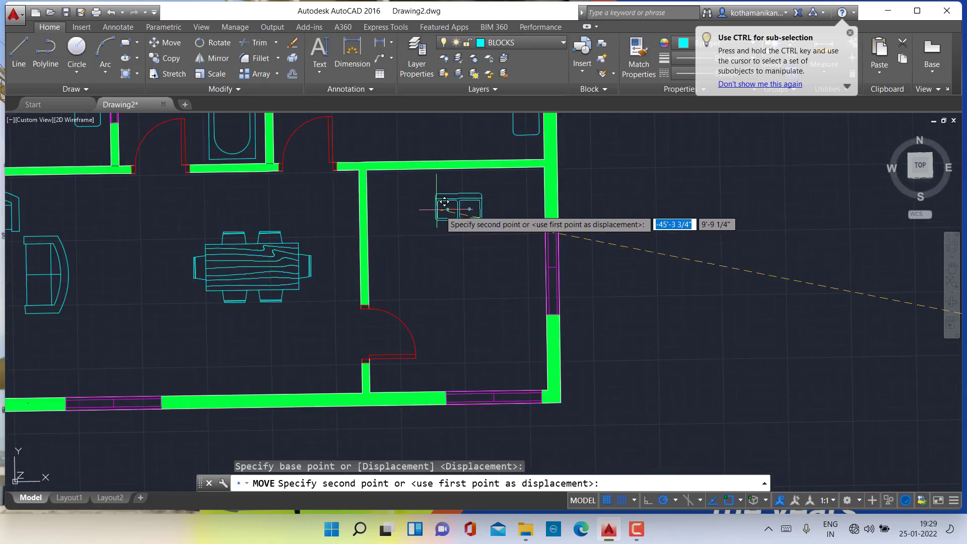
left_click(457, 189)
- Move the refrigerator into the kitchen's upper-left corner, beside the double sink
scroll(560, 281, "down", 4)
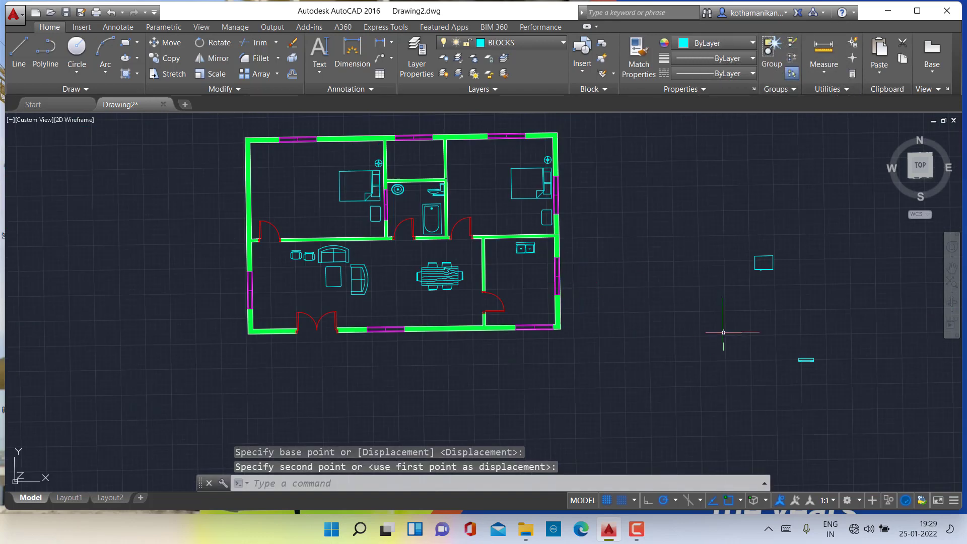
left_click(759, 262)
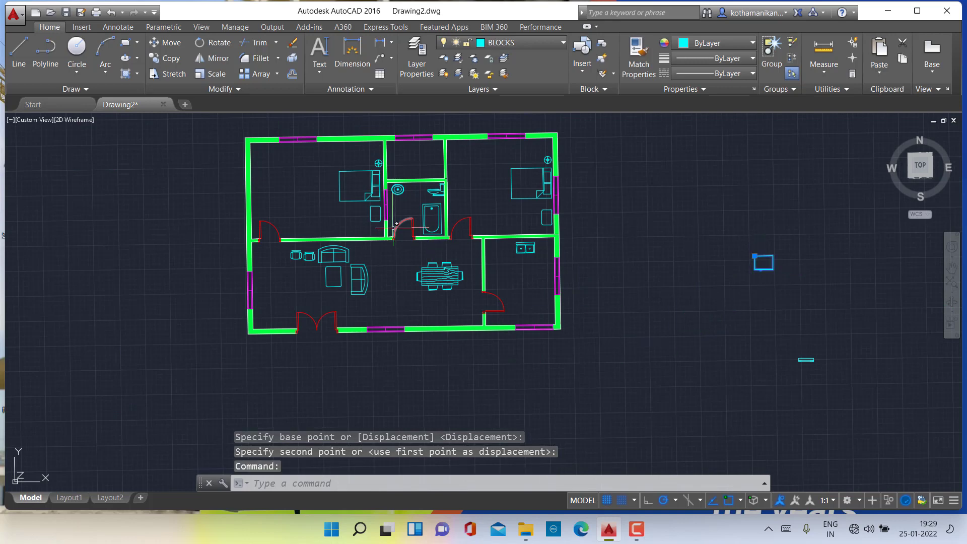
left_click(154, 45)
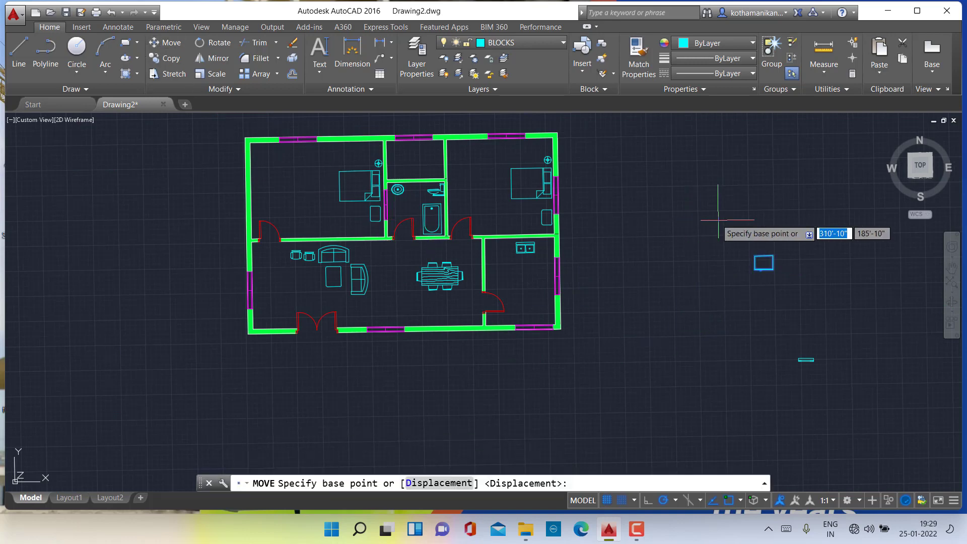
left_click(746, 276)
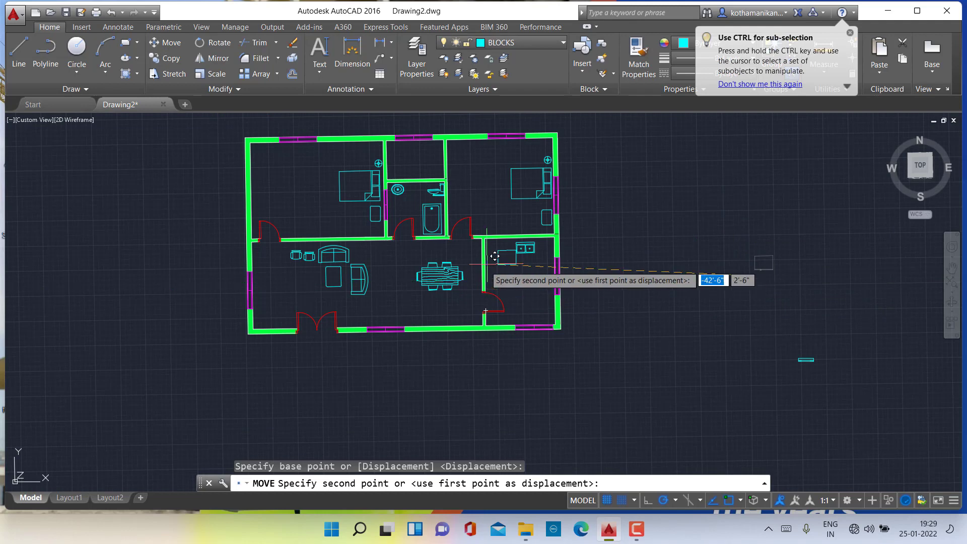
scroll(490, 261, "up", 5)
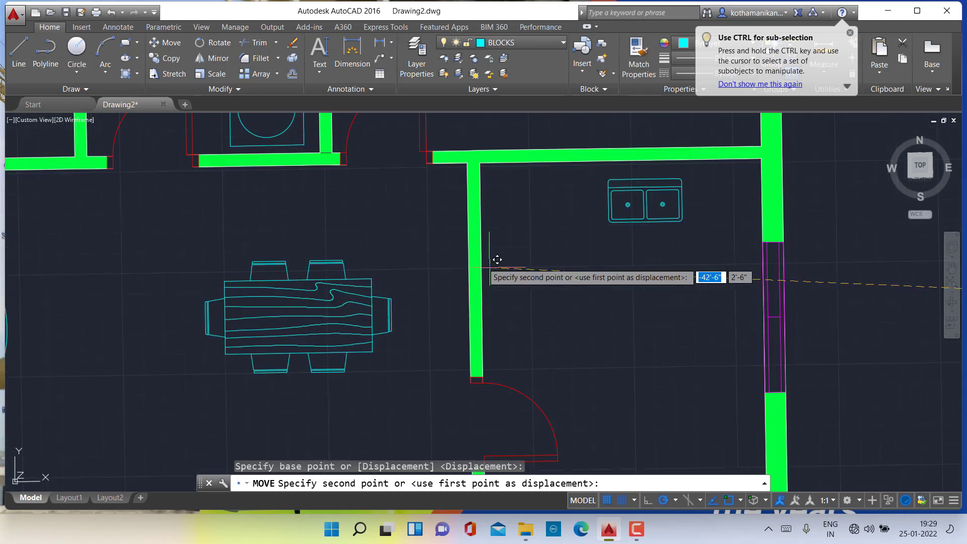
left_click(450, 237)
- Move the range hood into the kitchen, near the window in the outer east wall
scroll(658, 318, "down", 7)
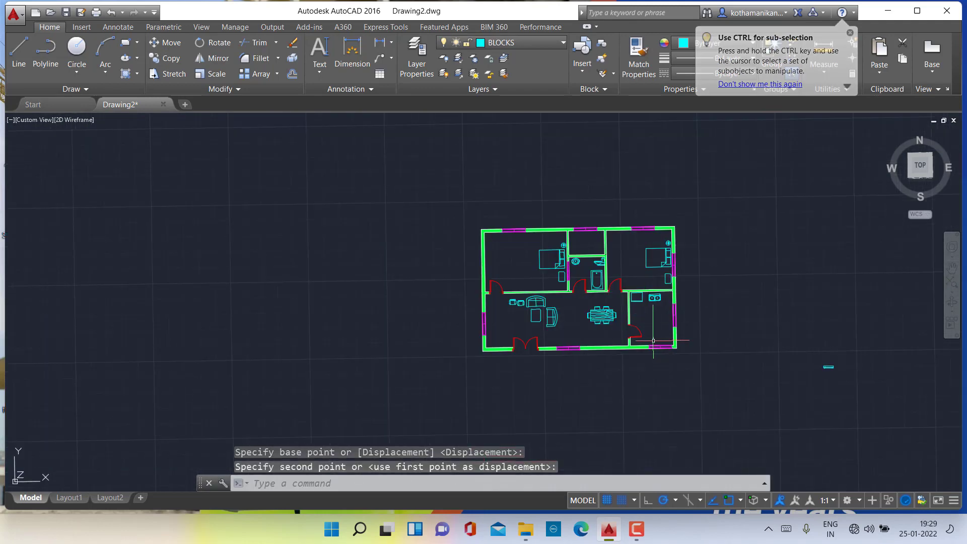
scroll(826, 367, "up", 5)
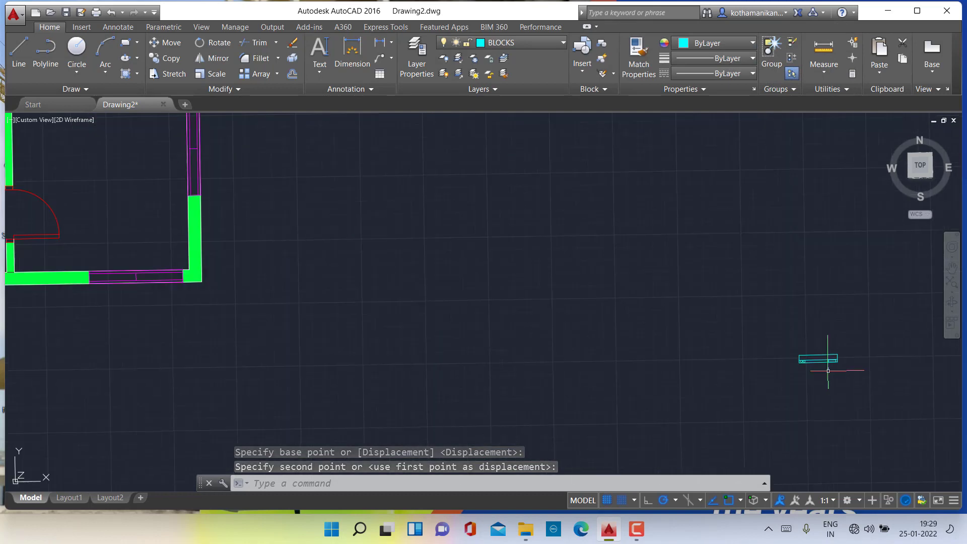
left_click(815, 358)
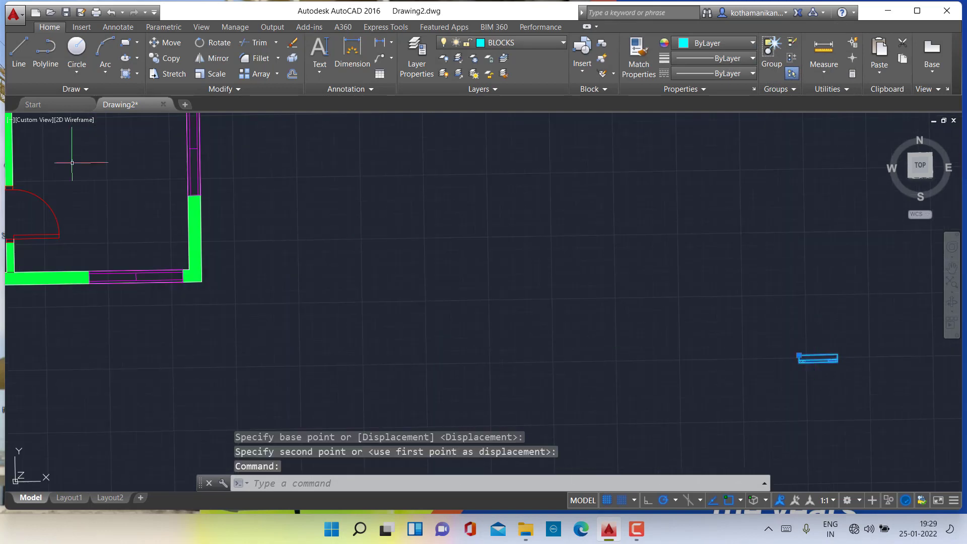
left_click(174, 44)
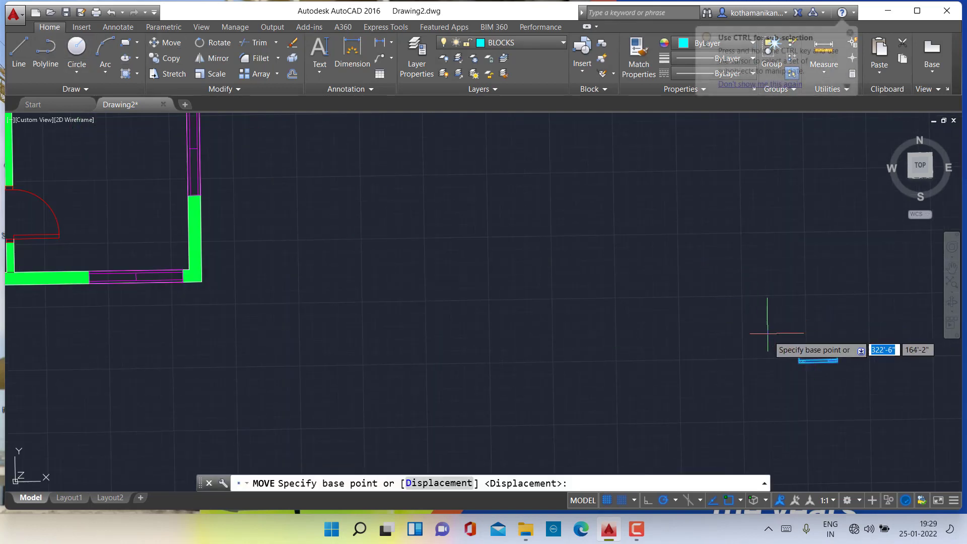
left_click(797, 358)
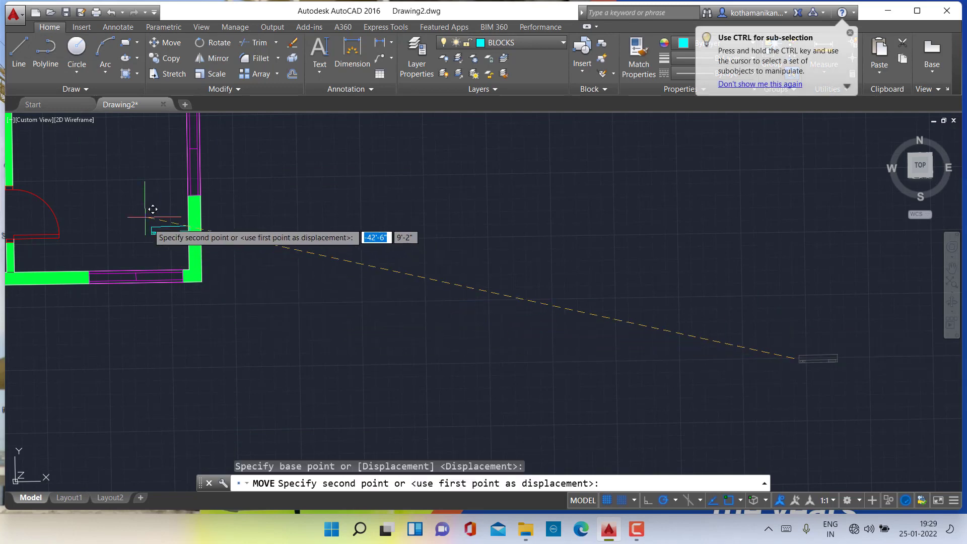
scroll(137, 215, "down", 2)
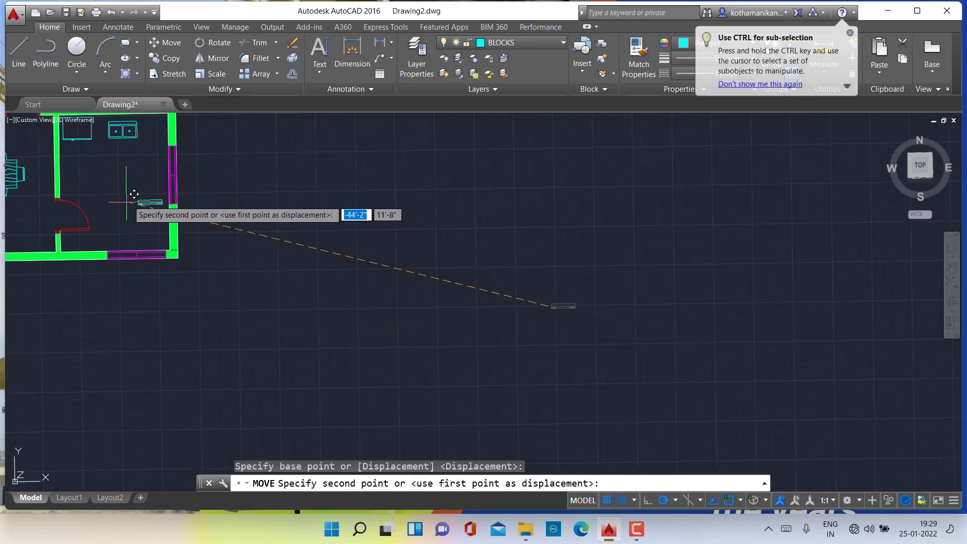
left_click(130, 202)
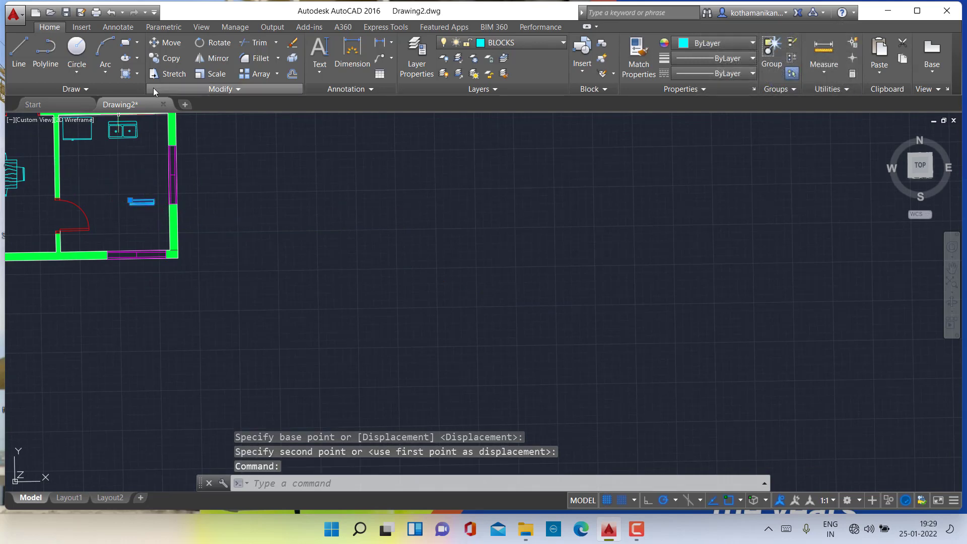
- Rotate the range hood freehand by about 255° around its west end so it stands nearly upright in the kitchen
left_click(210, 42)
left_click(130, 202)
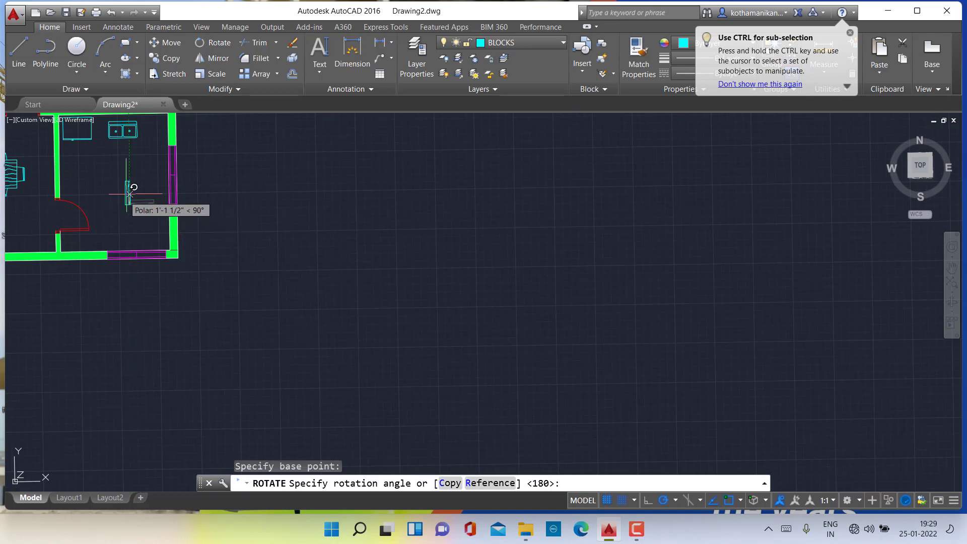
scroll(130, 188, "up", 5)
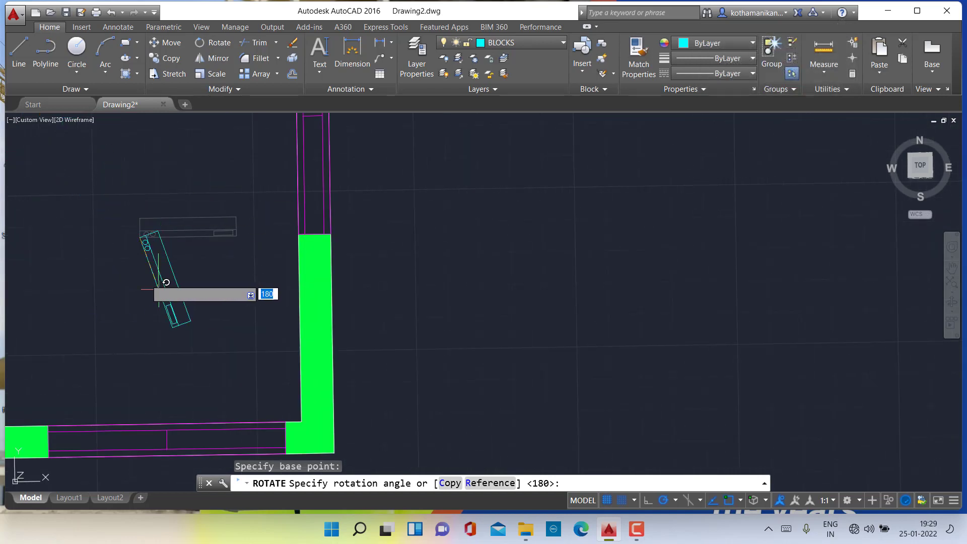
scroll(133, 283, "up", 5)
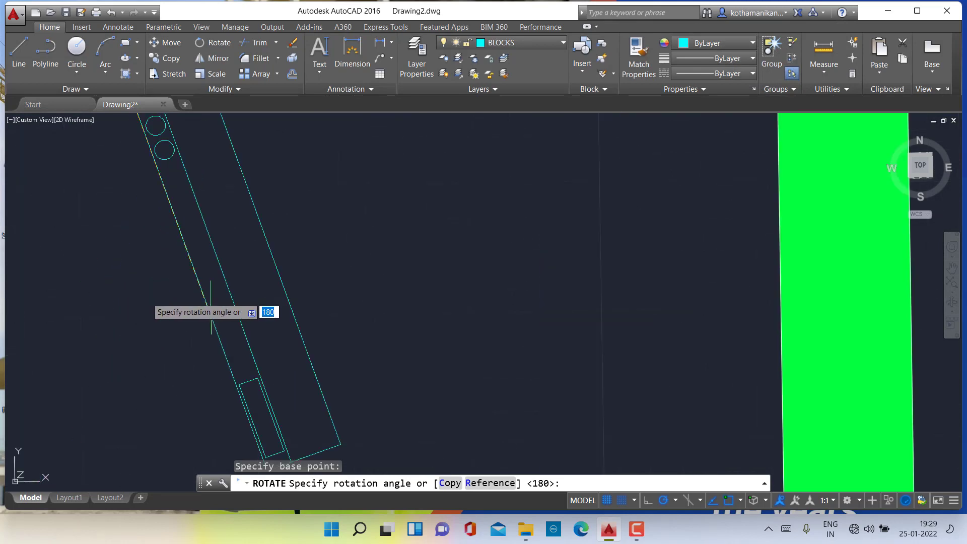
scroll(96, 182, "down", 5)
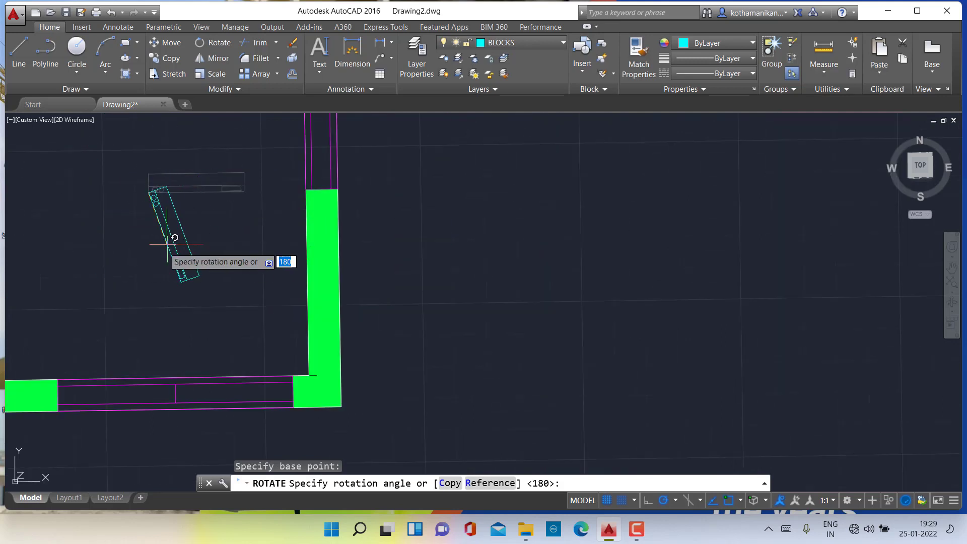
left_click(143, 238)
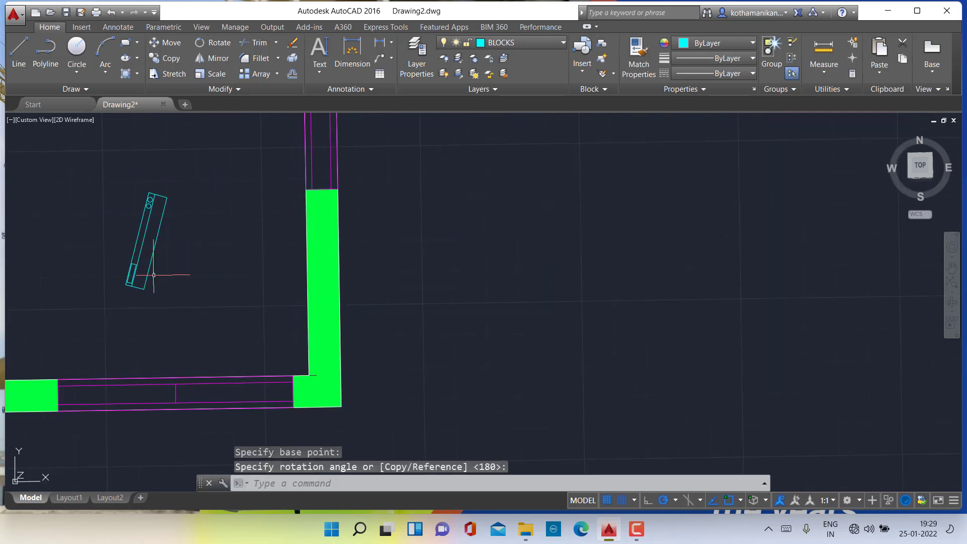
- Move the range hood closer to the window in the kitchen's outer east wall
left_click(147, 266)
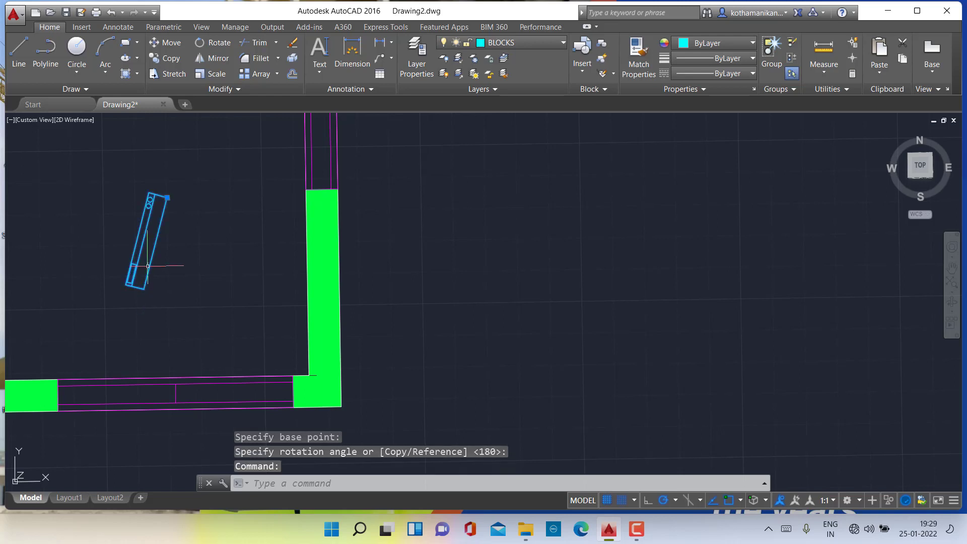
left_click(165, 44)
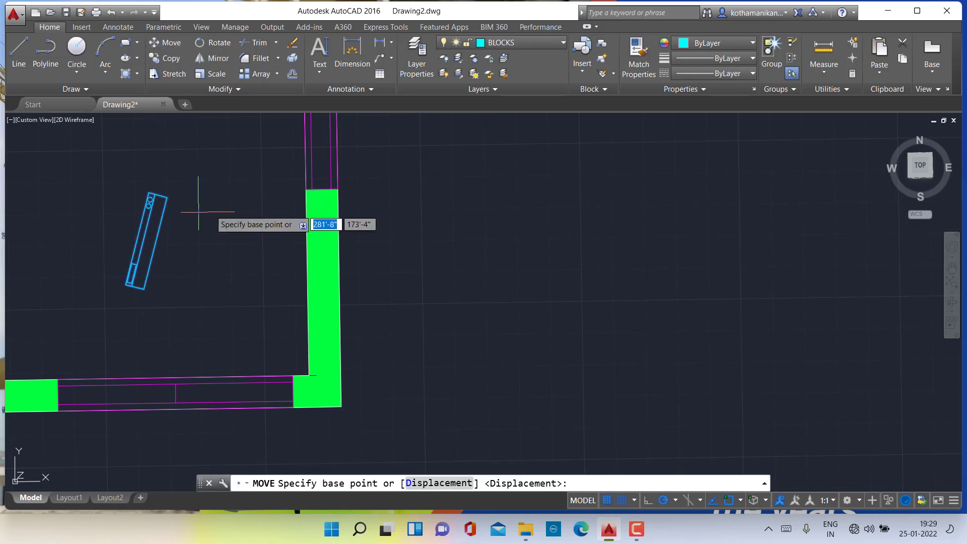
left_click(175, 236)
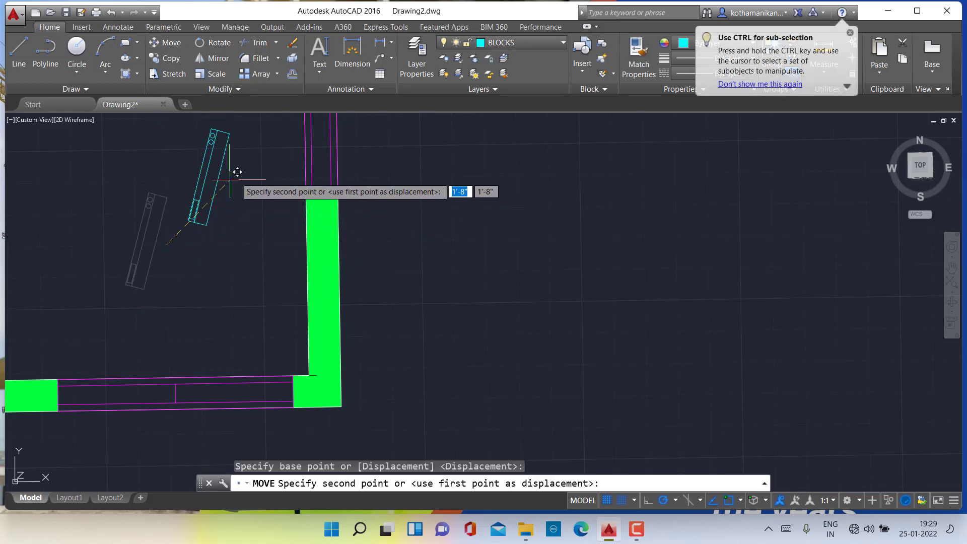
left_click(302, 138)
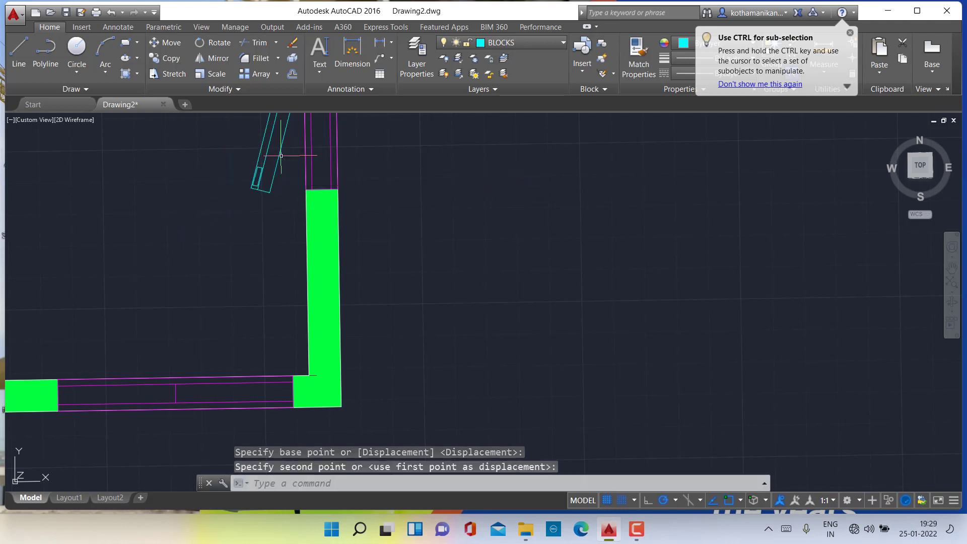
- Try to rotate the range hood freehand around a base point just below its lower end
left_click(251, 212)
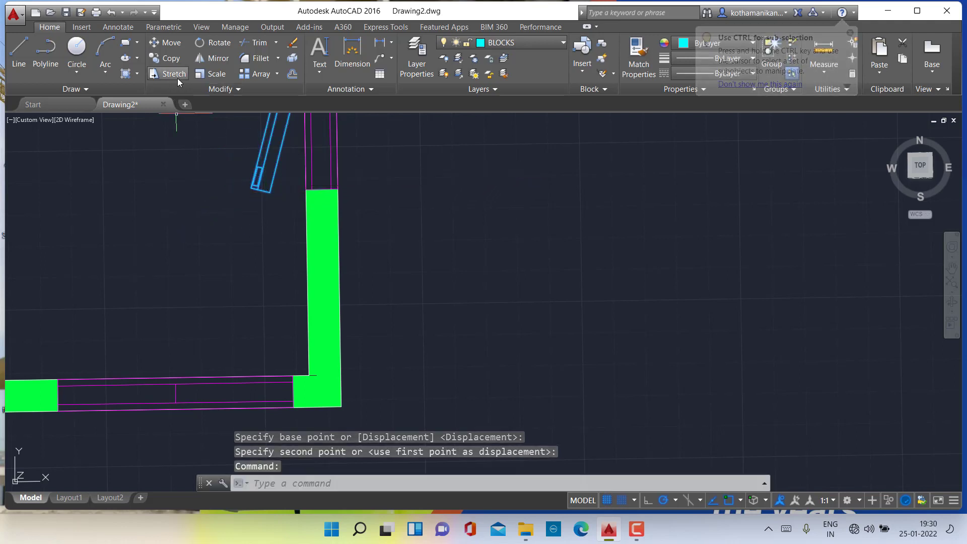
left_click(209, 43)
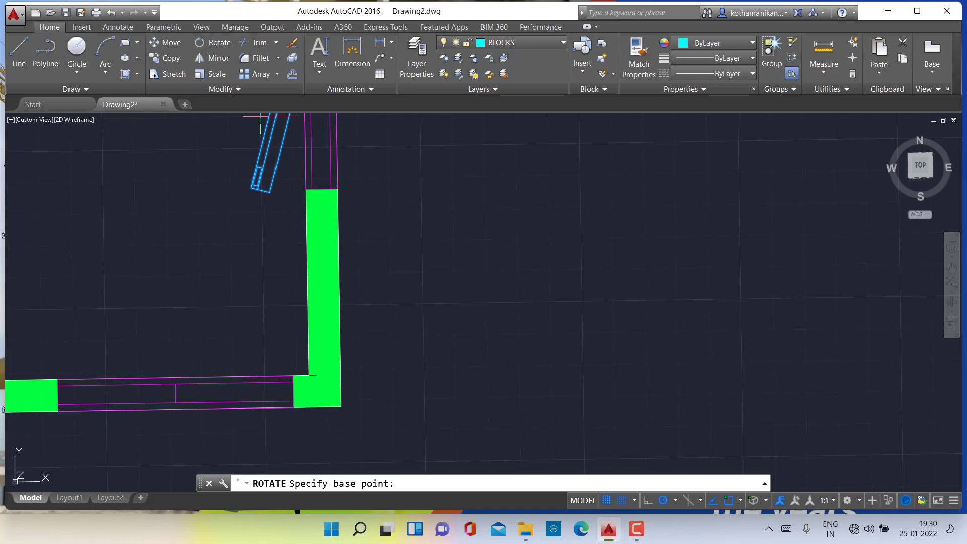
left_click(259, 211)
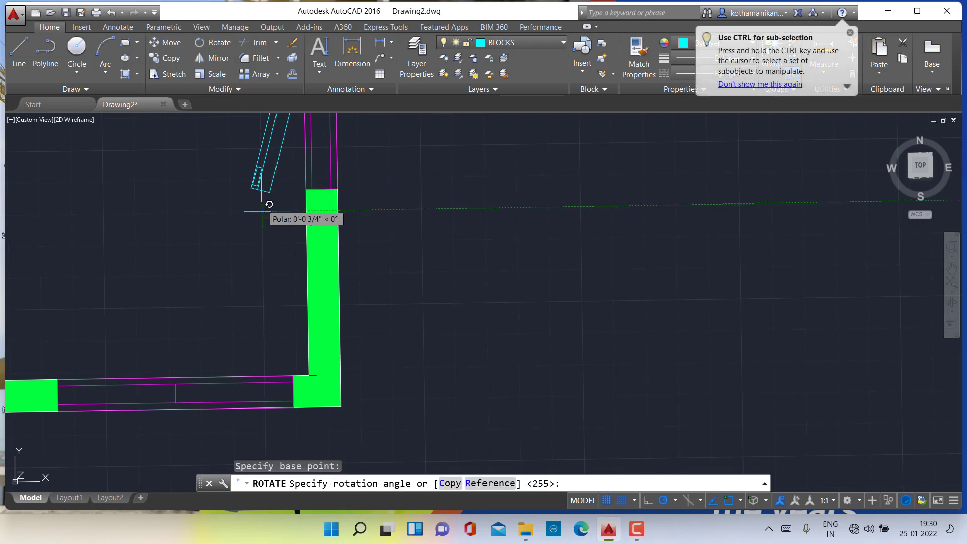
left_click(296, 208)
scroll(267, 204, "up", 1)
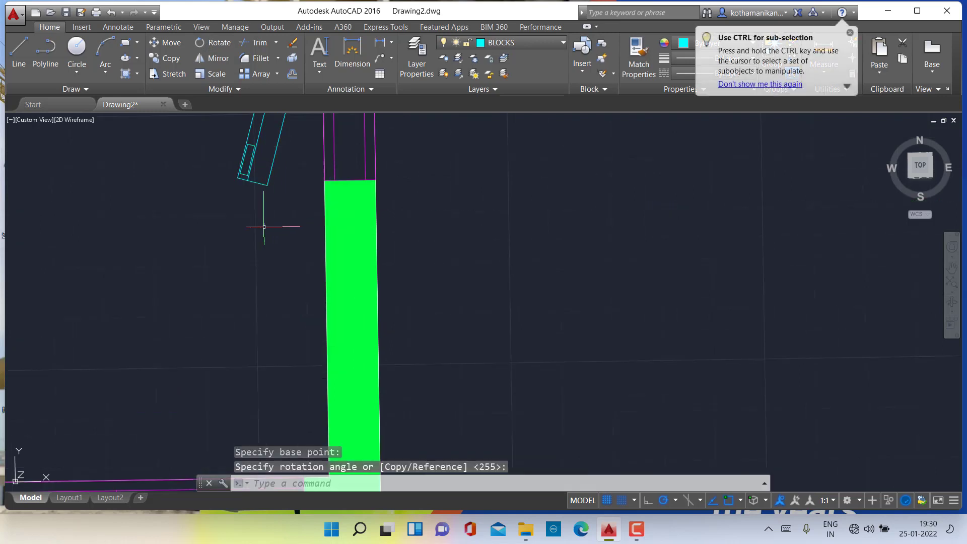
scroll(259, 217, "down", 5)
middle_click_drag(198, 205, 242, 268)
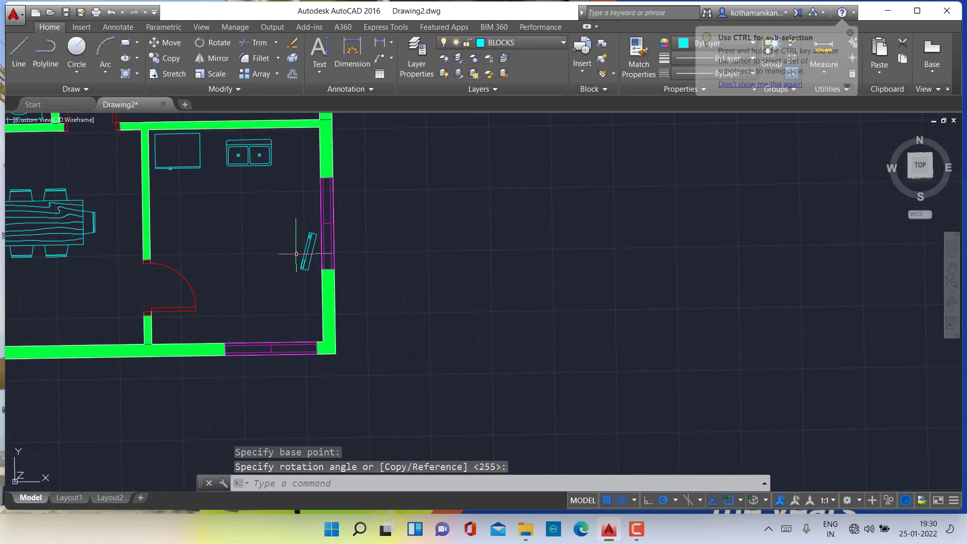
- Rotate the range hood by 90° around a point near its lower end
scroll(309, 271, "up", 3)
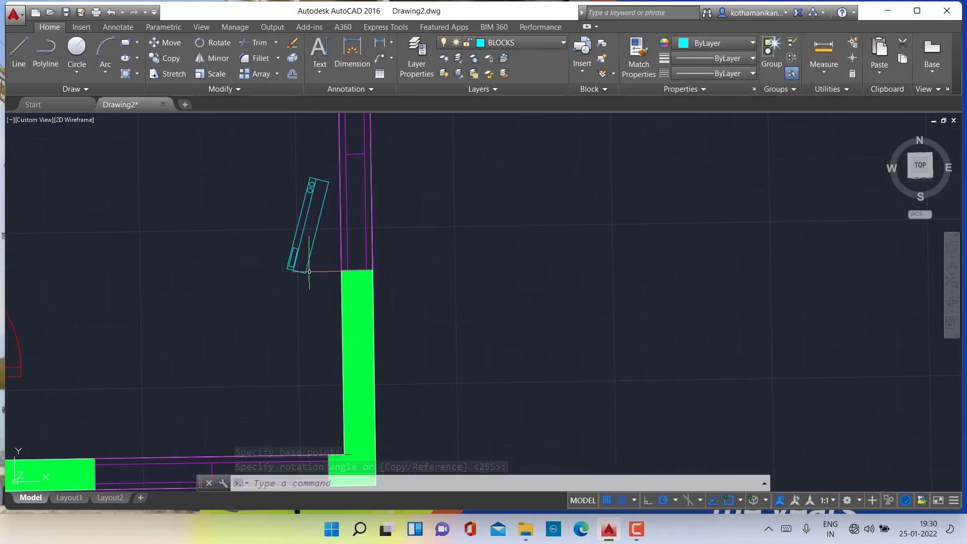
left_click(308, 271)
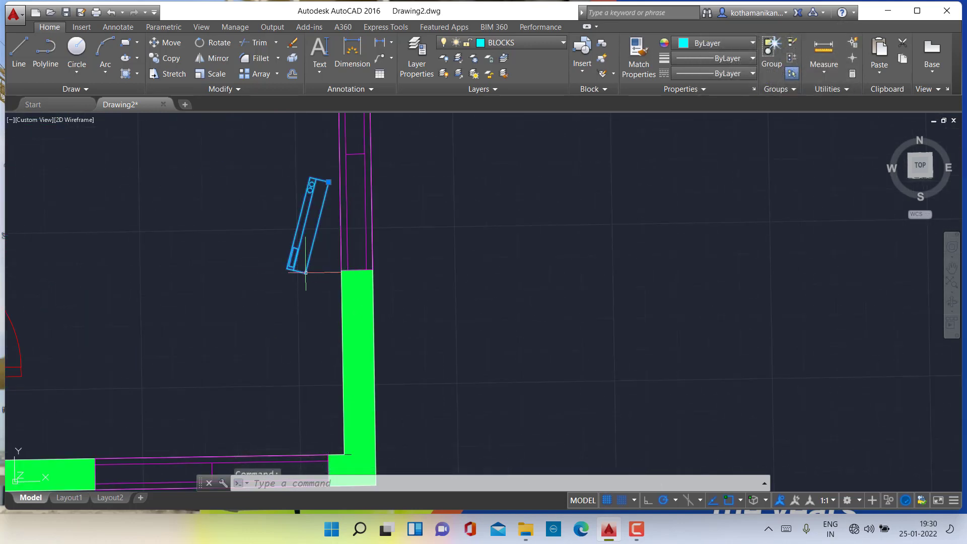
left_click(212, 43)
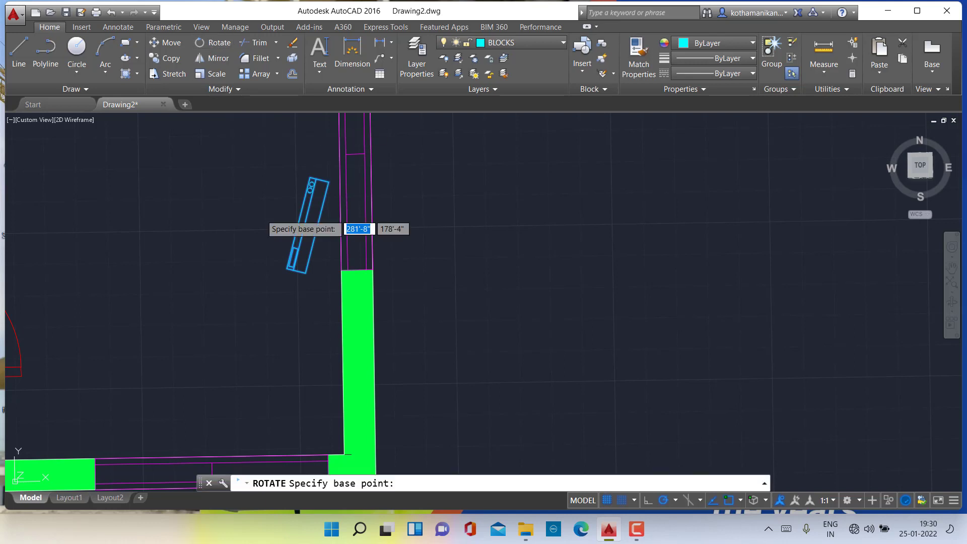
left_click(295, 258)
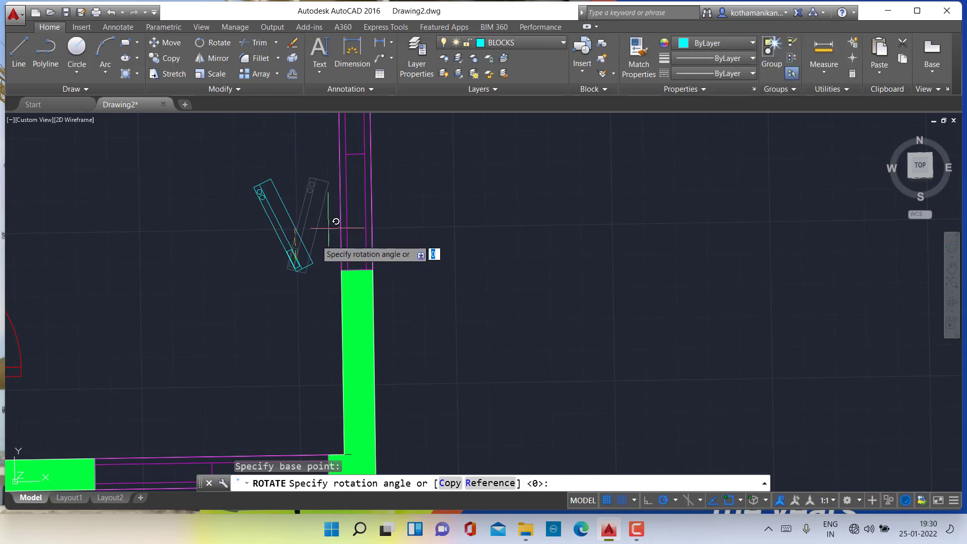
key("Return")
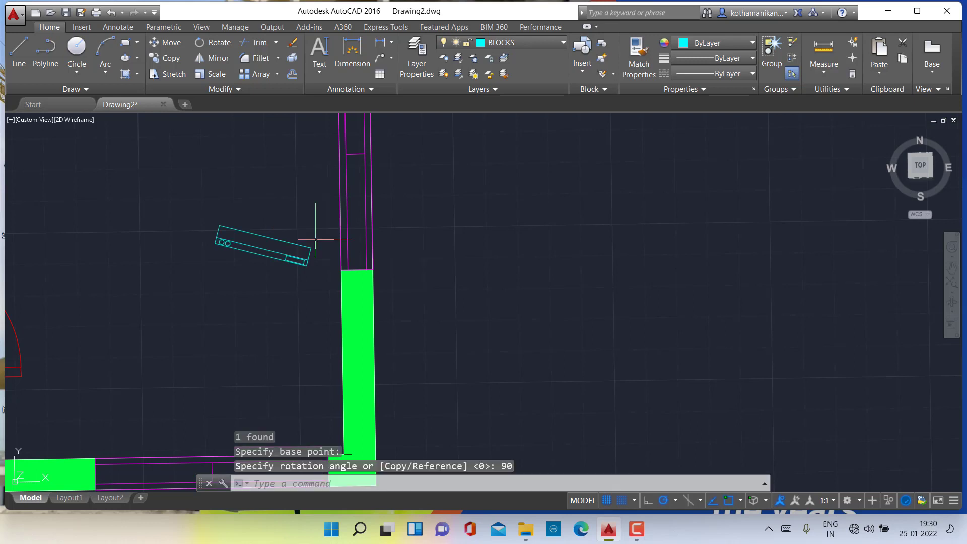
- Rotate the range hood by a further 85° around the end nearest the window
scroll(316, 239, "up", 2)
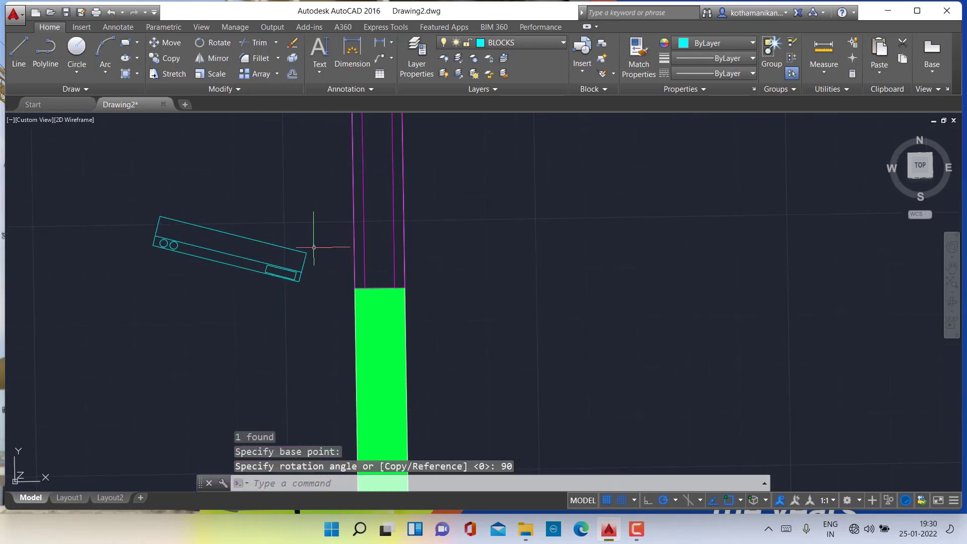
left_click(228, 232)
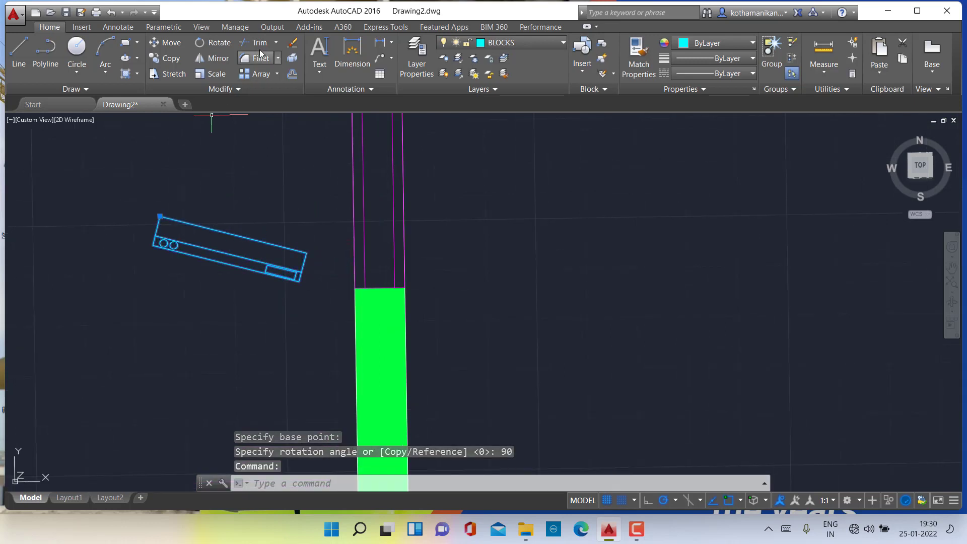
left_click(223, 44)
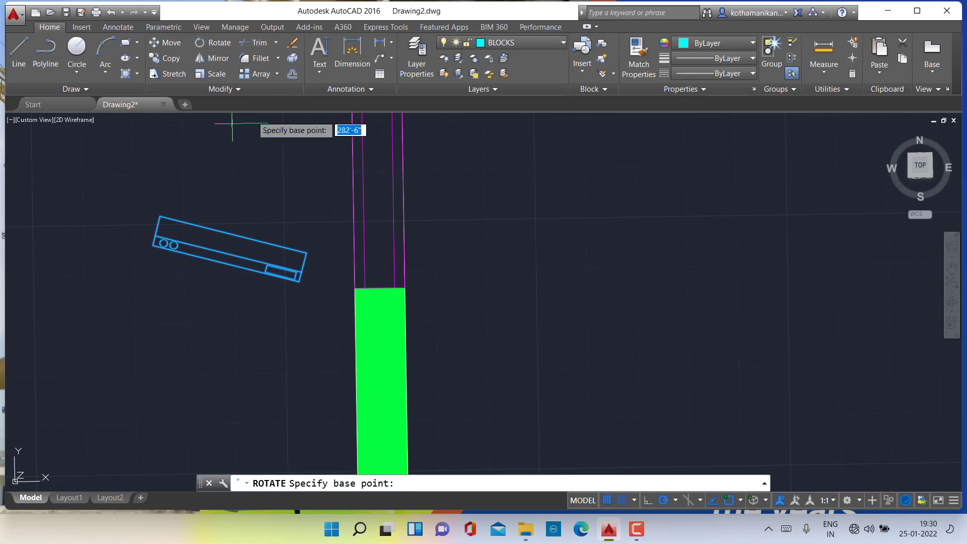
left_click(282, 275)
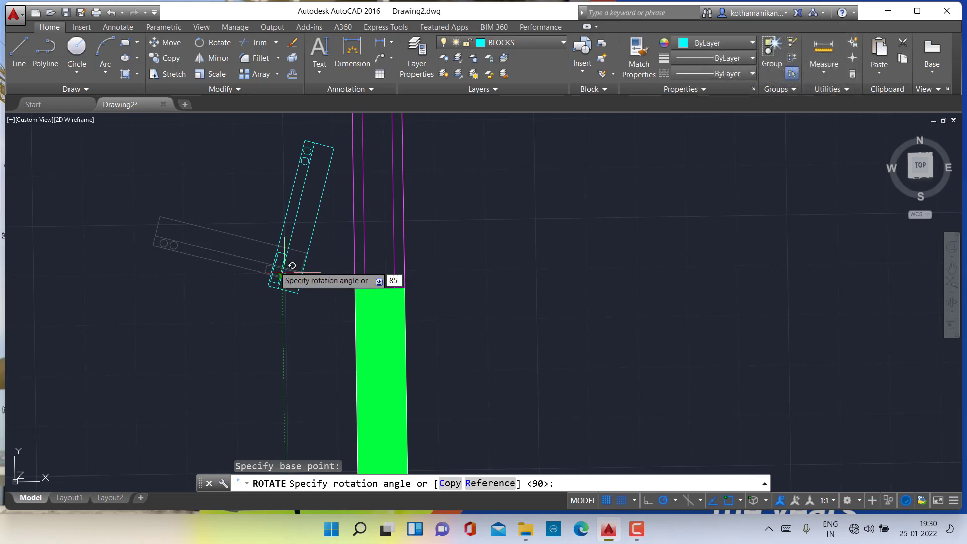
key("Return")
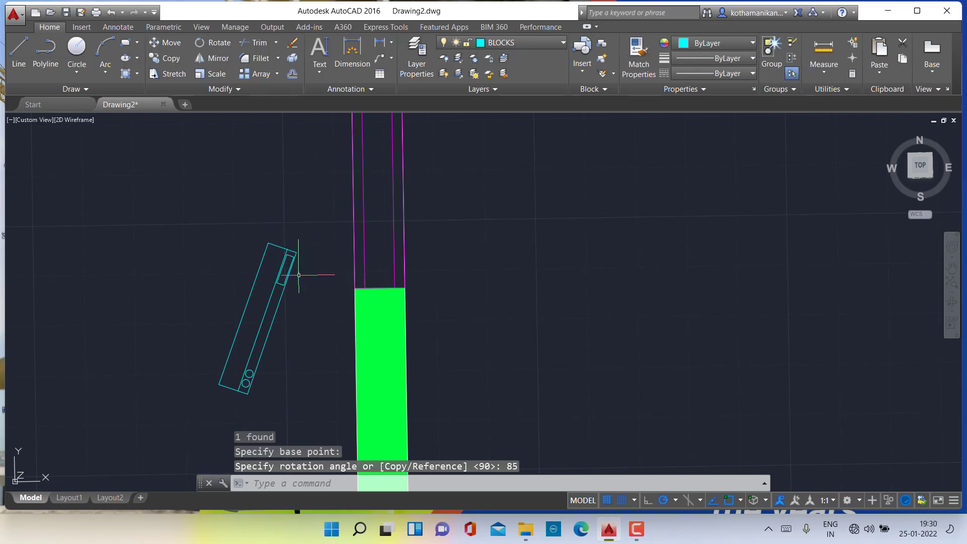
left_click(269, 242)
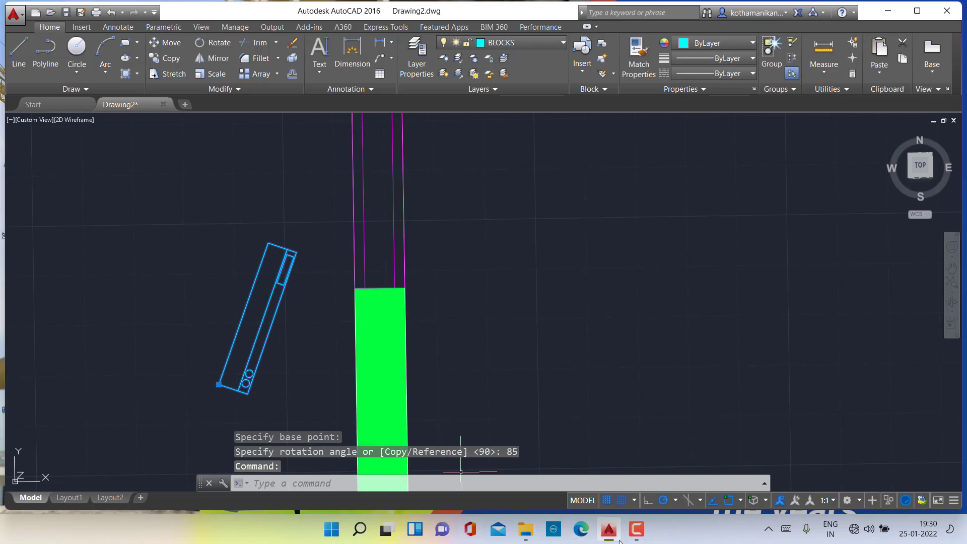
left_click(641, 539)
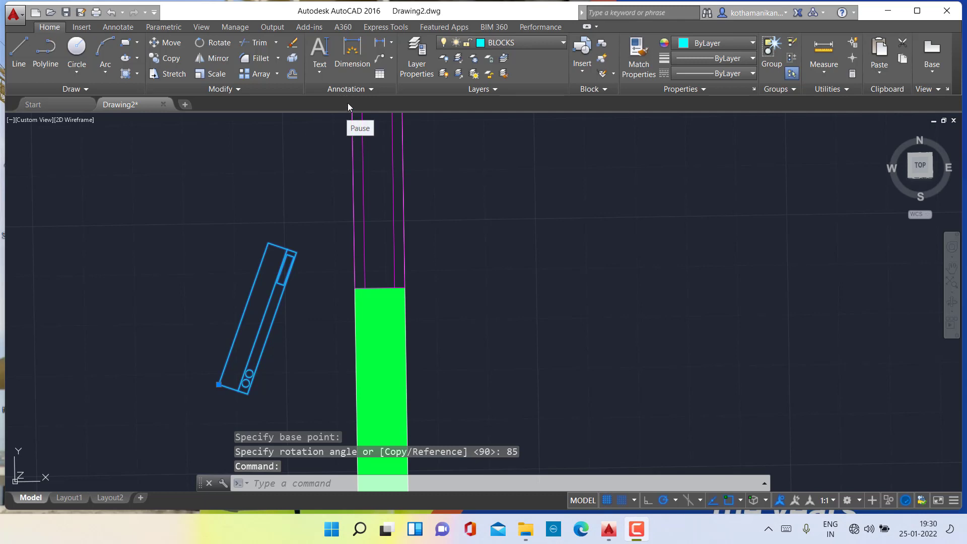
left_click(347, 103)
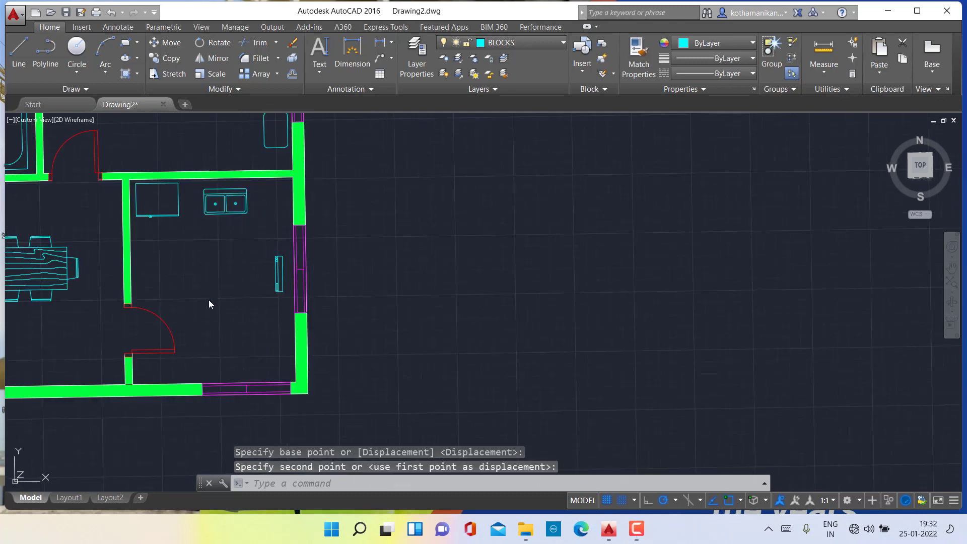
scroll(209, 300, "up", 8)
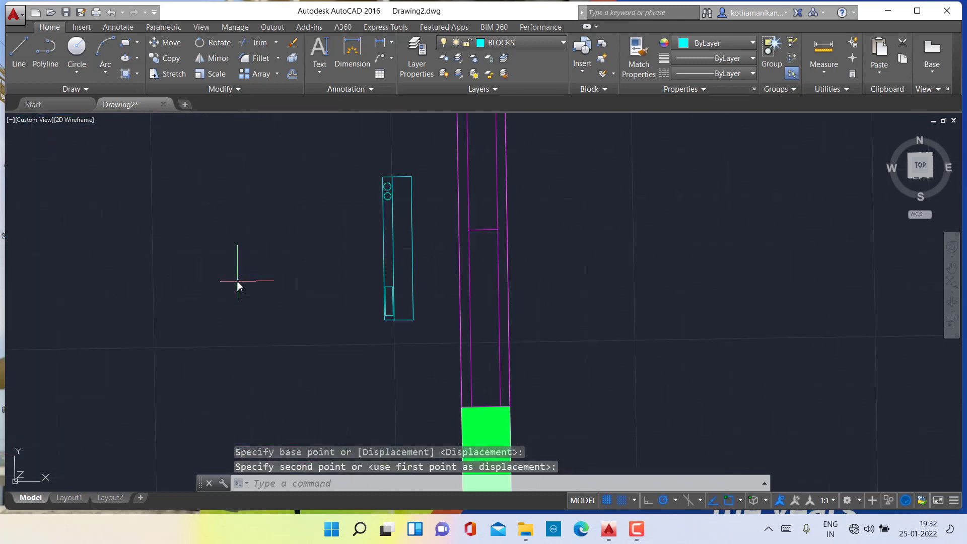
scroll(311, 234, "down", 4)
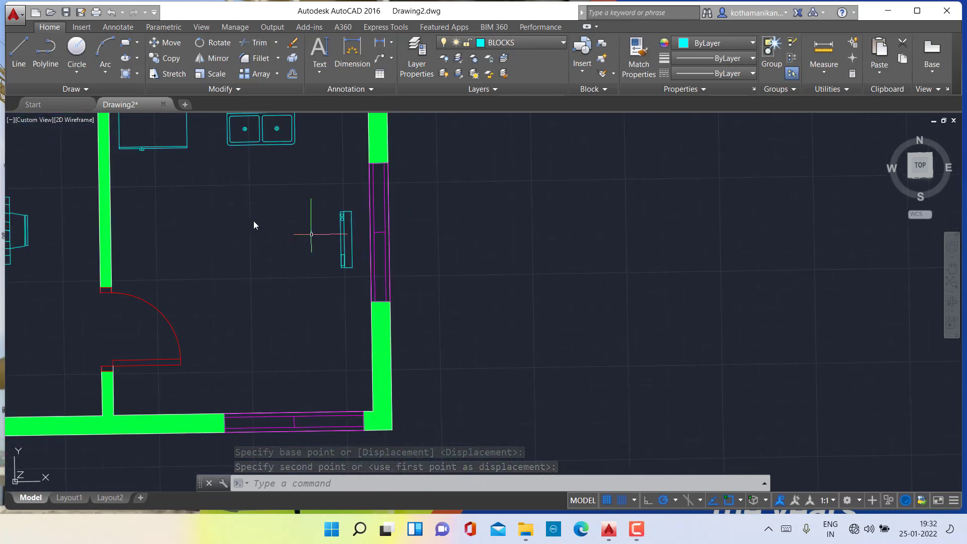
scroll(219, 195, "down", 2)
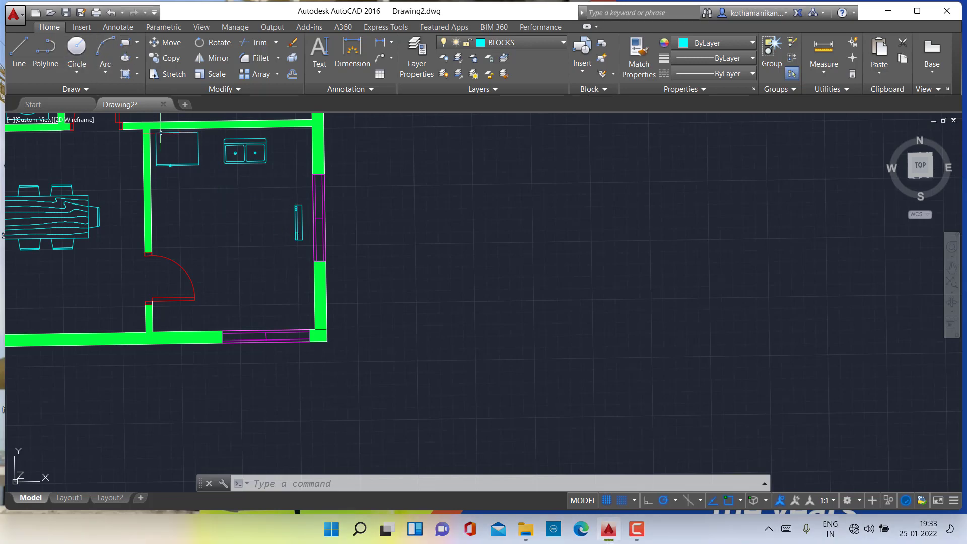
- Draw a rectangle measuring 8' by 3" starting beside the refrigerator, just below the kitchen's north wall
scroll(213, 143, "up", 4)
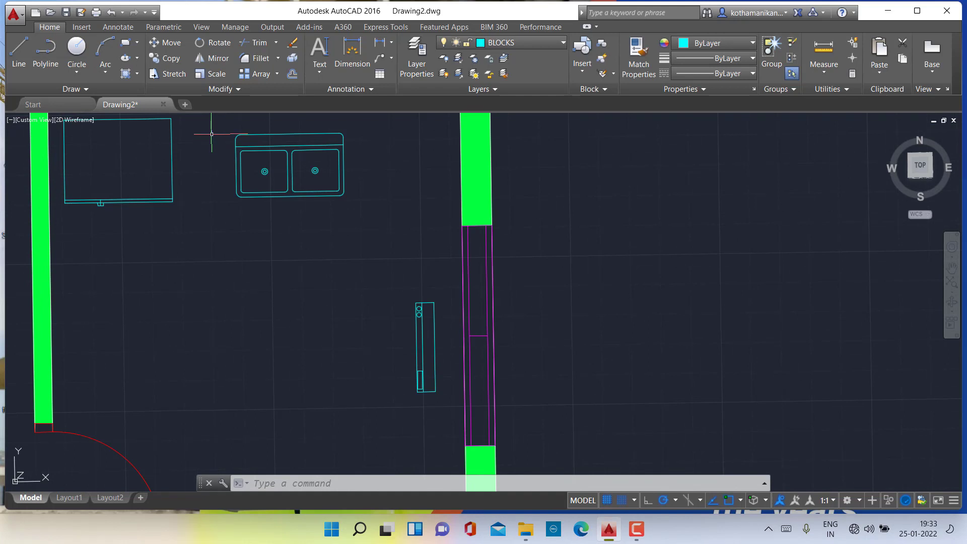
middle_click_drag(211, 134, 214, 189)
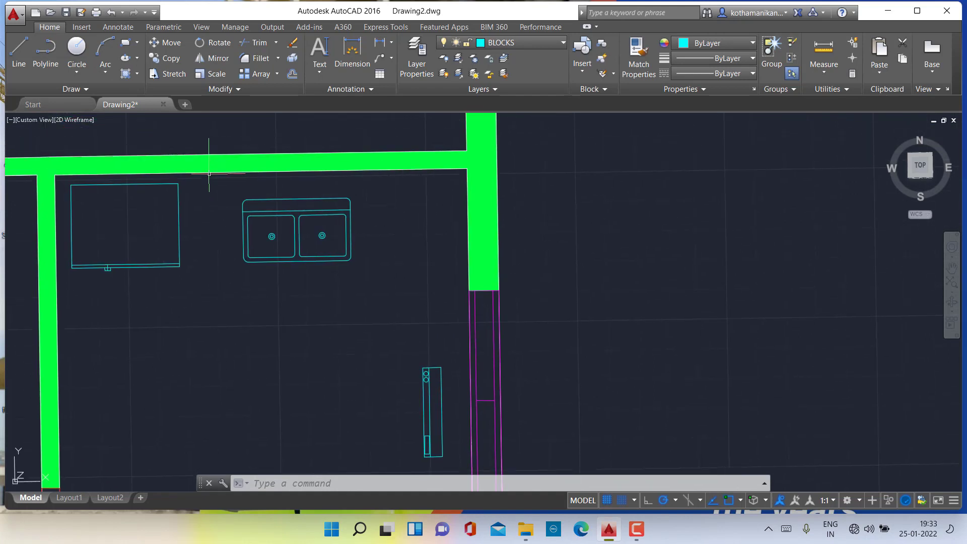
left_click_drag(209, 174, 215, 200)
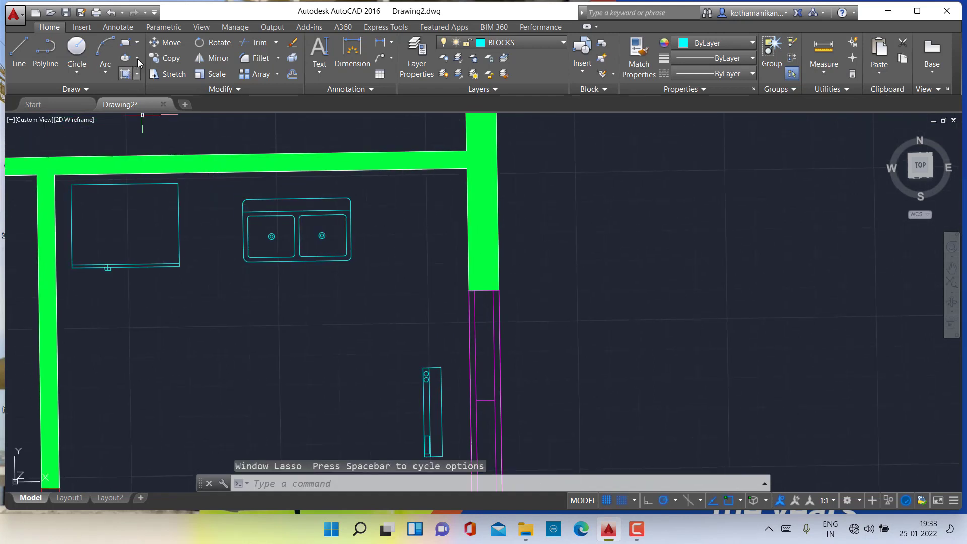
left_click(124, 44)
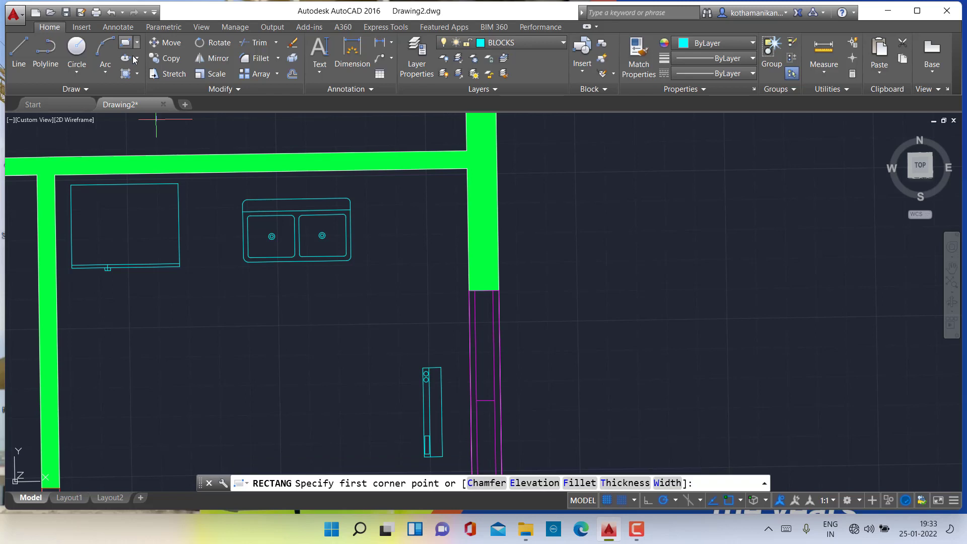
left_click(186, 177)
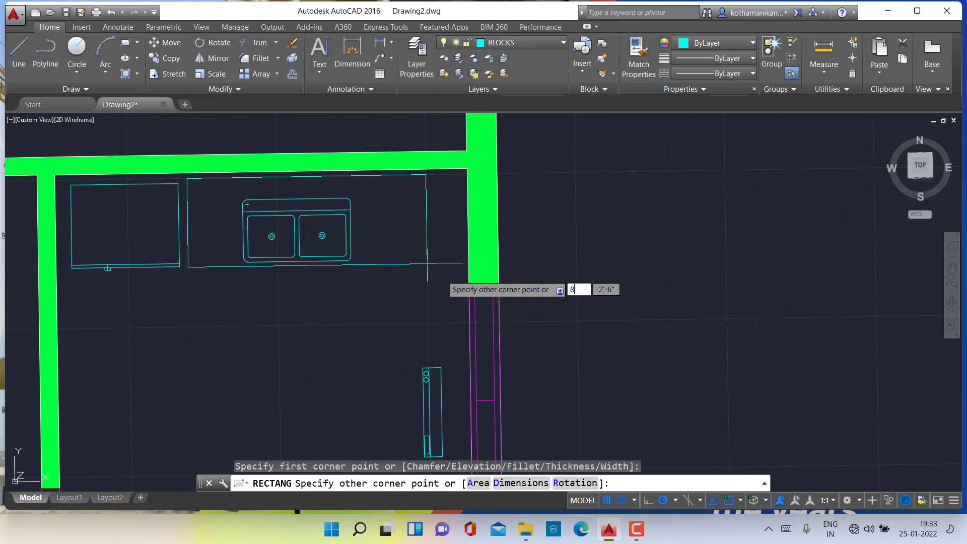
key("Tab")
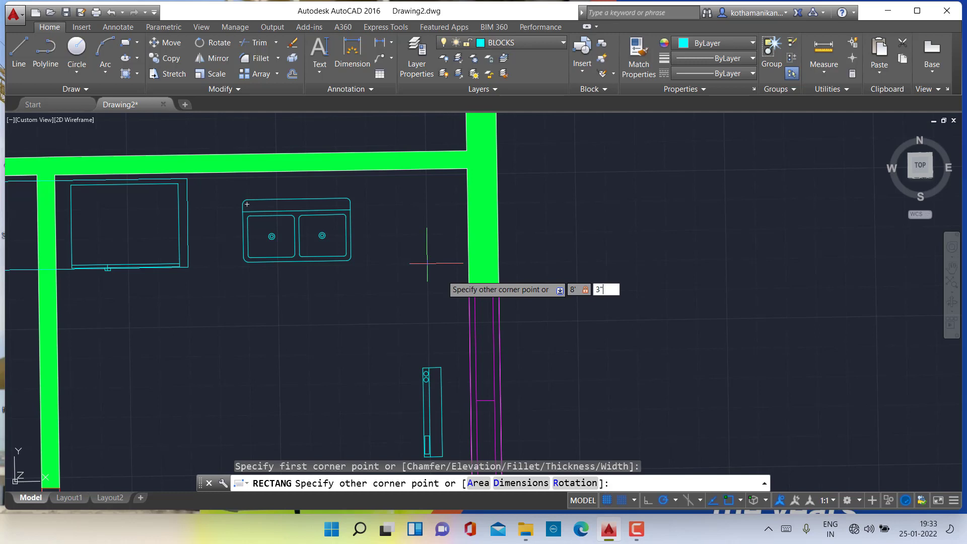
type("3\"")
key("Return")
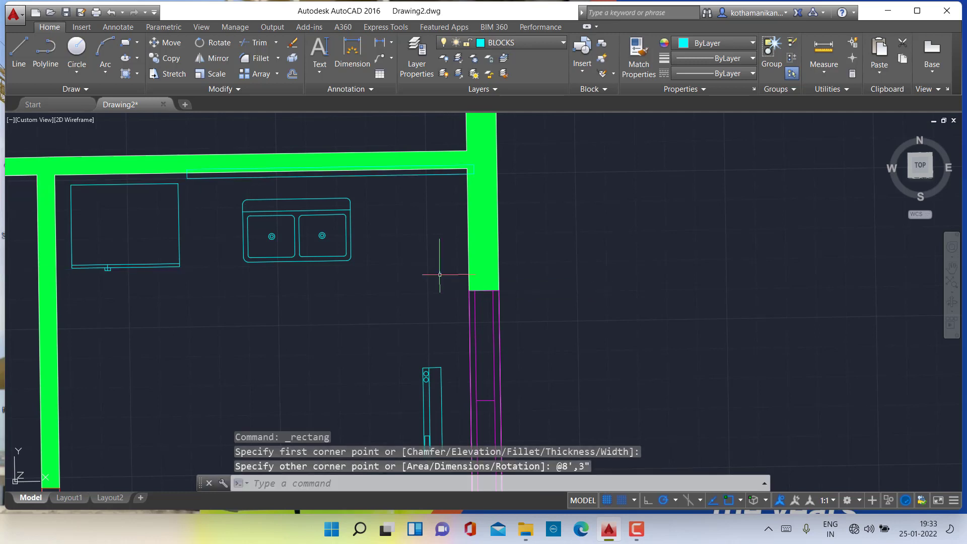
- Try to stretch the thin rectangle from its east end, cancel the edit and undo the rectangle
left_click(408, 175)
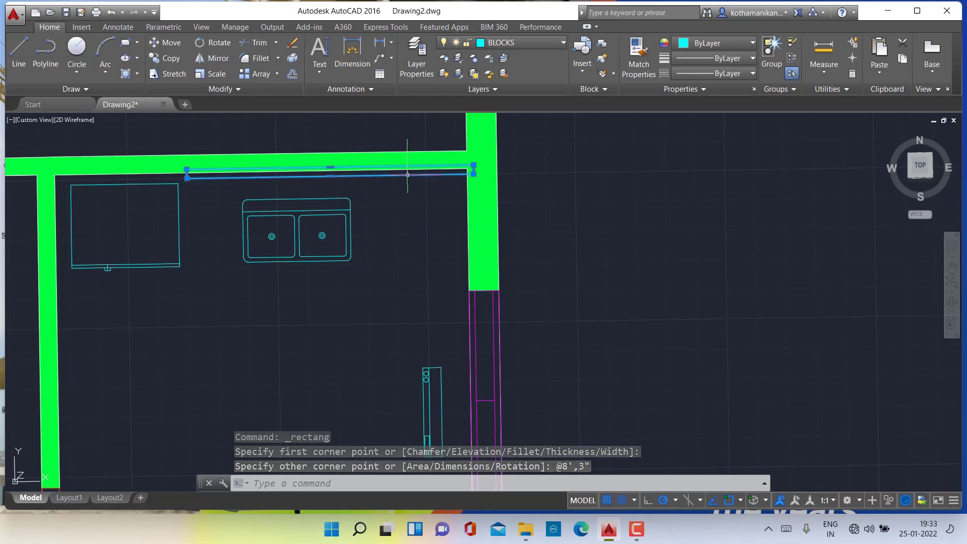
left_click(473, 173)
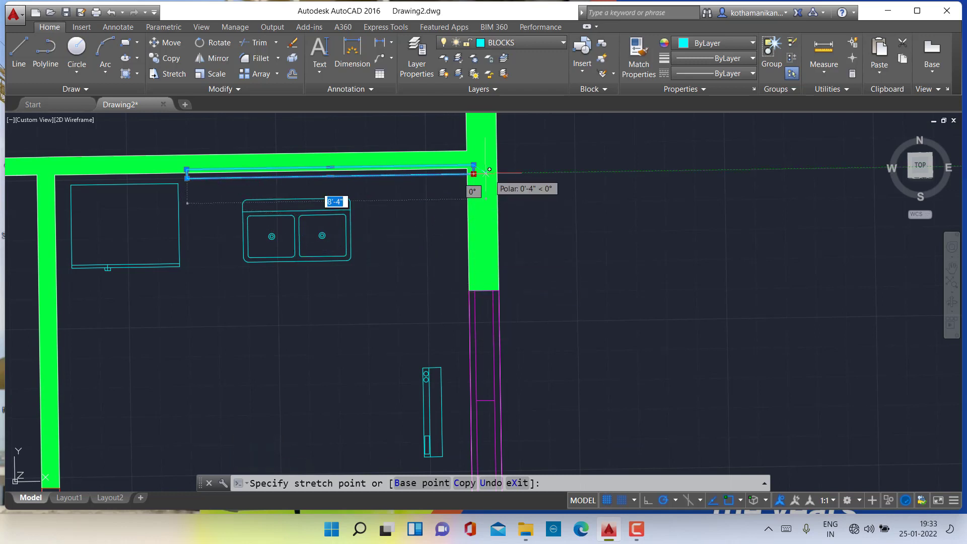
key("Escape")
key("Escape")
key("Escape")
key("Escape")
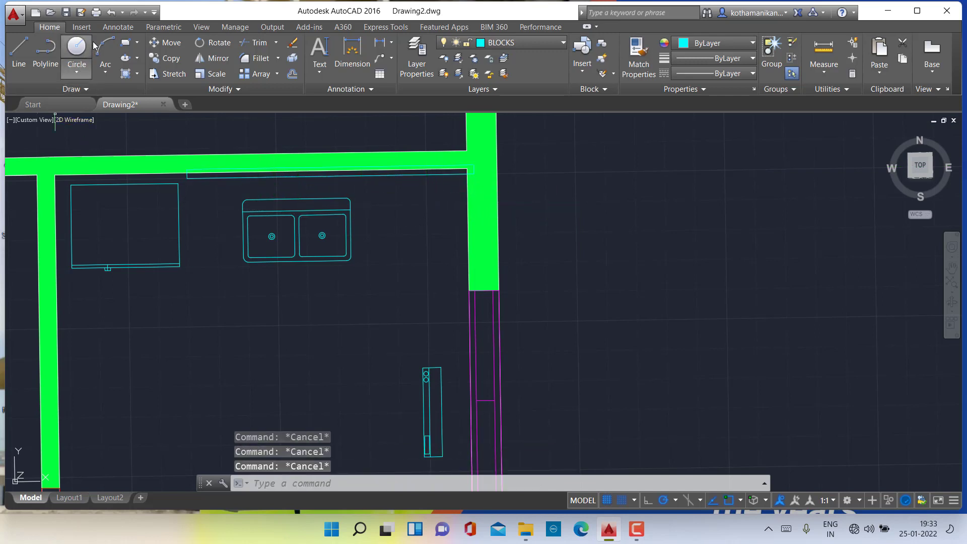
left_click(108, 16)
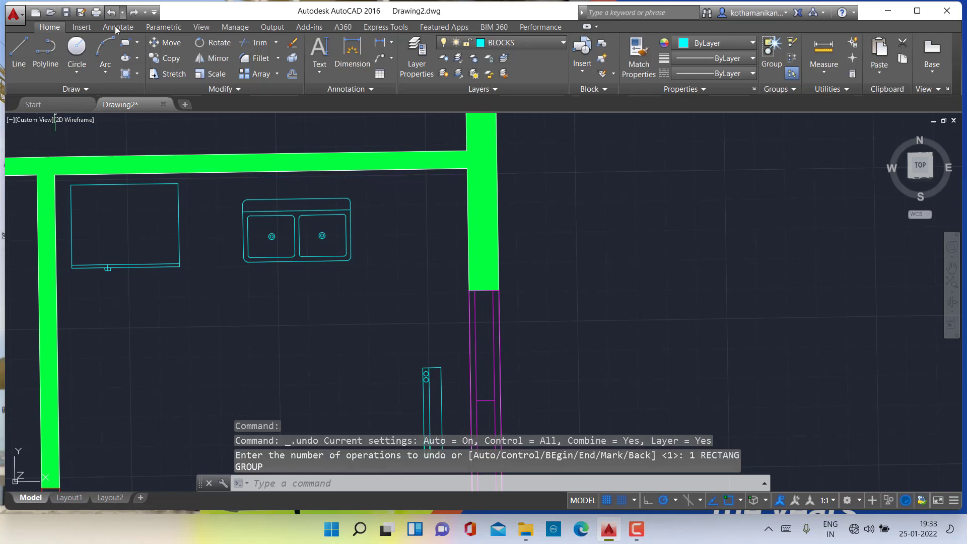
- Draw a rectangular counter around the sink, from beside the refrigerator at the north wall into the east wall
left_click(125, 44)
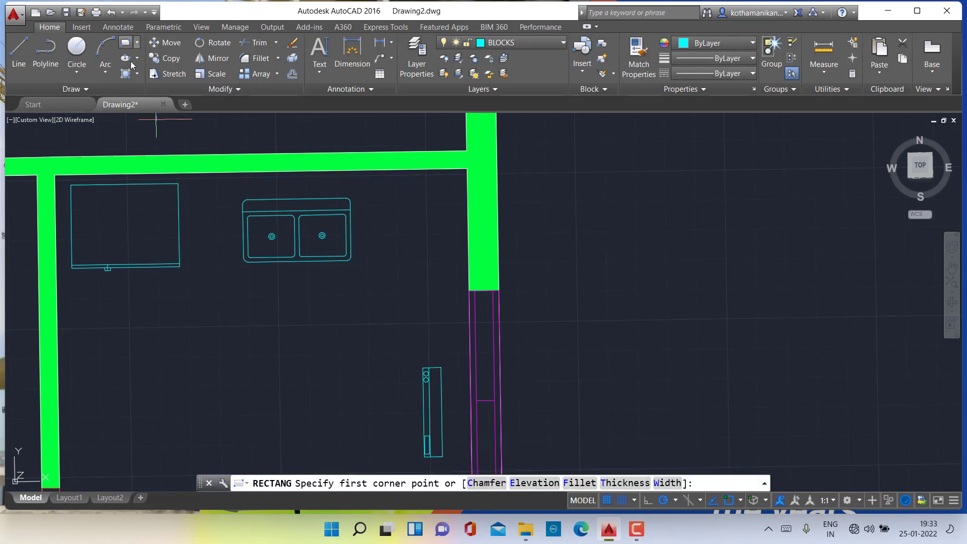
left_click(186, 177)
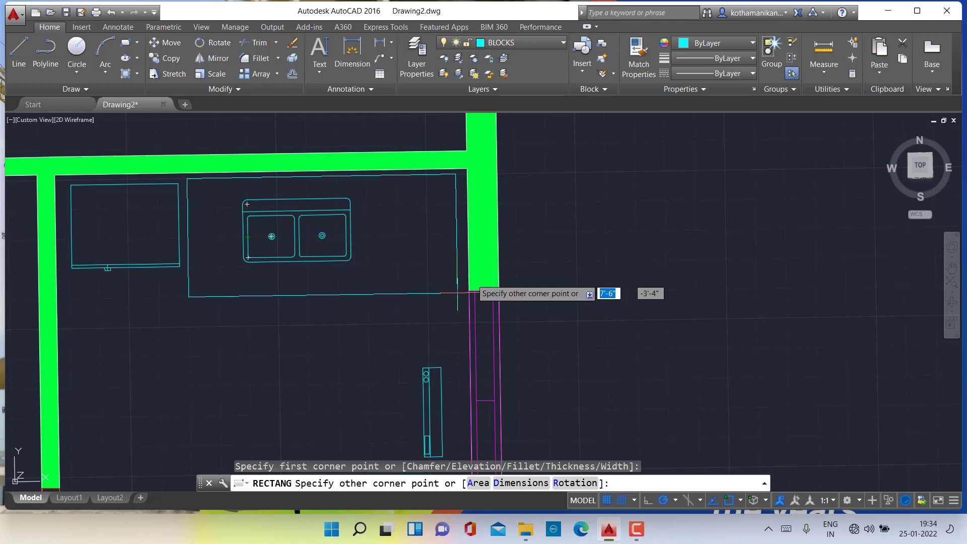
left_click(487, 262)
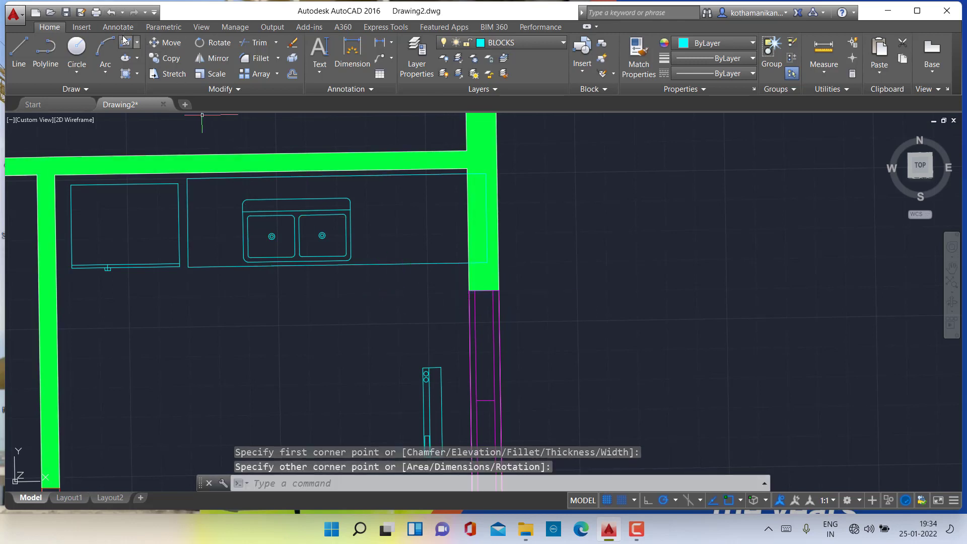
- Draw a second counter rectangle about 4'-2" by 11'-8" from the sink counter's lower edge down along the east wall to the room's southeast corner
left_click(126, 45)
scroll(395, 237, "down", 2)
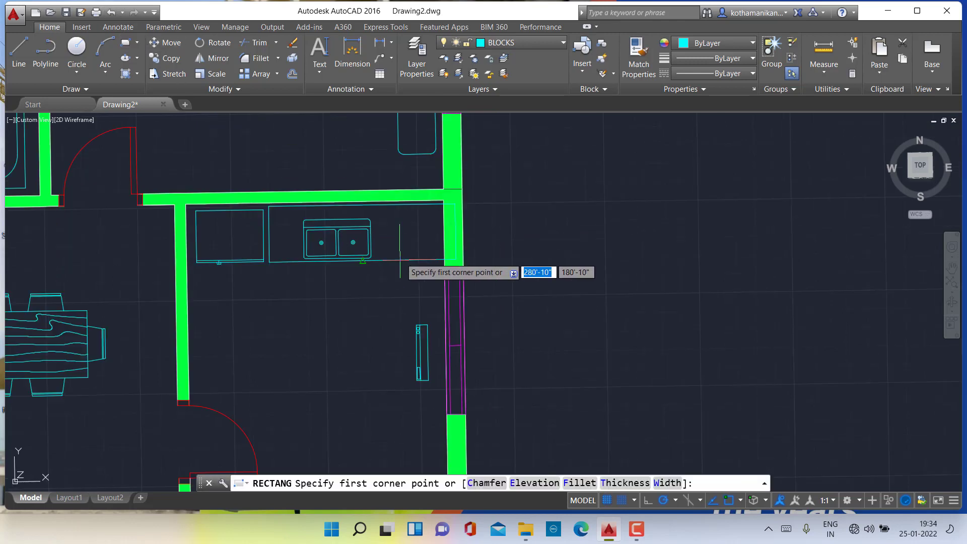
middle_click_drag(396, 249, 300, 176)
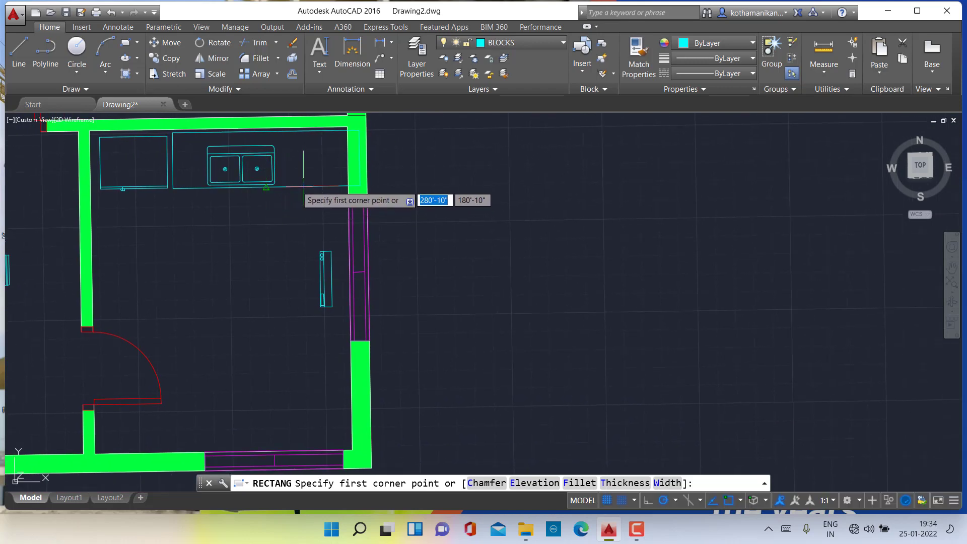
left_click(267, 186)
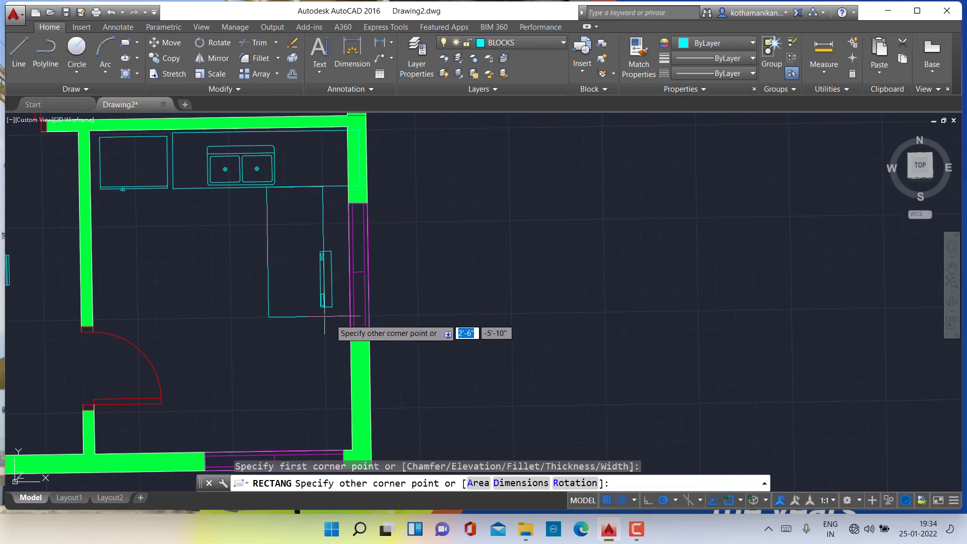
scroll(344, 316, "down", 2)
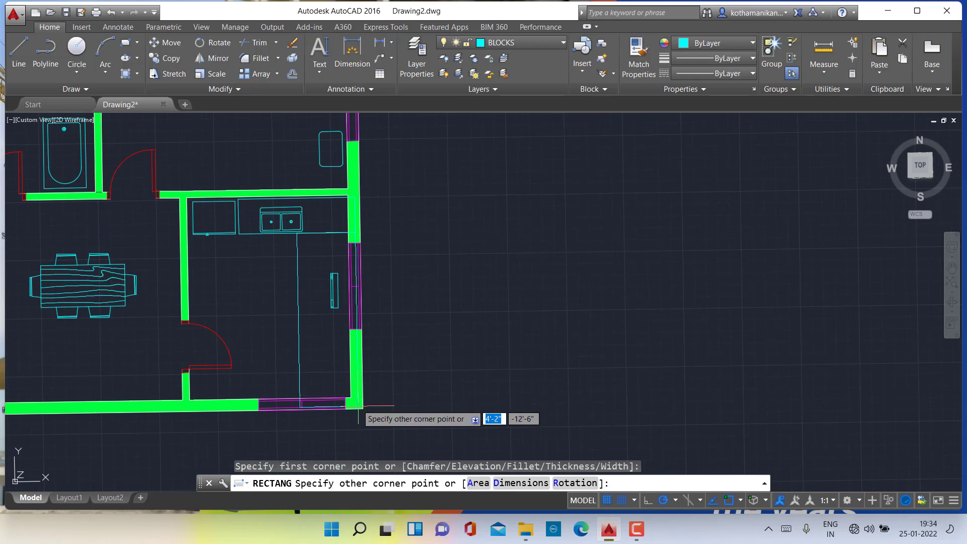
scroll(352, 406, "up", 2)
scroll(363, 397, "up", 2)
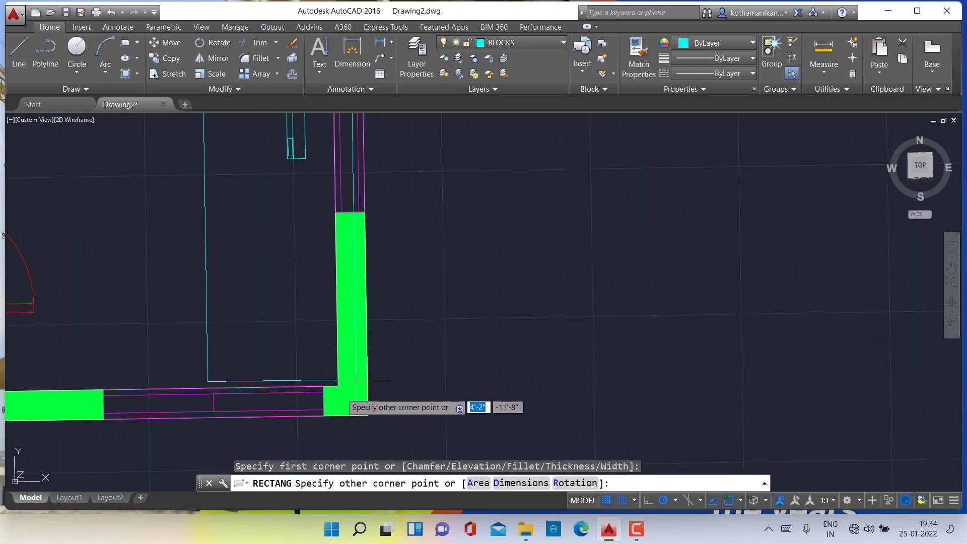
left_click(365, 379)
scroll(307, 417, "down", 2)
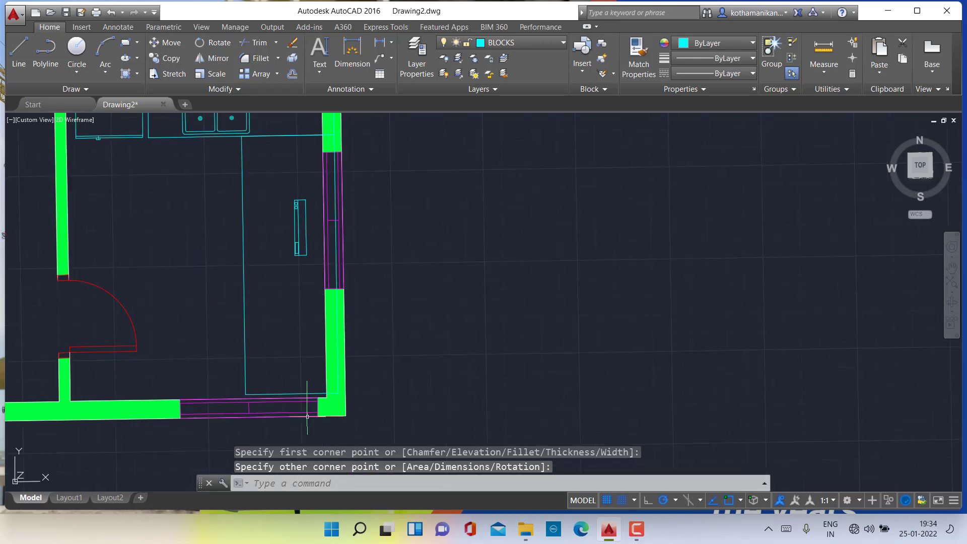
key("Escape")
key("Escape")
- Trim the shared edge between the two counters and its remainder inside the east wall
middle_click_drag(292, 339, 359, 470)
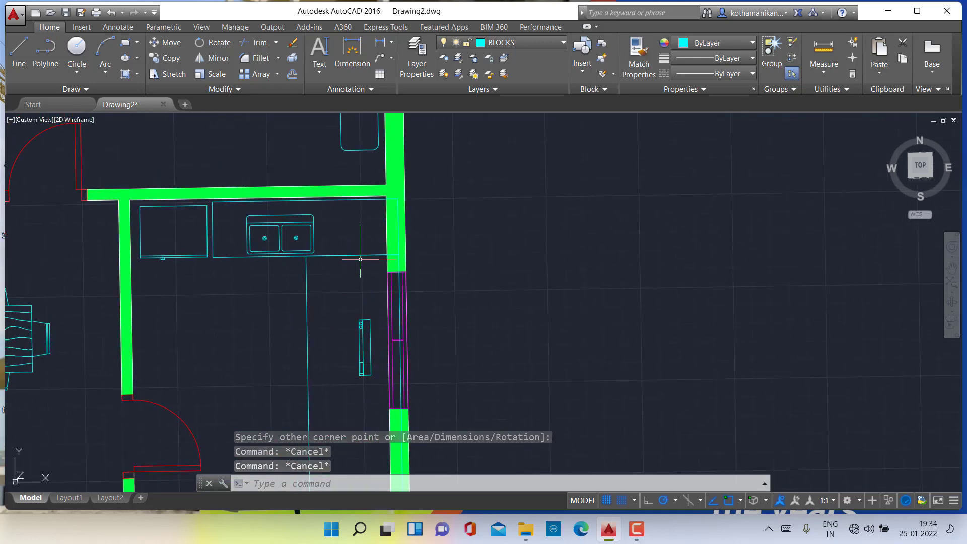
left_click(256, 42)
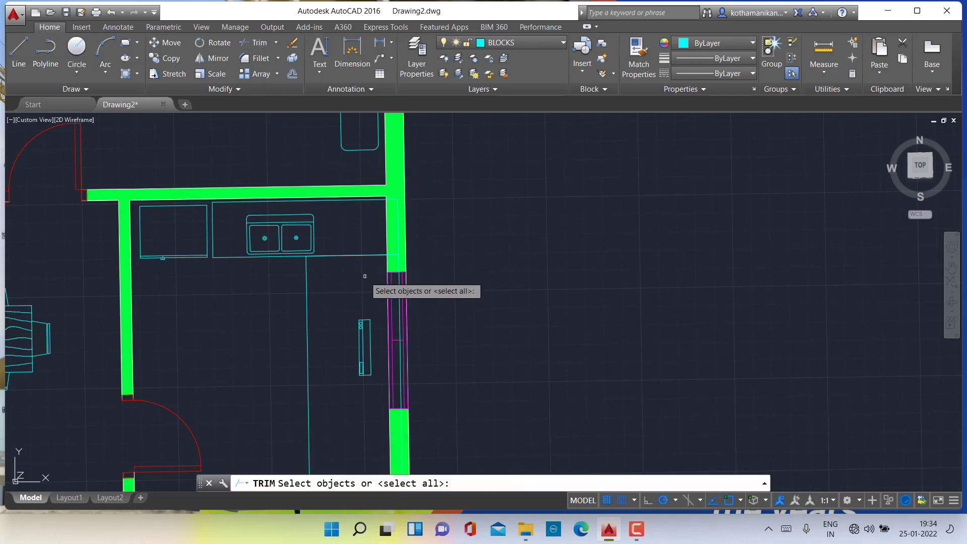
key("Return")
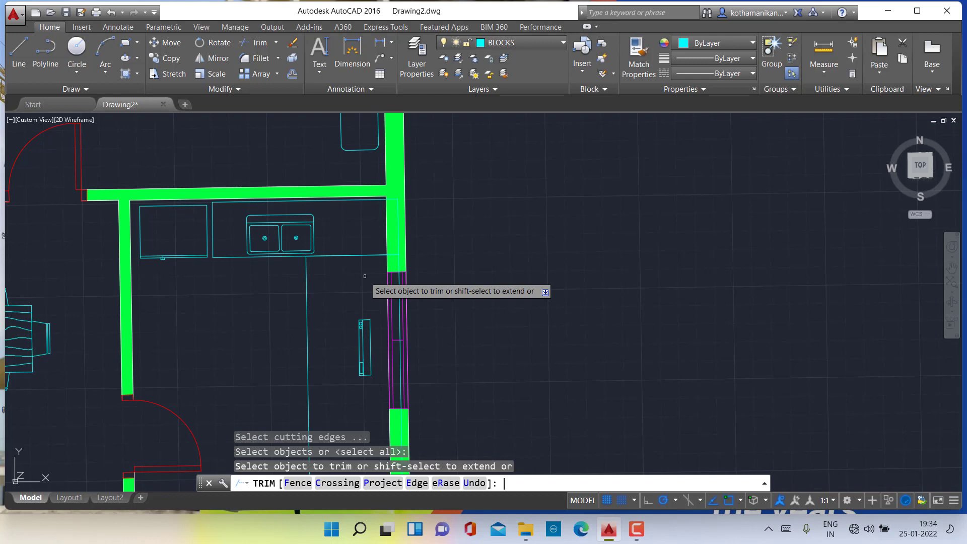
left_click(331, 256)
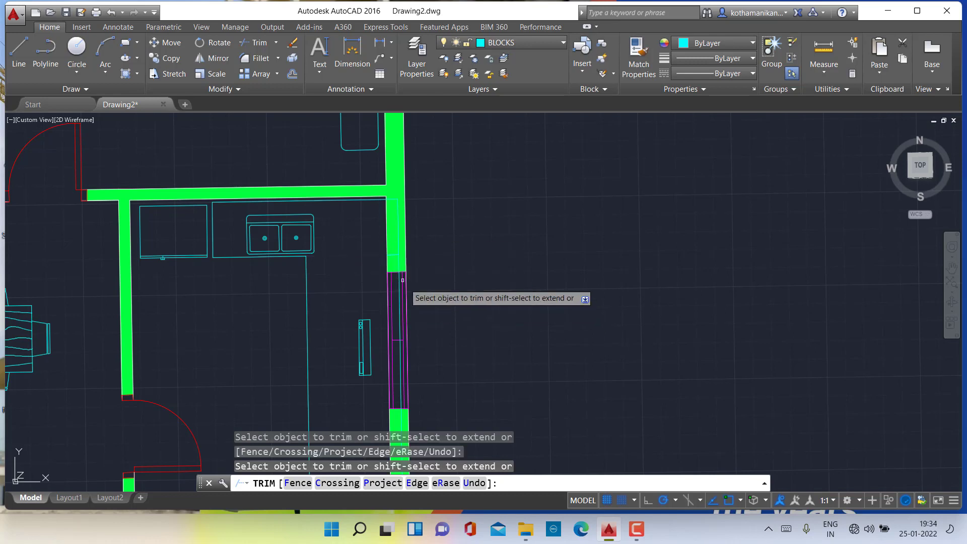
scroll(391, 254, "up", 3)
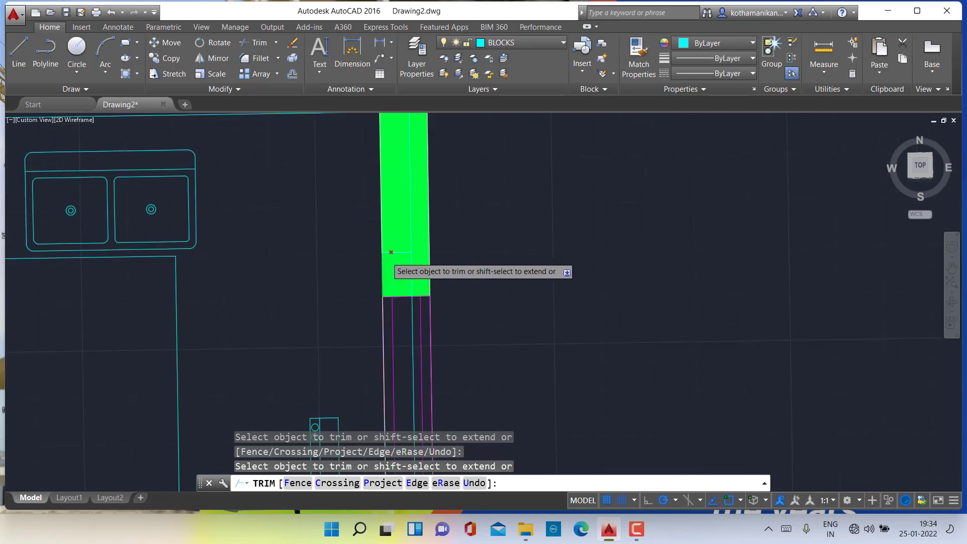
left_click(391, 251)
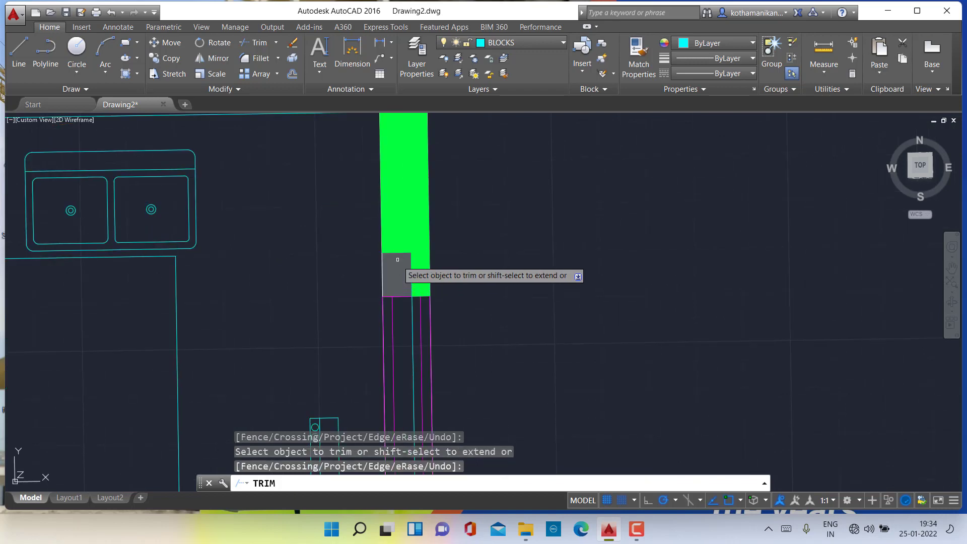
left_click(397, 257)
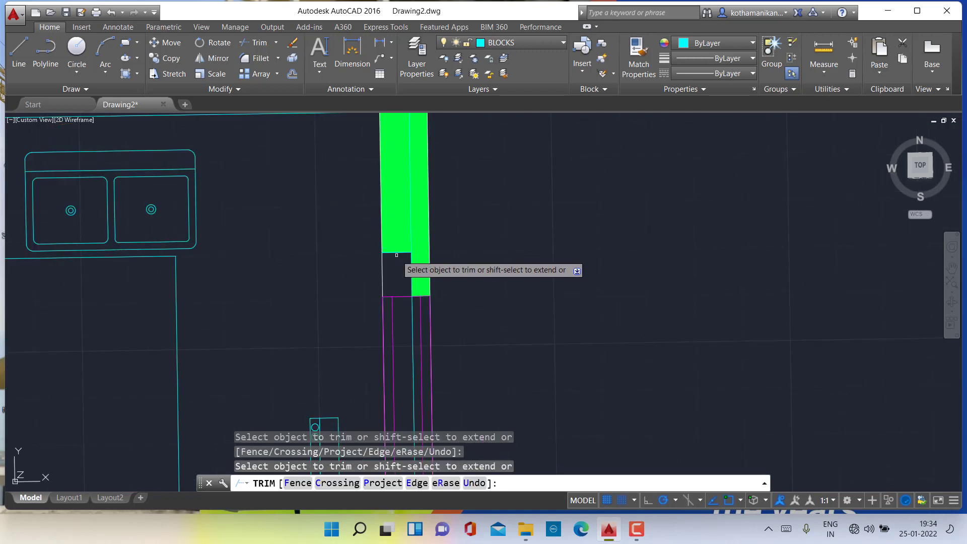
- Undo the trims made at the counters and the east wall
scroll(393, 295, "down", 3)
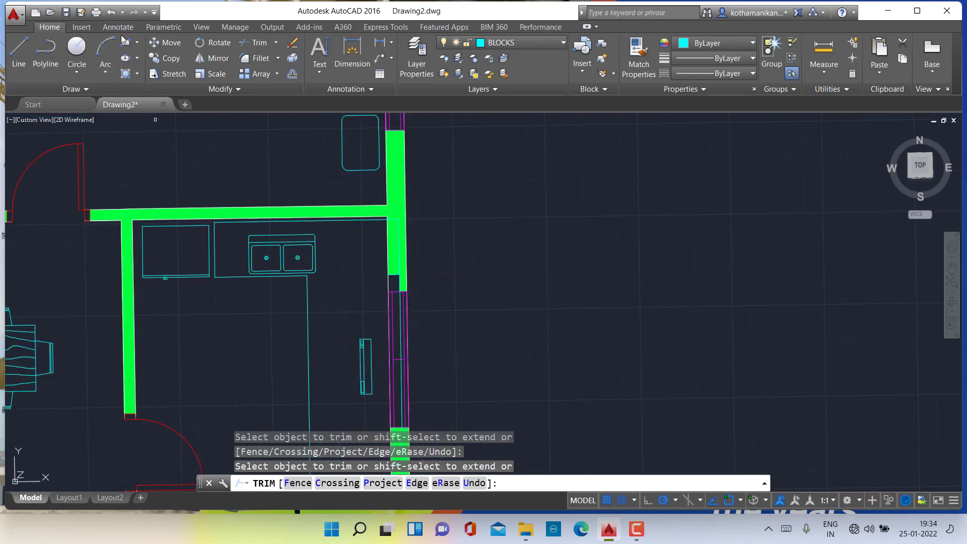
left_click(112, 17)
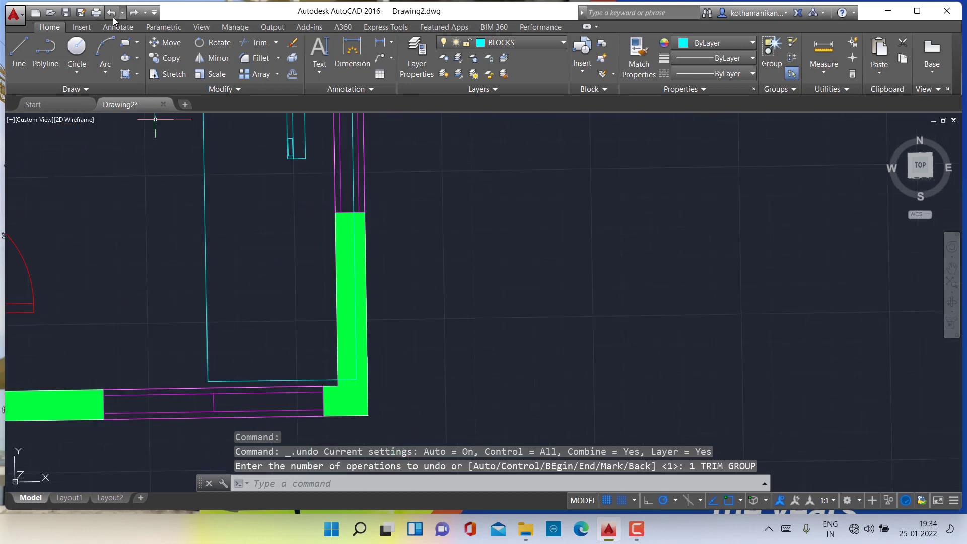
scroll(336, 312, "down", 4)
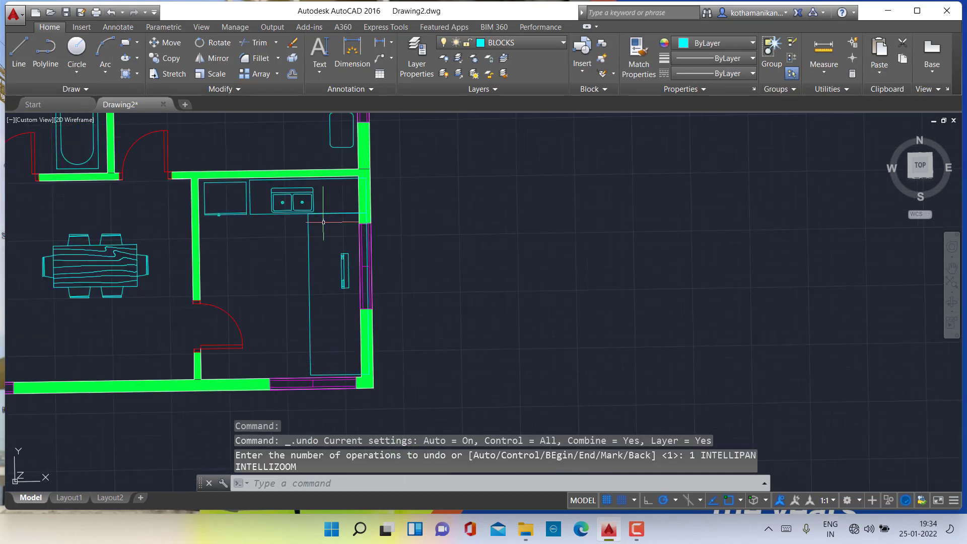
- Trim away the shared edge between the sink counter and the counter along the east wall
left_click(254, 42)
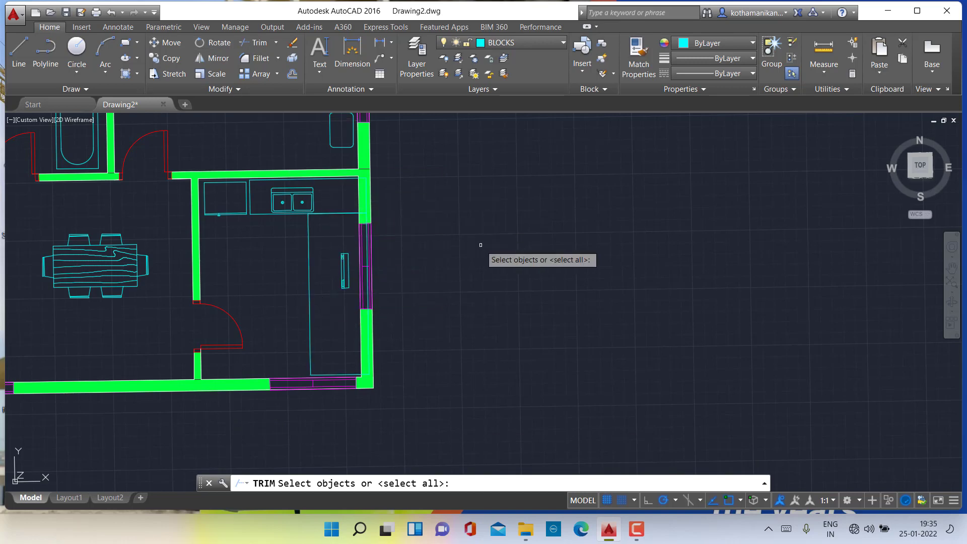
key("Return")
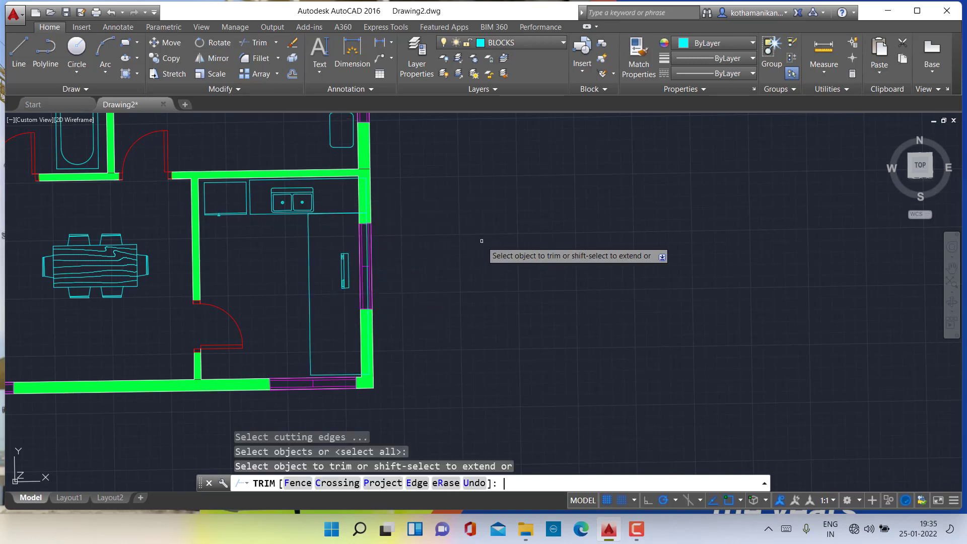
left_click(332, 213)
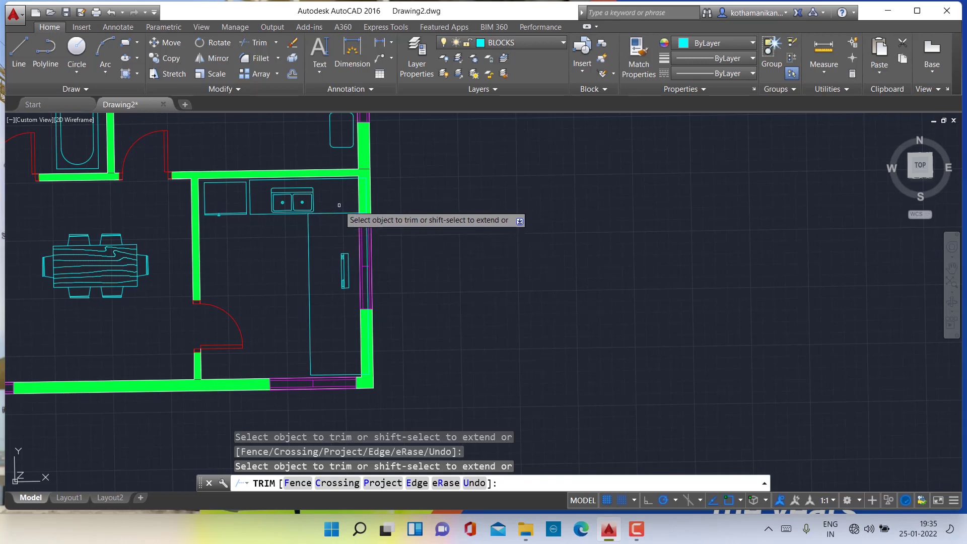
scroll(335, 213, "down", 2)
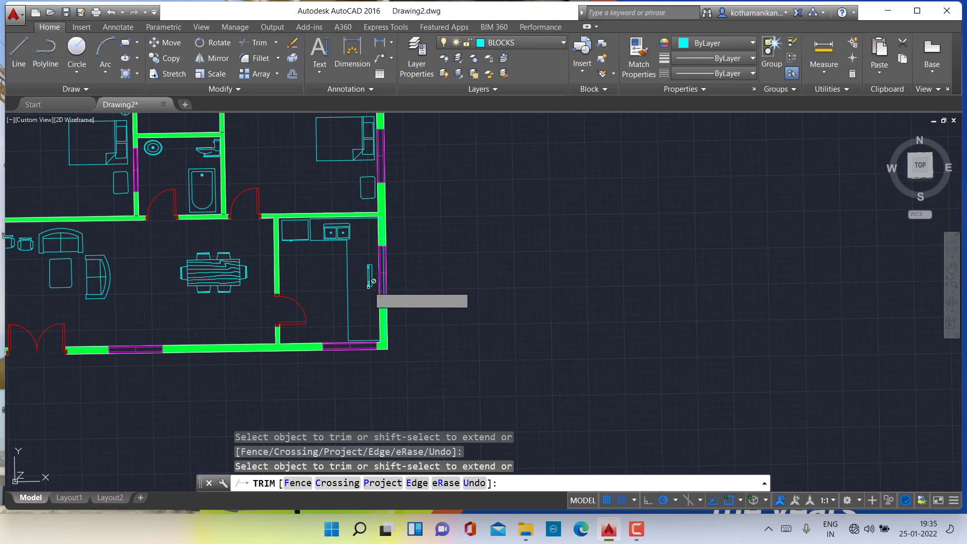
scroll(413, 286, "up", 3)
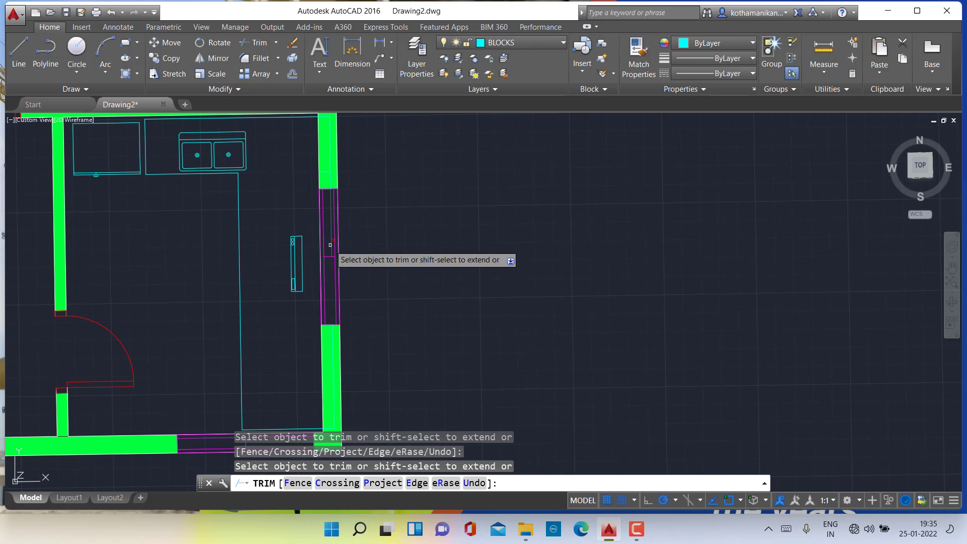
scroll(330, 245, "down", 5)
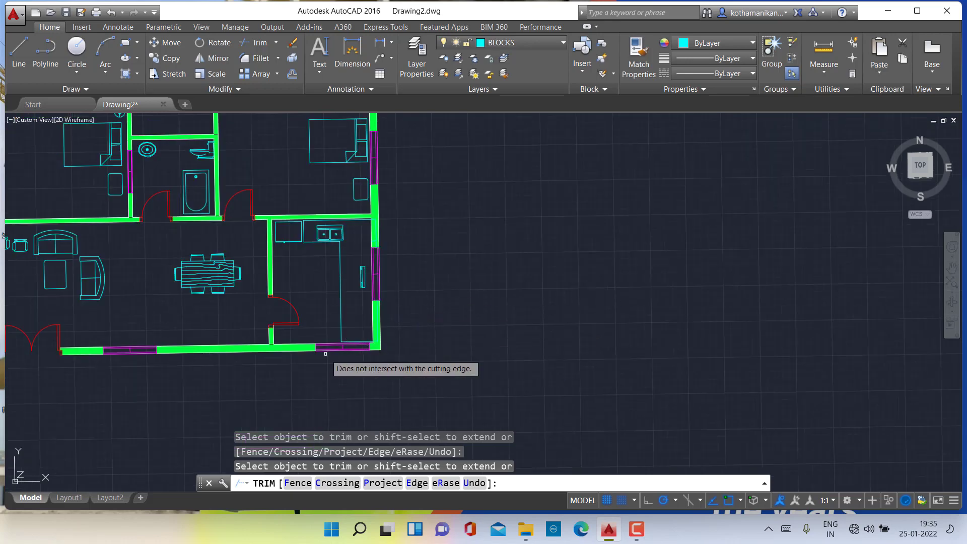
key("Escape")
key("Escape")
key("Escape")
key("Escape")
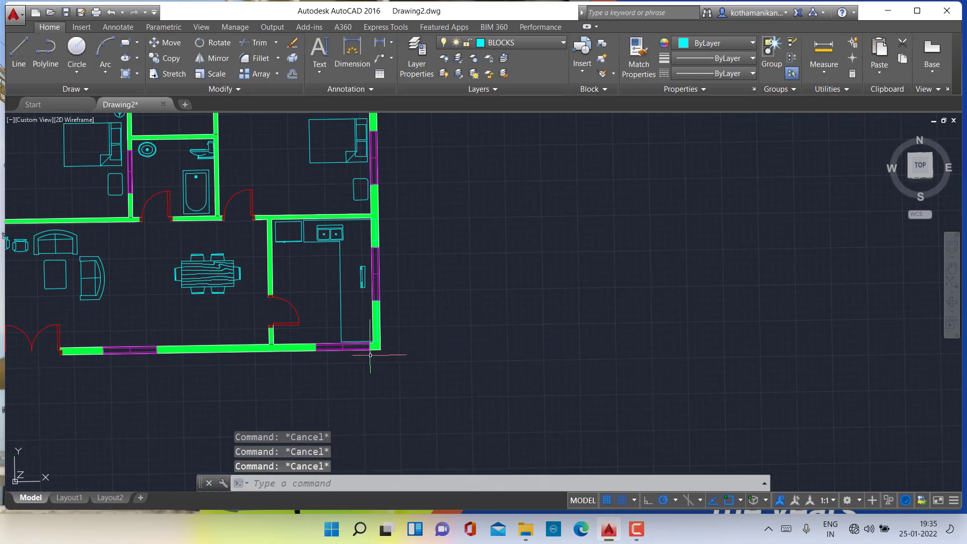
- Make TEX the current layer and place the multiline text "Bed room 1" in the northwest bedroom
scroll(451, 302, "down", 4)
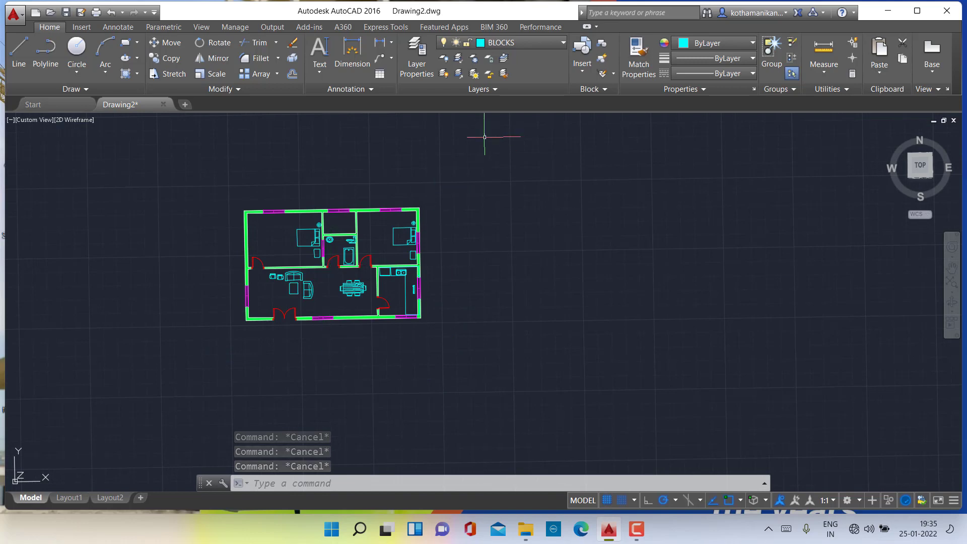
left_click(522, 42)
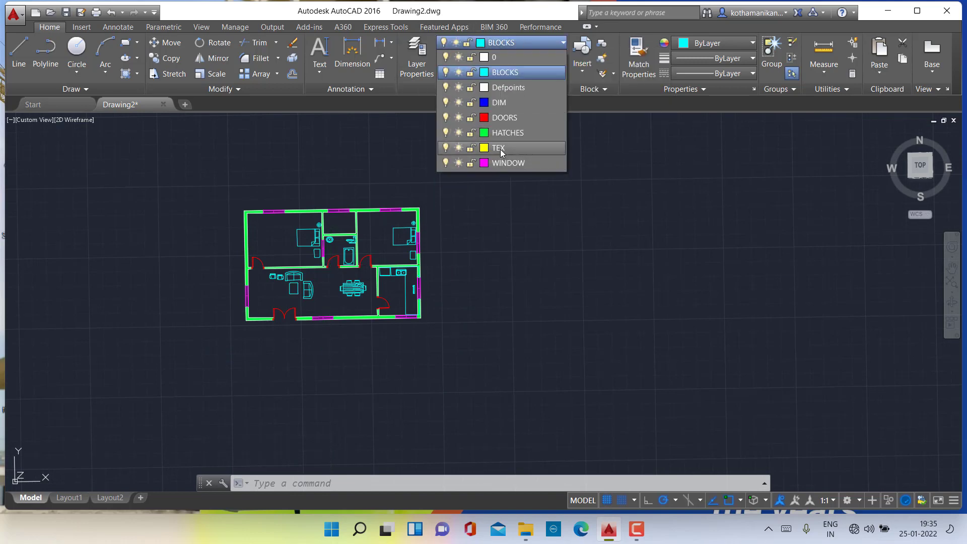
left_click(500, 148)
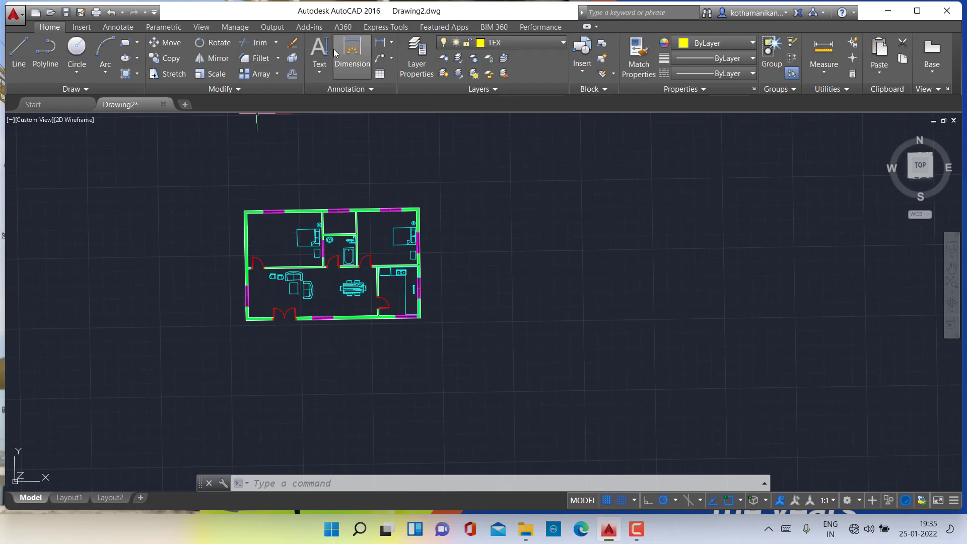
left_click(319, 71)
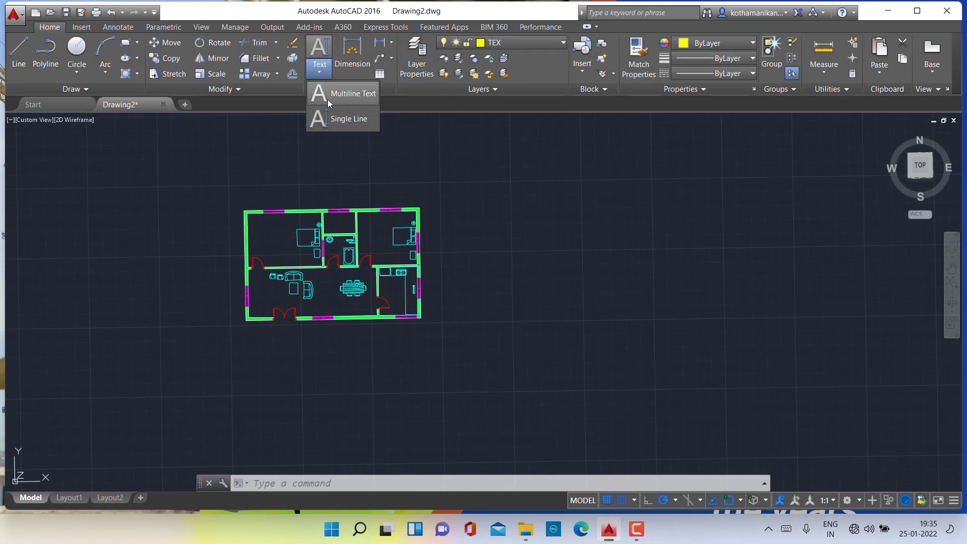
left_click(327, 95)
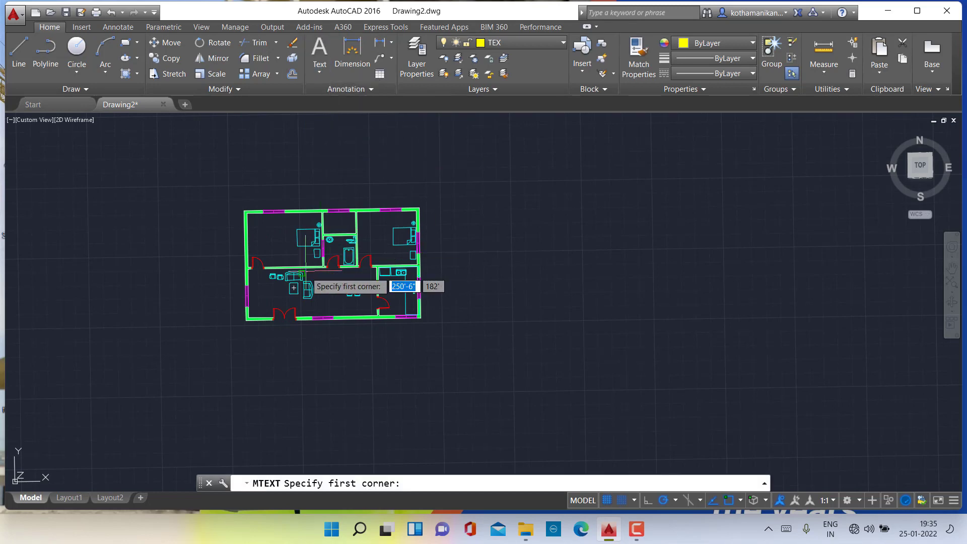
left_click(263, 238)
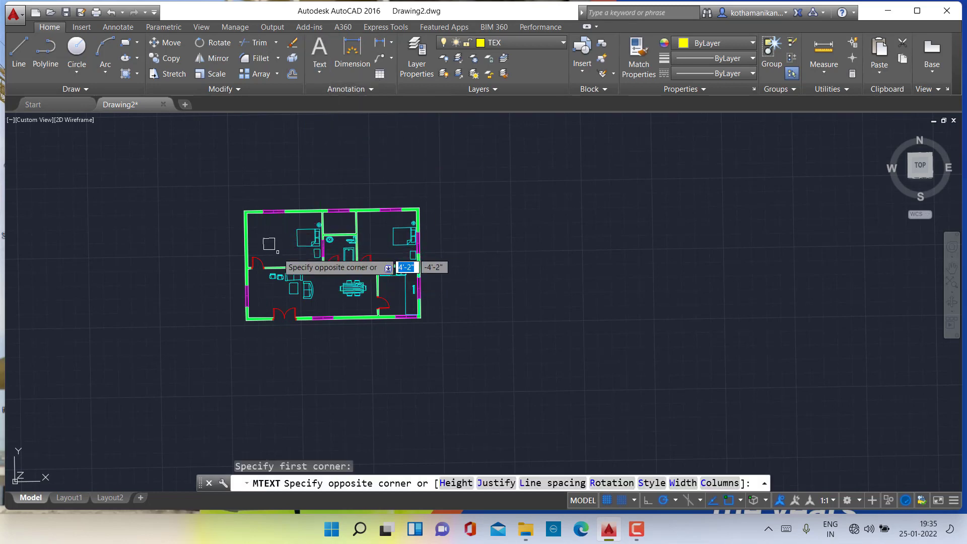
left_click(278, 250)
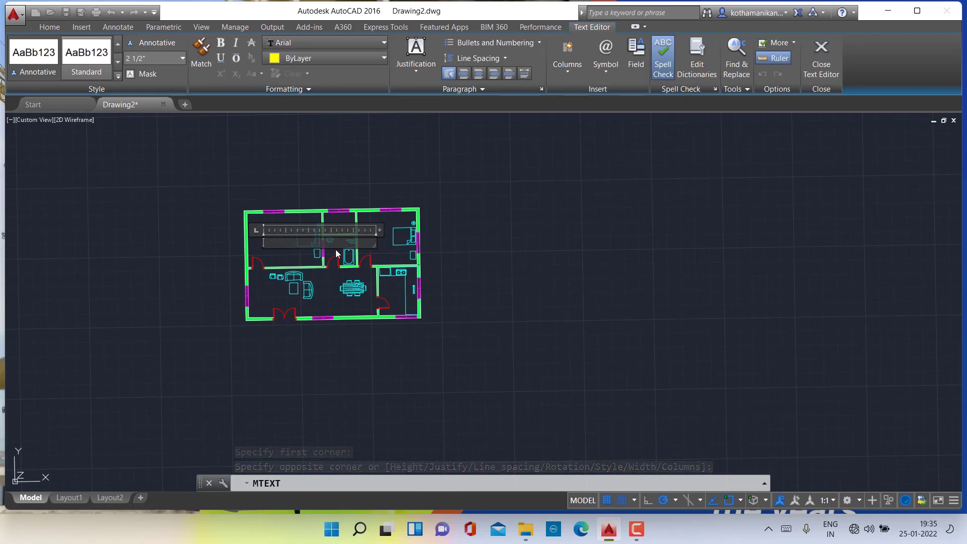
type("Bed room 1")
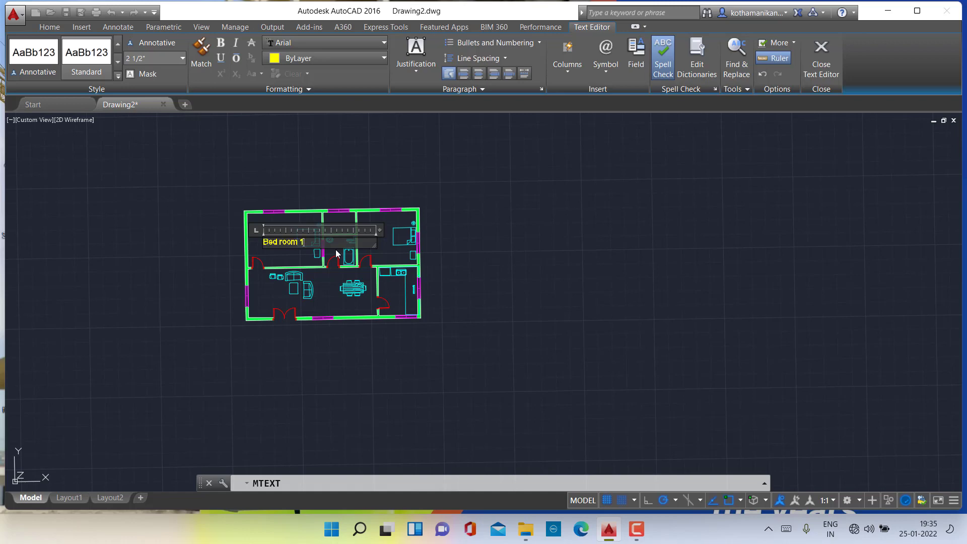
key("Return")
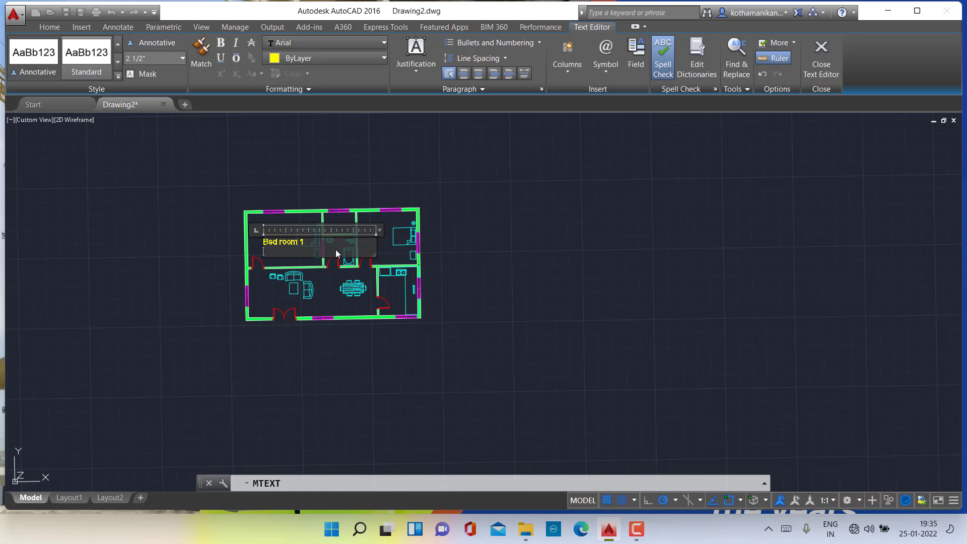
left_click(556, 260)
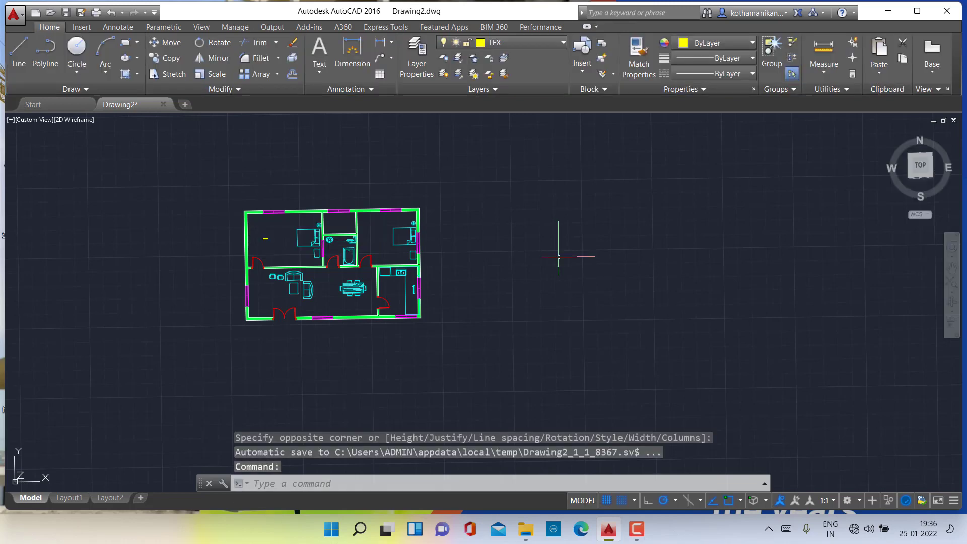
- Open the "Bed room 1" label in the northwest bedroom for editing
scroll(267, 247, "up", 2)
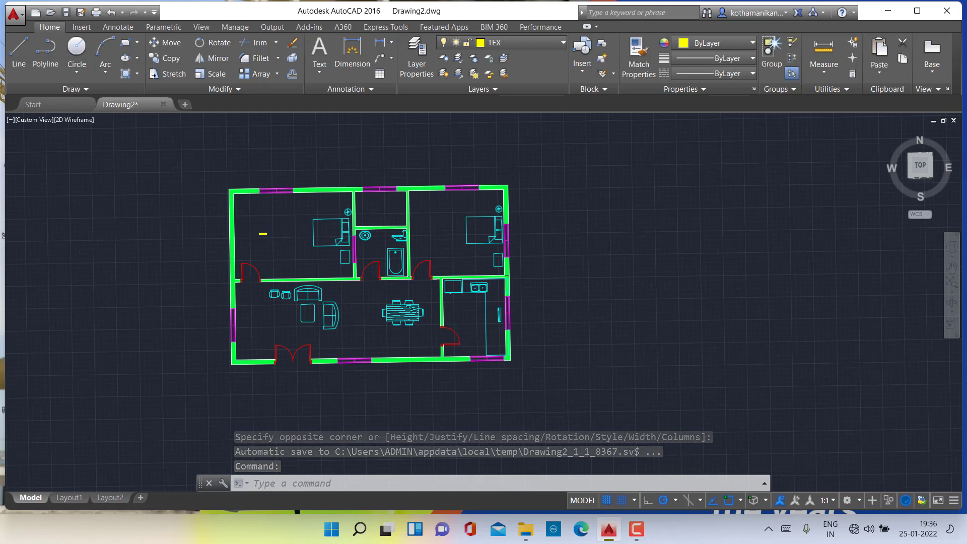
scroll(267, 247, "up", 6)
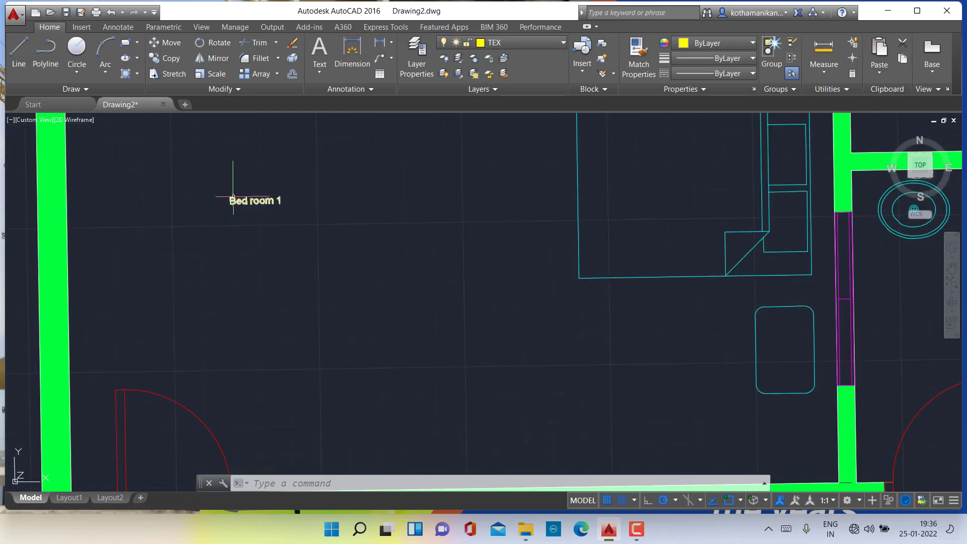
left_click(253, 204)
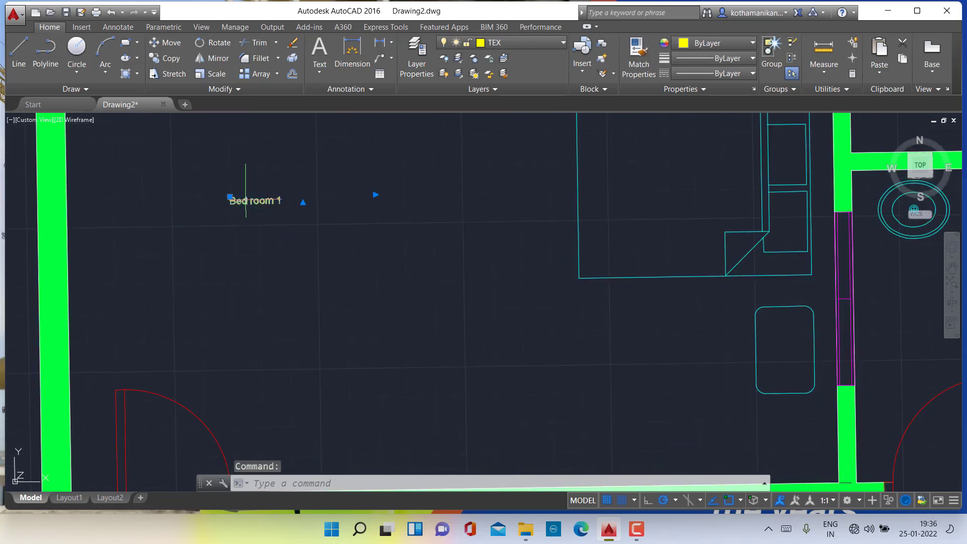
double_click(246, 201)
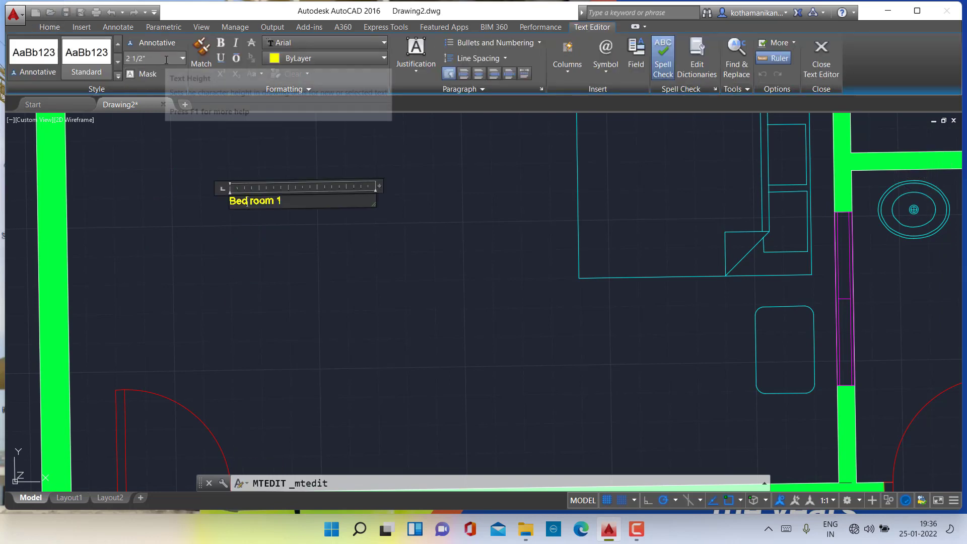
left_click(182, 60)
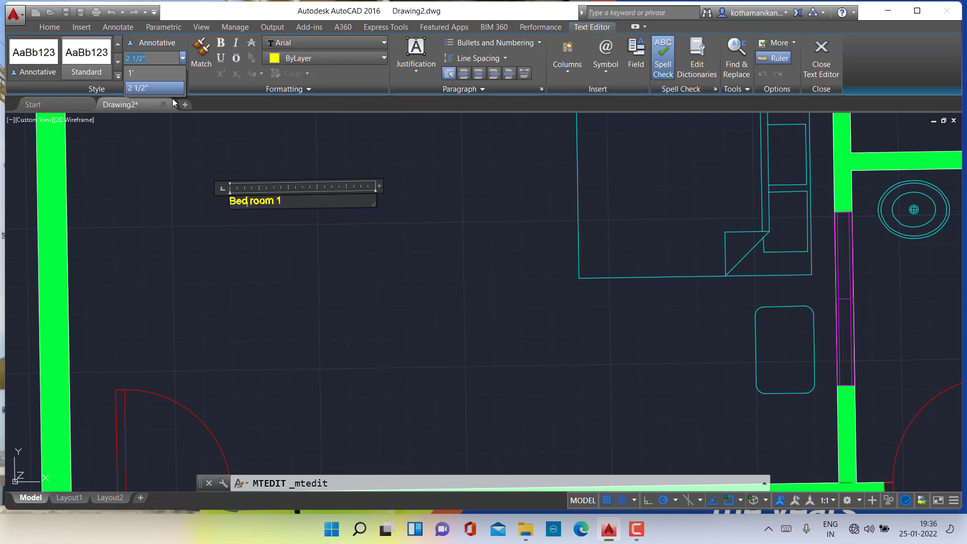
type("5'")
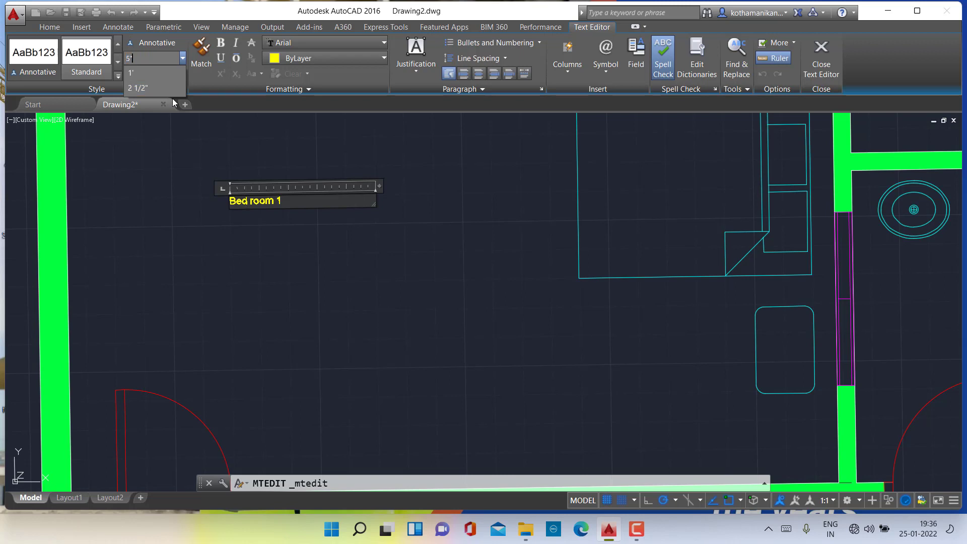
key("Escape")
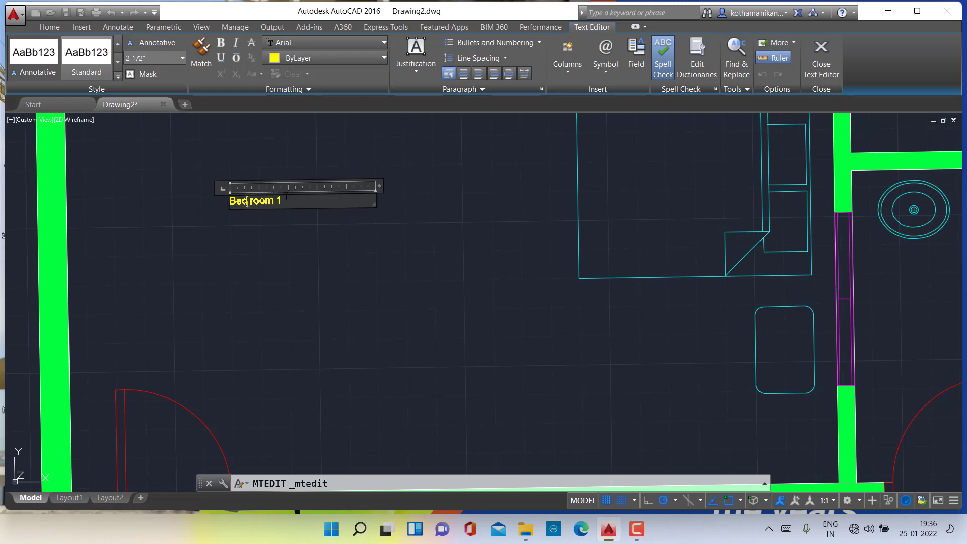
- Clear the label's existing text and set its text height to 5"
key("ctrl+a")
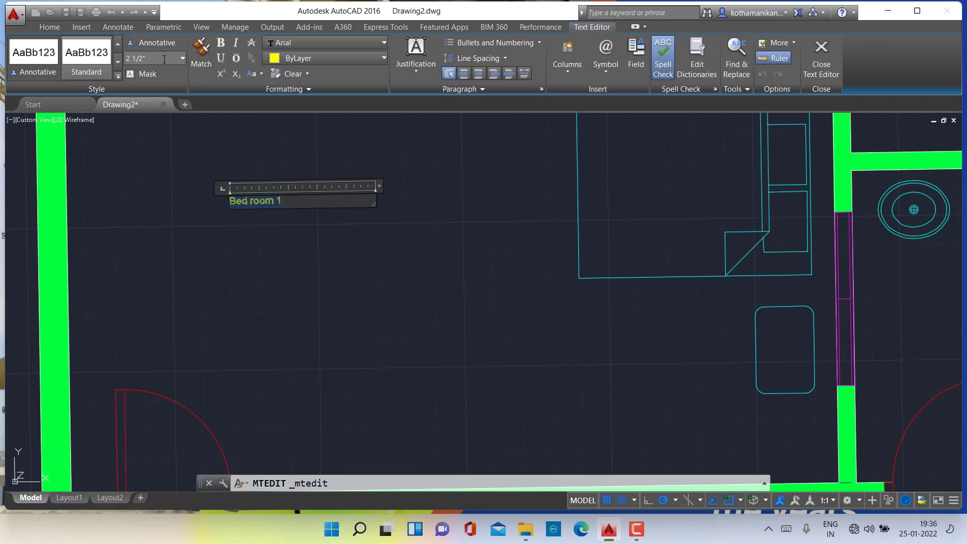
left_click(164, 59)
left_click(183, 59)
left_click(182, 59)
type("5")
key("Return")
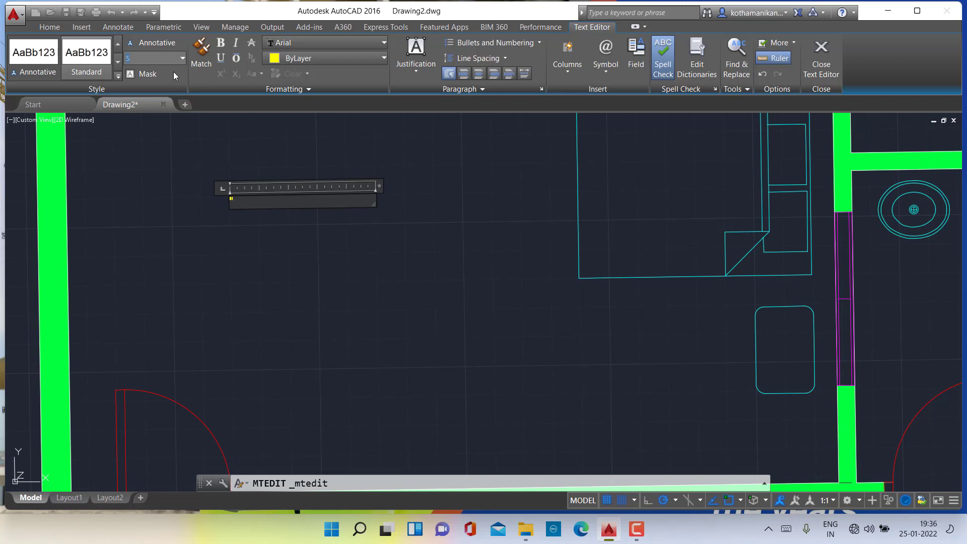
type("\"")
key("Return")
type("5\"")
key("Return")
left_click(169, 62)
left_click(182, 59)
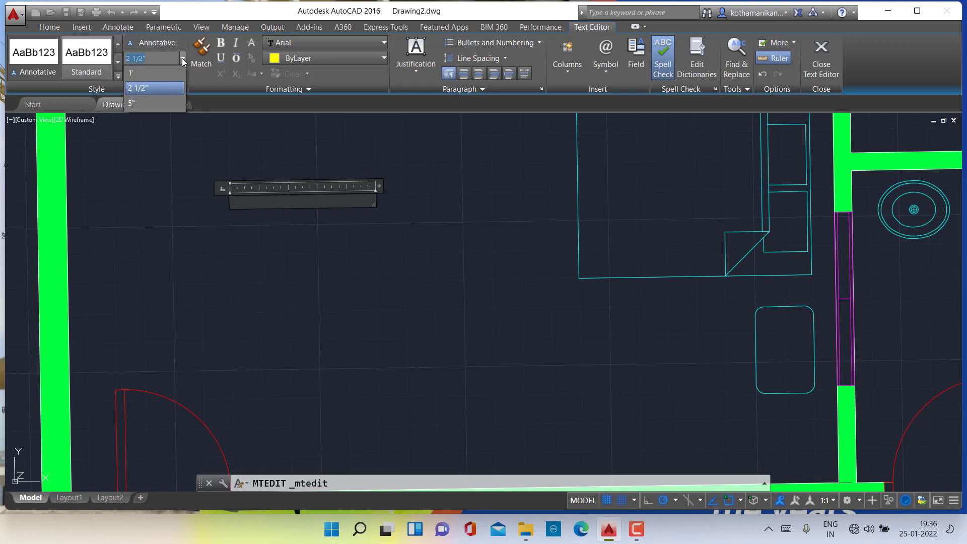
left_click(160, 102)
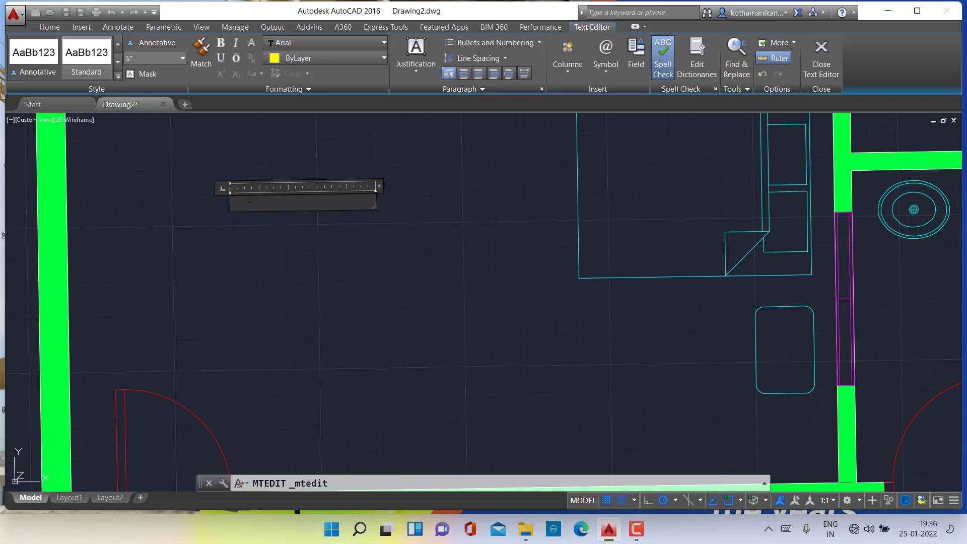
- Enter "Bedroom1" as the label's text and finish editing
type("B")
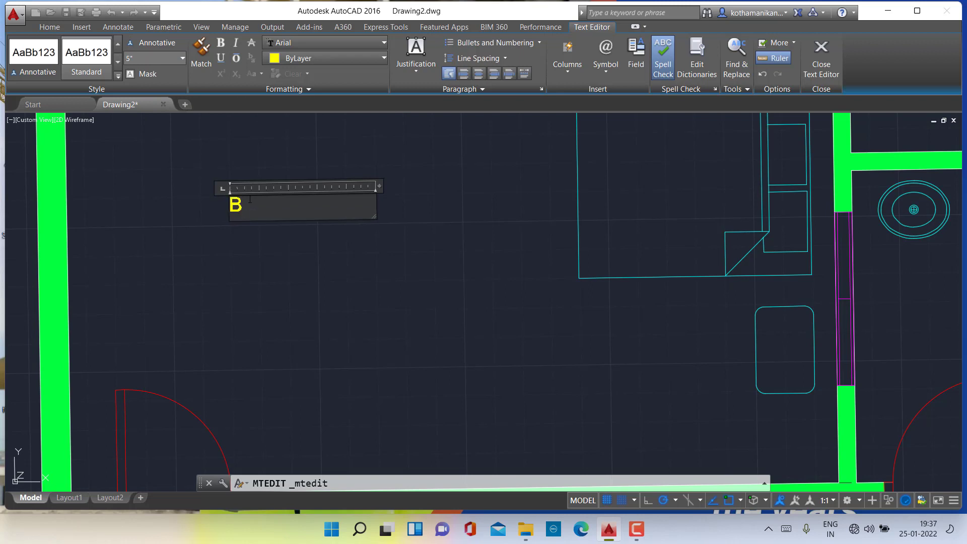
type("edroom1")
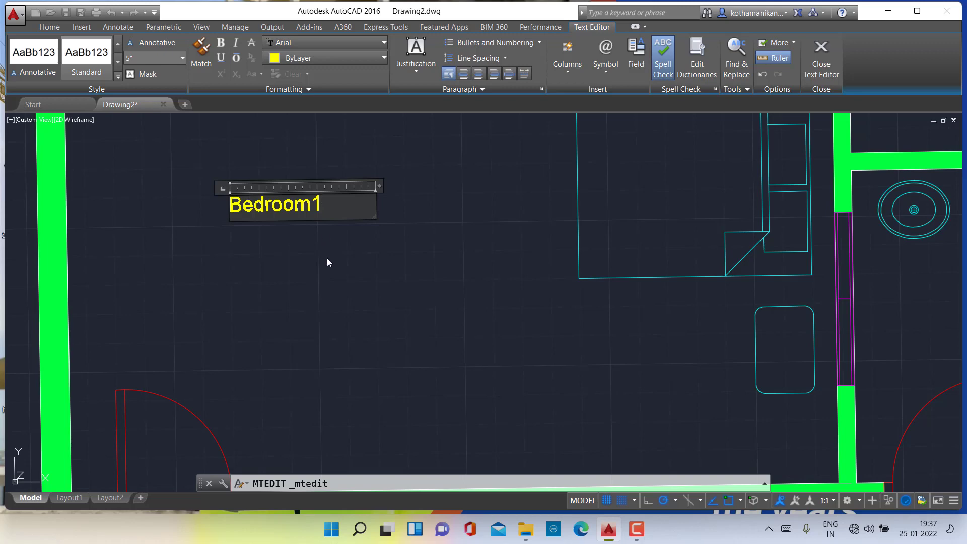
scroll(303, 310, "down", 6)
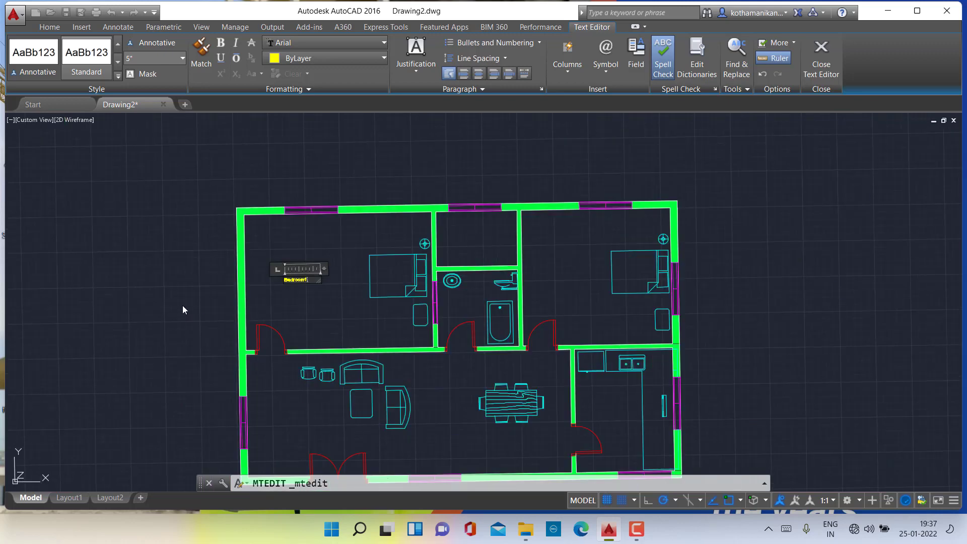
left_click(340, 328)
- Copy the "Bedroom1" label into the bathroom, the small room north of it, and the northeast bedroom
scroll(292, 277, "up", 2)
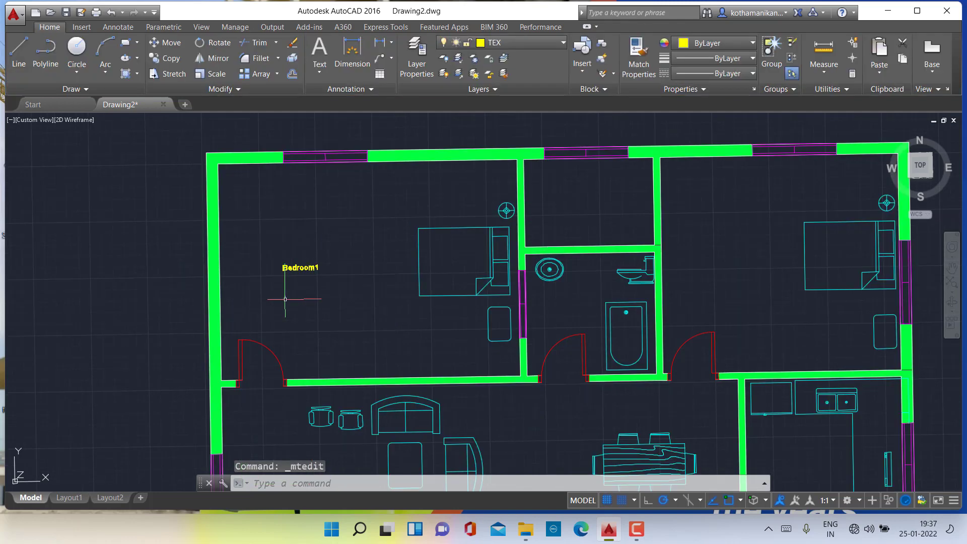
left_click(294, 269)
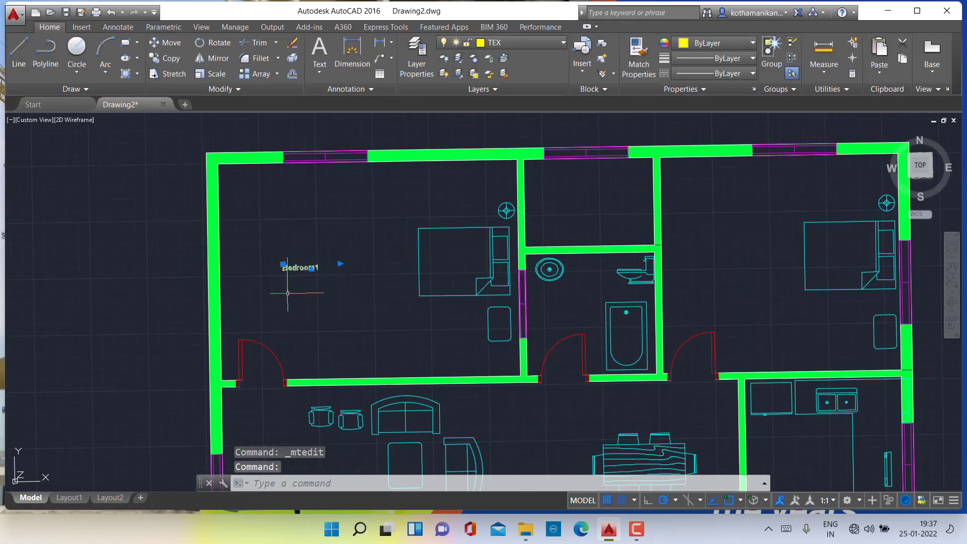
left_click(168, 59)
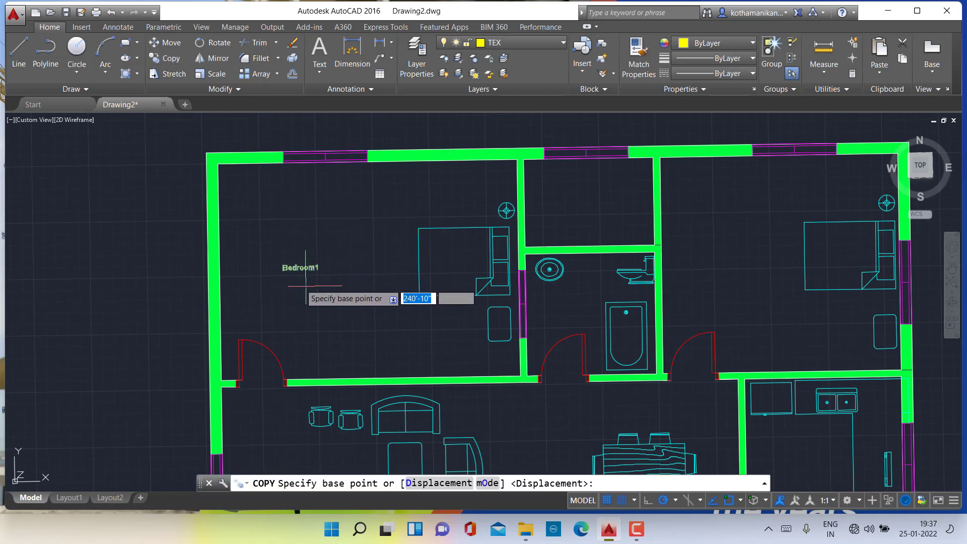
left_click(362, 286)
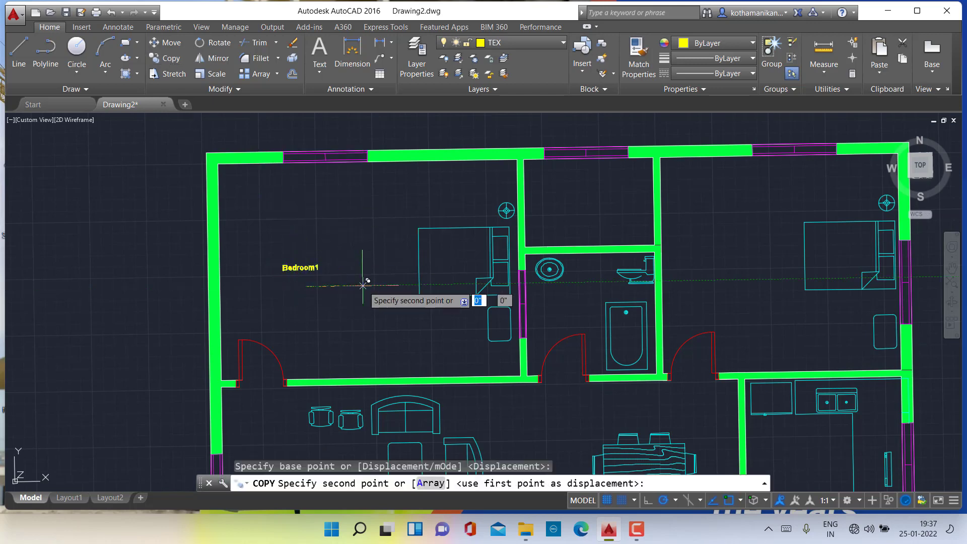
left_click(578, 315)
left_click(565, 214)
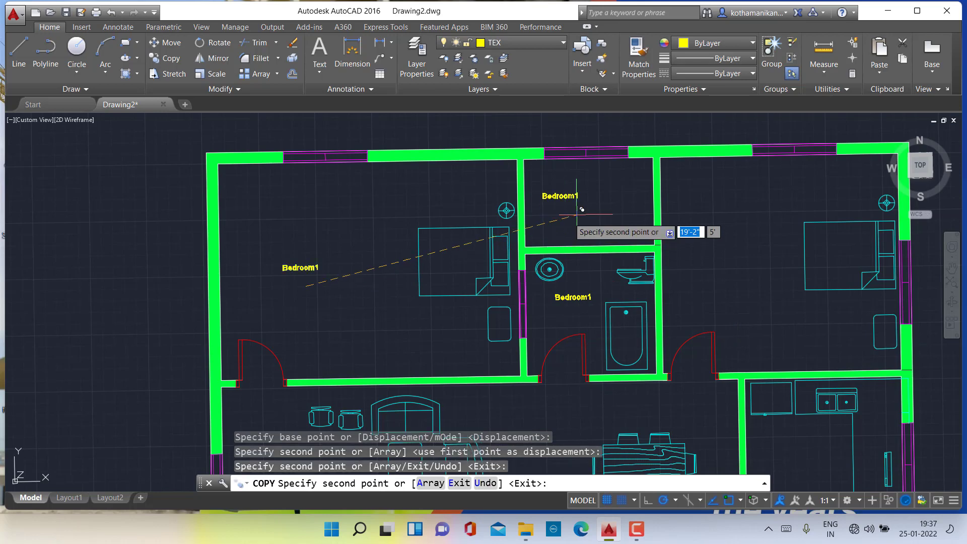
left_click(772, 245)
- Place further copies of the label near the dining table, in the kitchen and in the living area, and end the copying
scroll(782, 312, "down", 5)
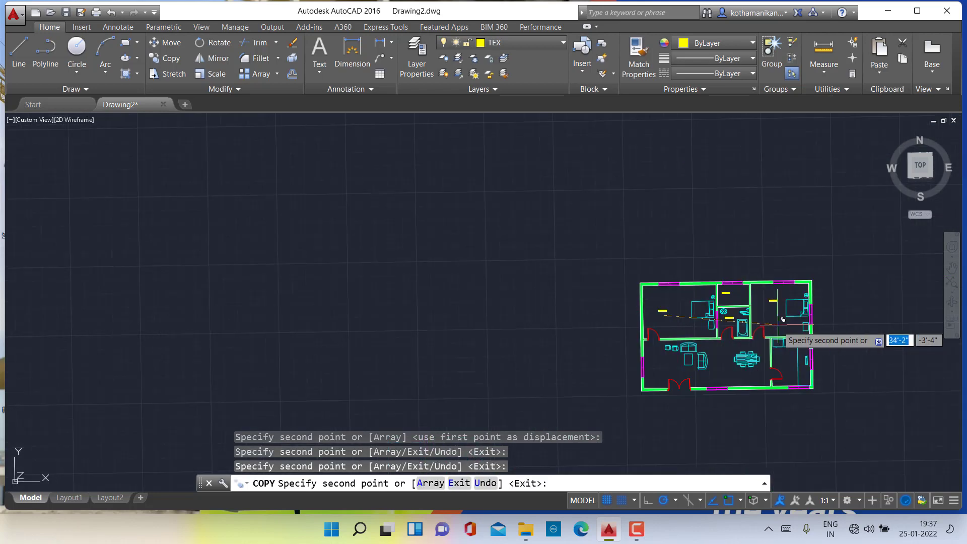
left_click(755, 376)
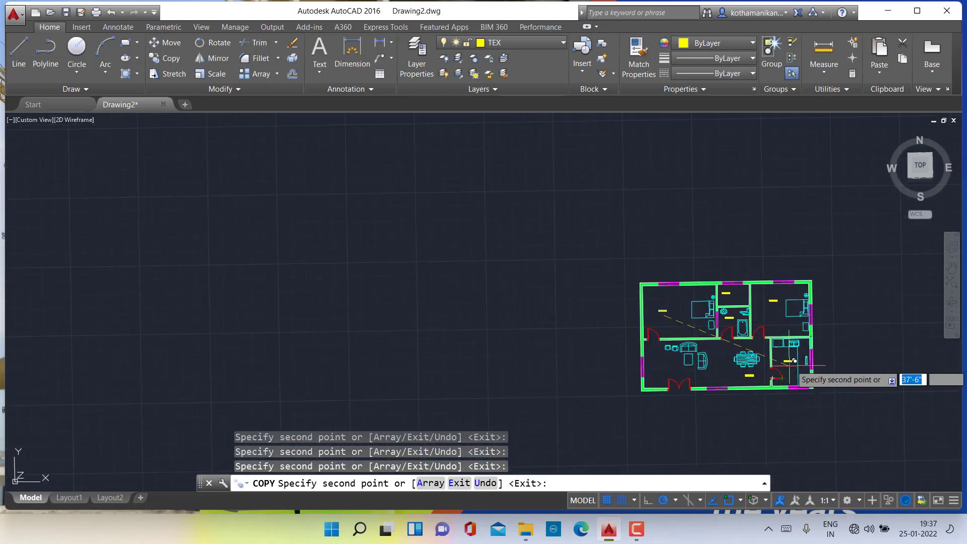
left_click(795, 361)
left_click(670, 365)
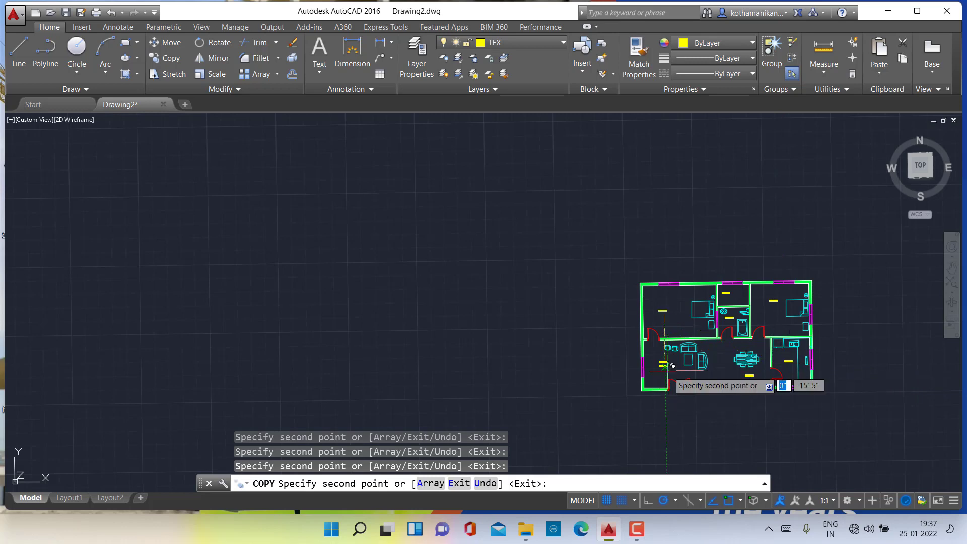
key("Escape")
key("Escape")
key("Escape")
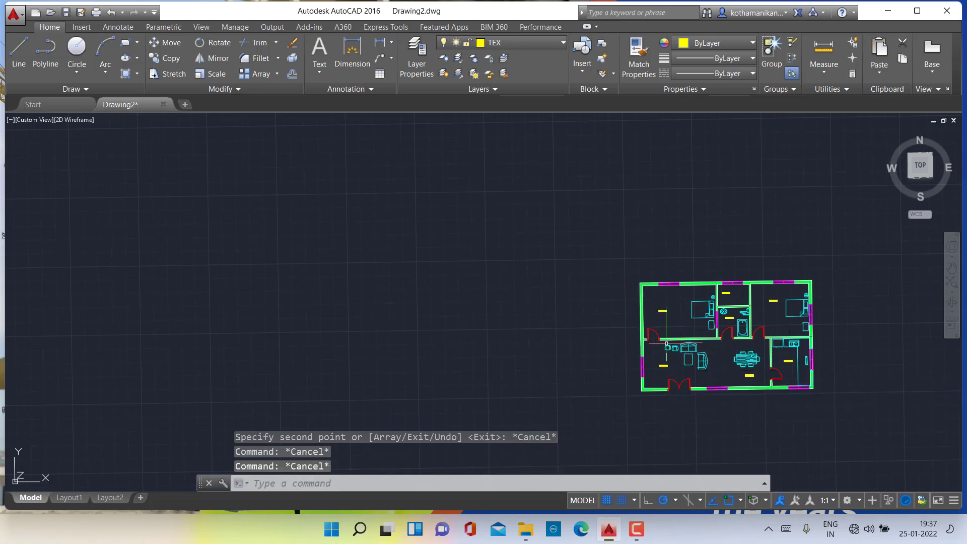
- Open the copied label in the bathroom for editing and clear its existing text
middle_click_drag(595, 351, 188, 329)
scroll(242, 322, "up", 4)
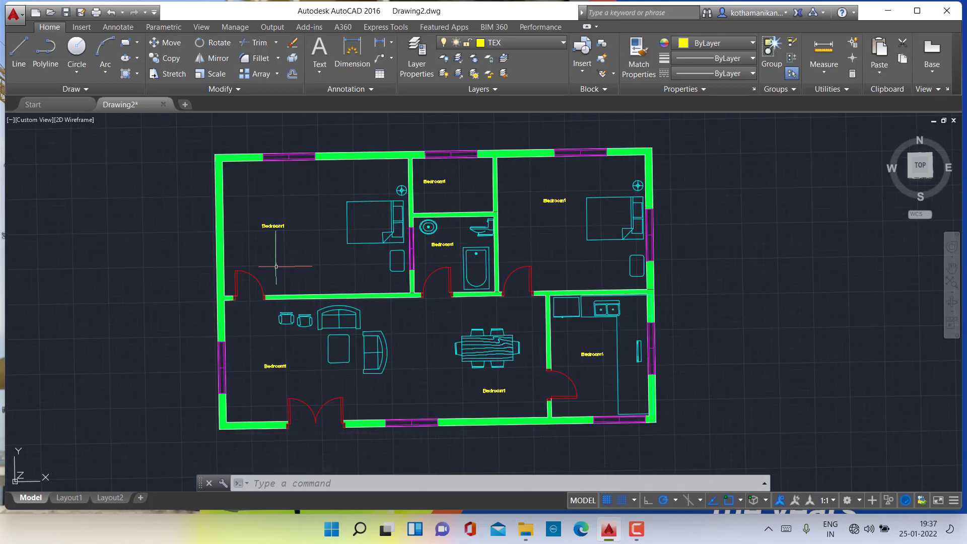
left_click(440, 245)
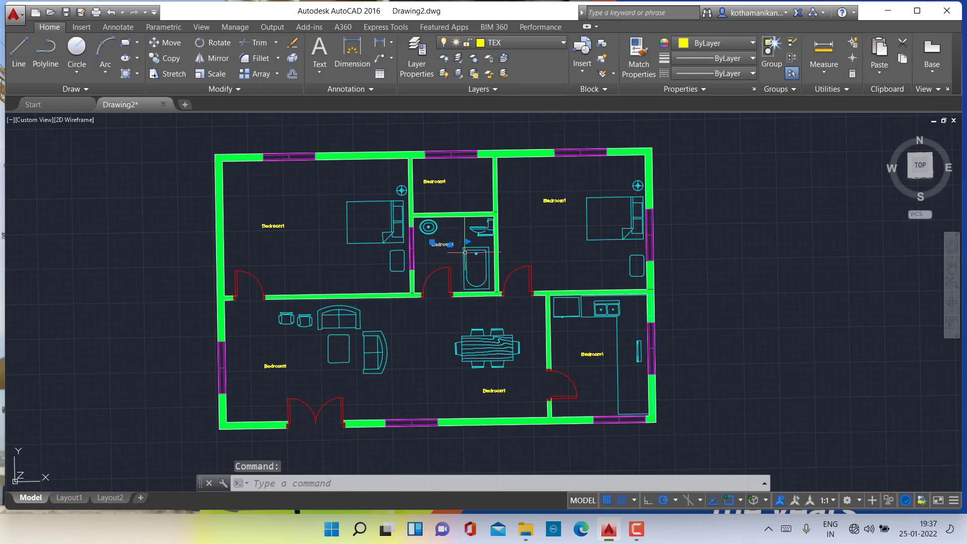
double_click(440, 245)
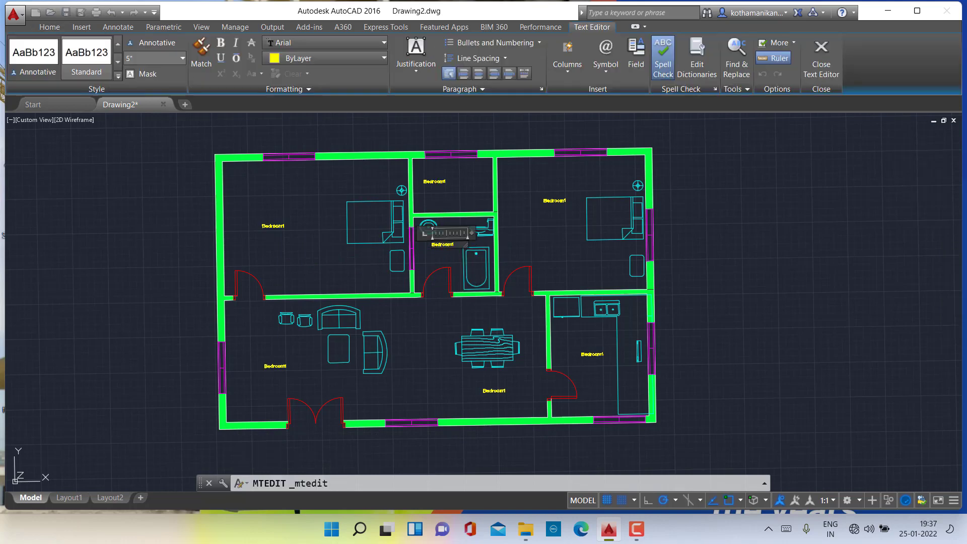
scroll(456, 240, "up", 5)
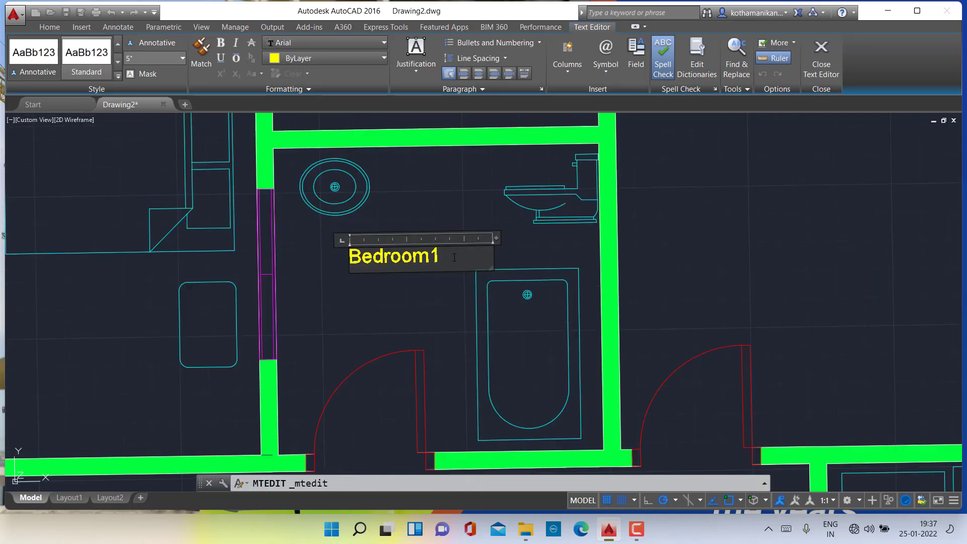
key("BackSpace")
key("BackSpace")
key("BackSpace")
key("BackSpace")
key("BackSpace")
key("BackSpace")
key("BackSpace")
key("BackSpace")
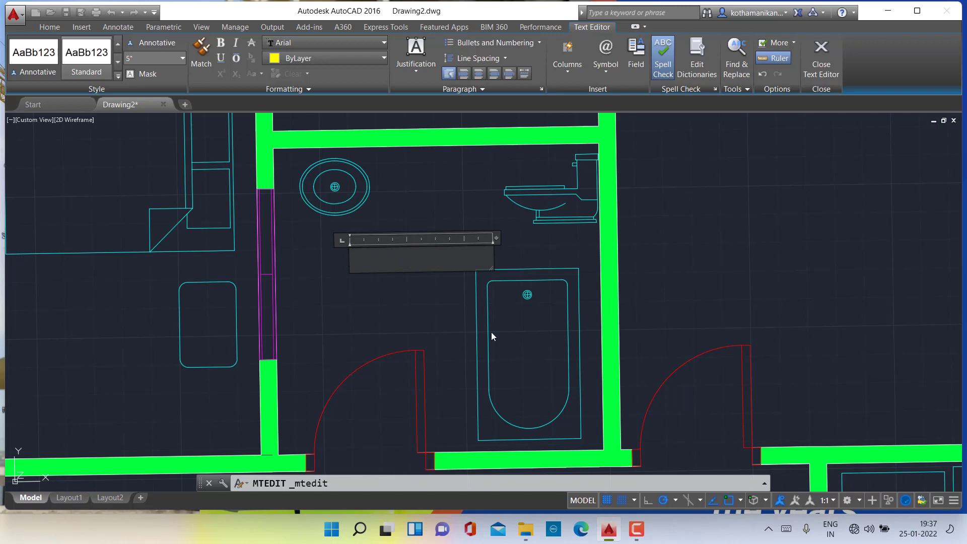
- Enter "toilet" as the bathroom label's text and finish editing
left_click(636, 529)
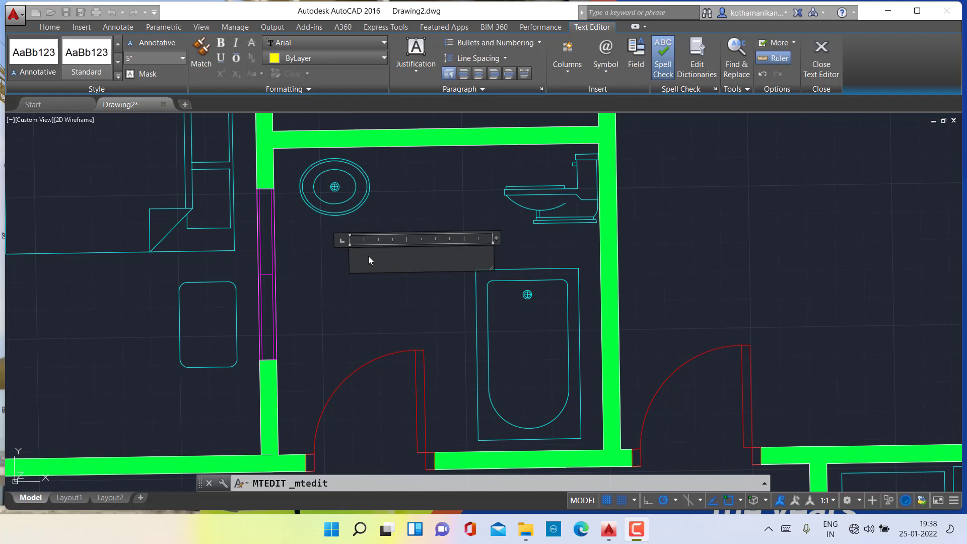
type("t")
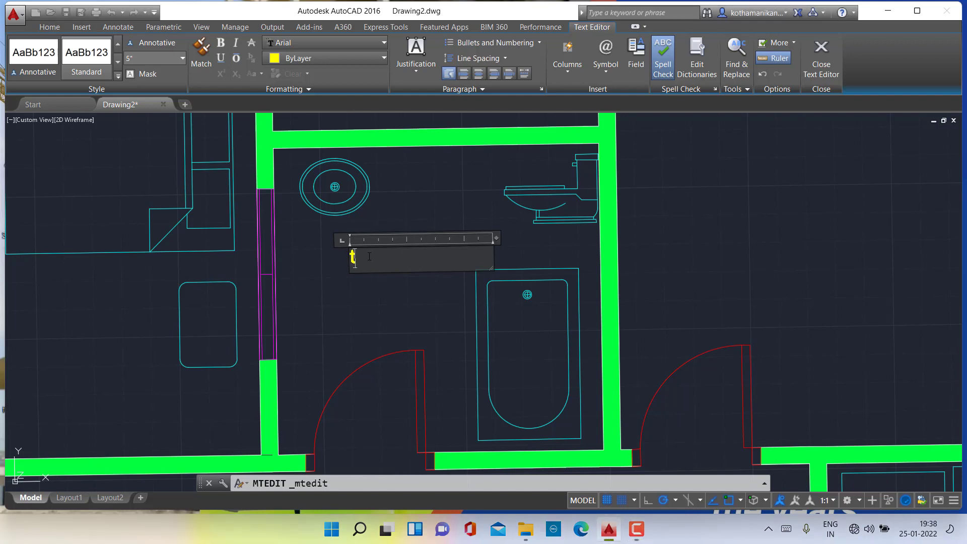
type("oilet")
key("Return")
left_click(794, 177)
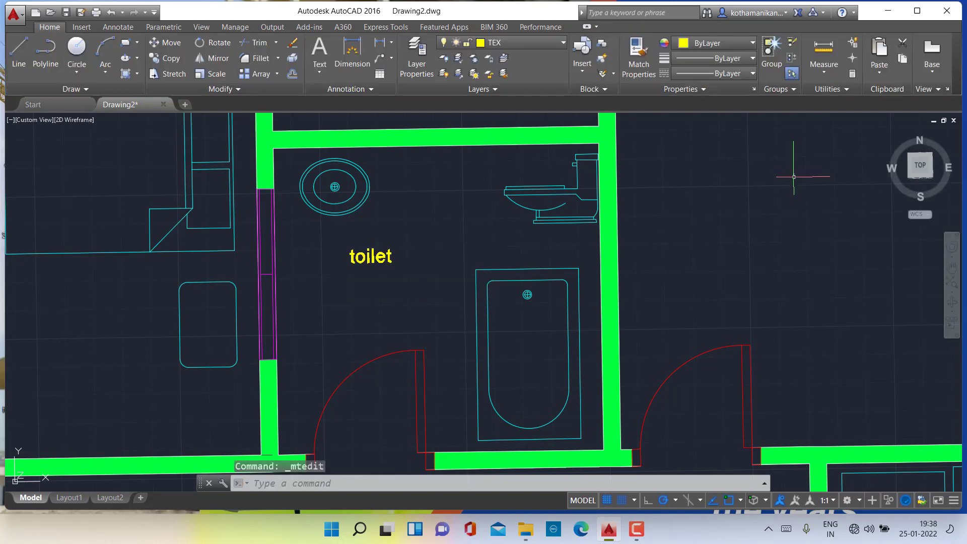
- Change the northeast bedroom's label to "Bedroom 2" and finish editing
scroll(637, 263, "down", 2)
scroll(497, 313, "up", 3)
scroll(443, 302, "down", 5)
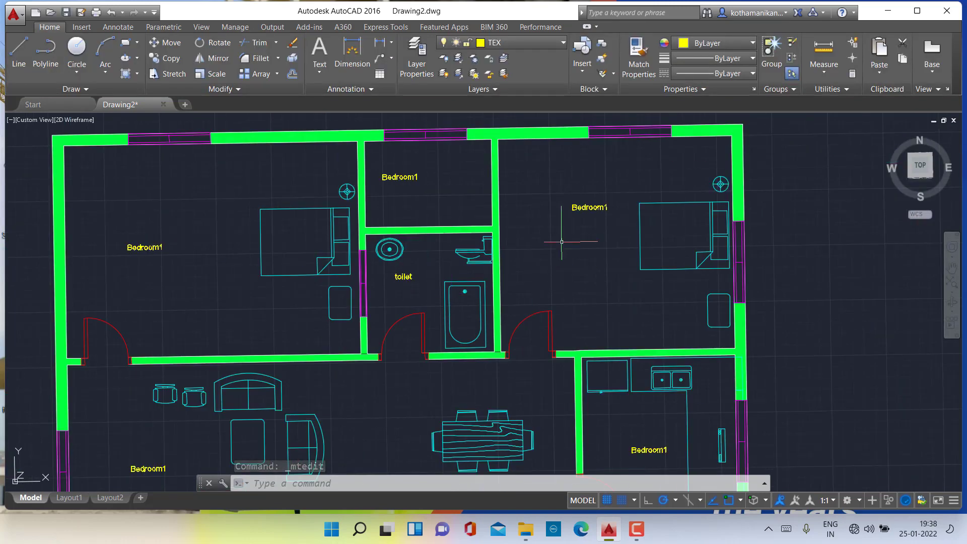
scroll(580, 207, "up", 4)
double_click(580, 207)
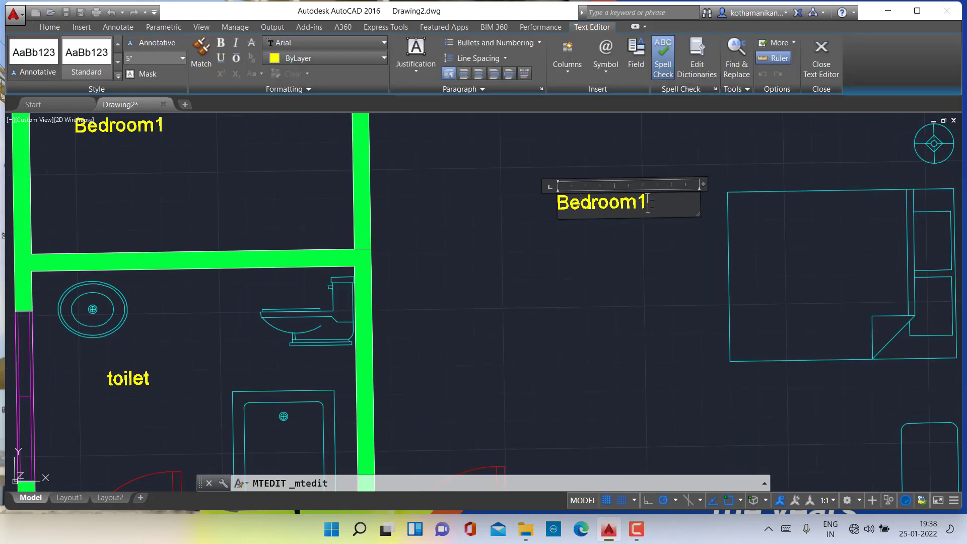
key("BackSpace")
type("2")
scroll(579, 306, "down", 4)
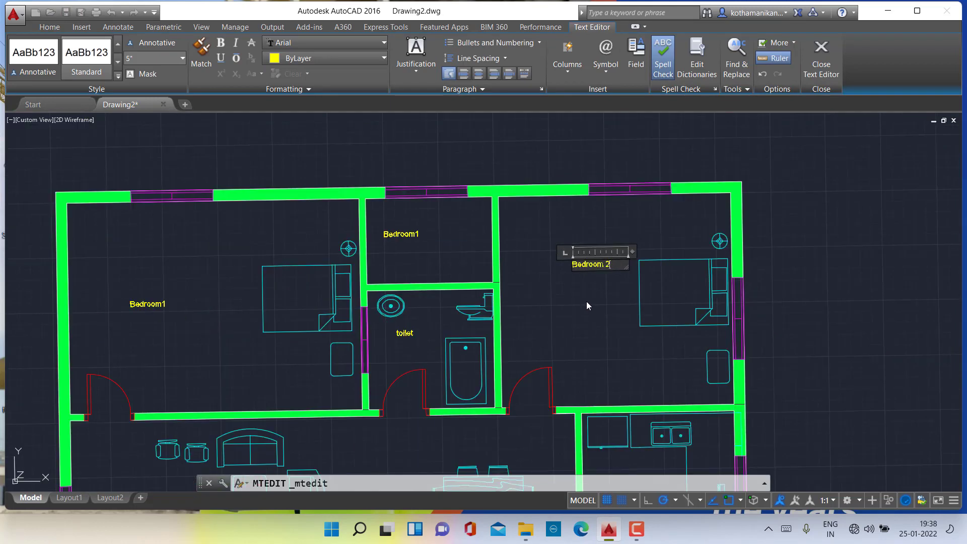
left_click(409, 237)
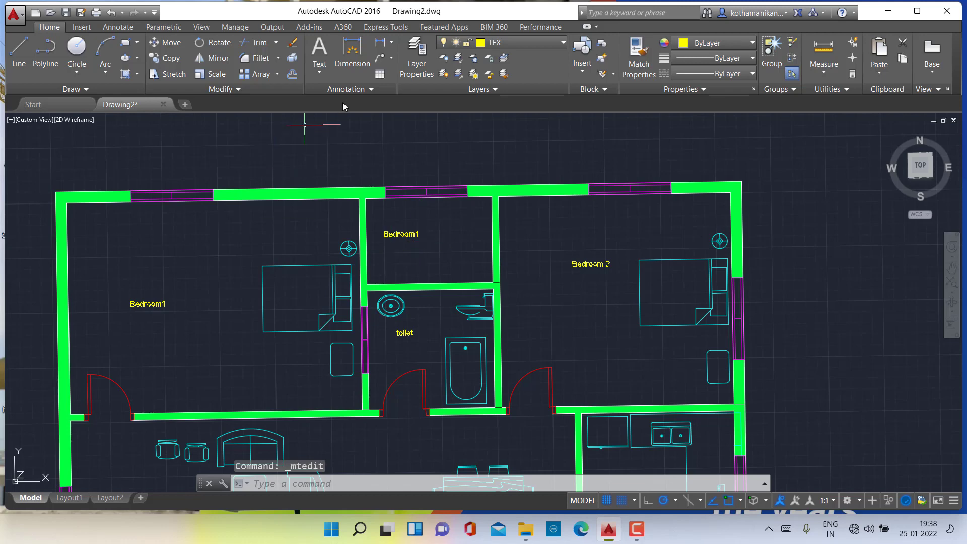
- Open the label in the small room north of the toilet for editing and clear its text
left_click(384, 235)
double_click(394, 235)
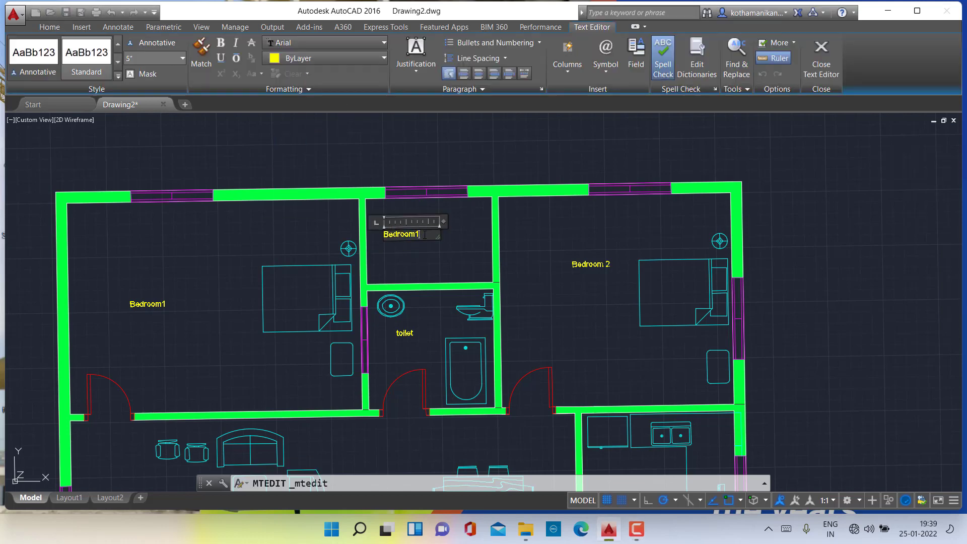
key("BackSpace")
key("BackSpace")
key("BackSpace")
key("BackSpace")
key("BackSpace")
key("BackSpace")
key("BackSpace")
key("BackSpace")
- Enter "air vent" as the small room's label text and finish editing
type("a")
key("BackSpace")
type("ir")
type(" v")
type("er")
type("t")
left_click(786, 235)
- Replace the text of the label in the kitchen with "kitchen" and finish editing
scroll(680, 298, "down", 2)
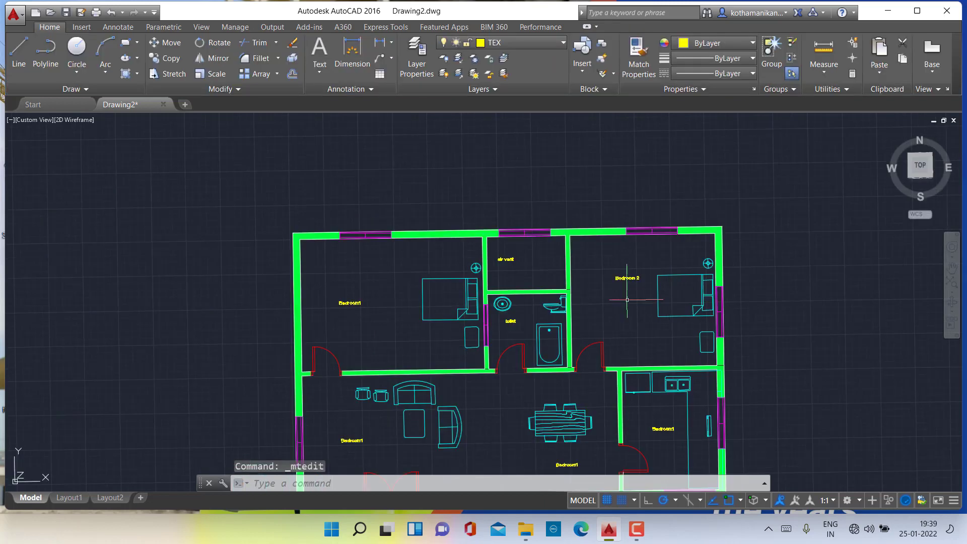
scroll(603, 345, "up", 1)
middle_click_drag(603, 342, 580, 298)
scroll(580, 299, "up", 2)
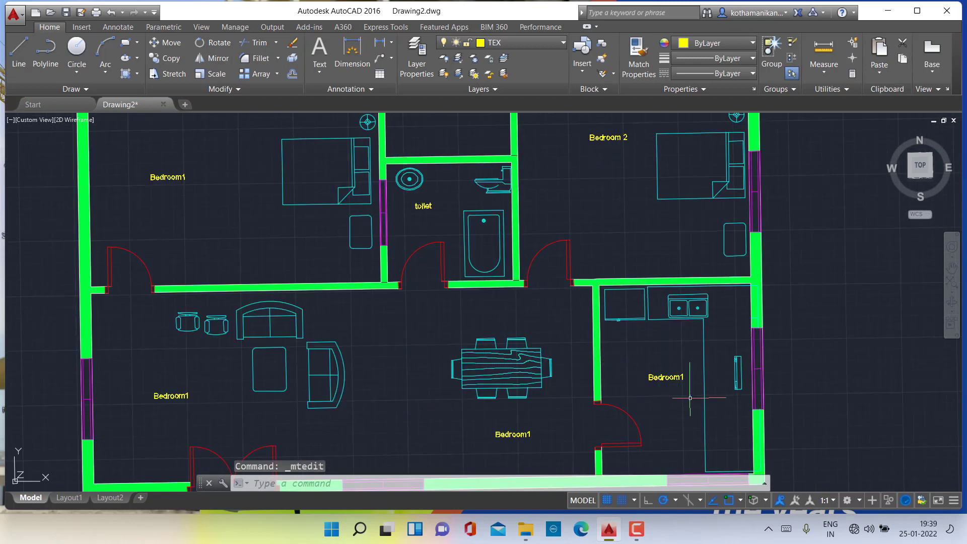
double_click(674, 381)
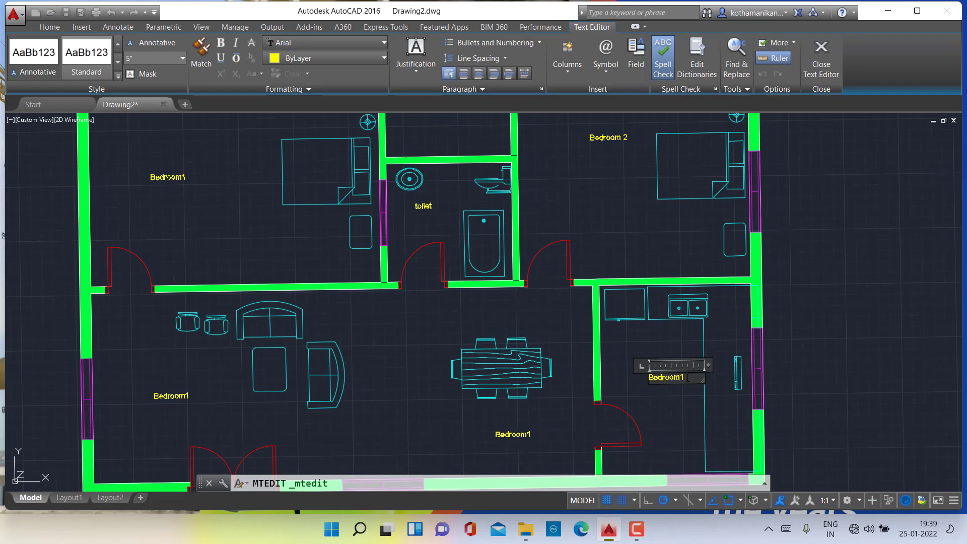
left_click_drag(688, 378, 650, 378)
key("BackSpace")
type("chen")
left_click(864, 389)
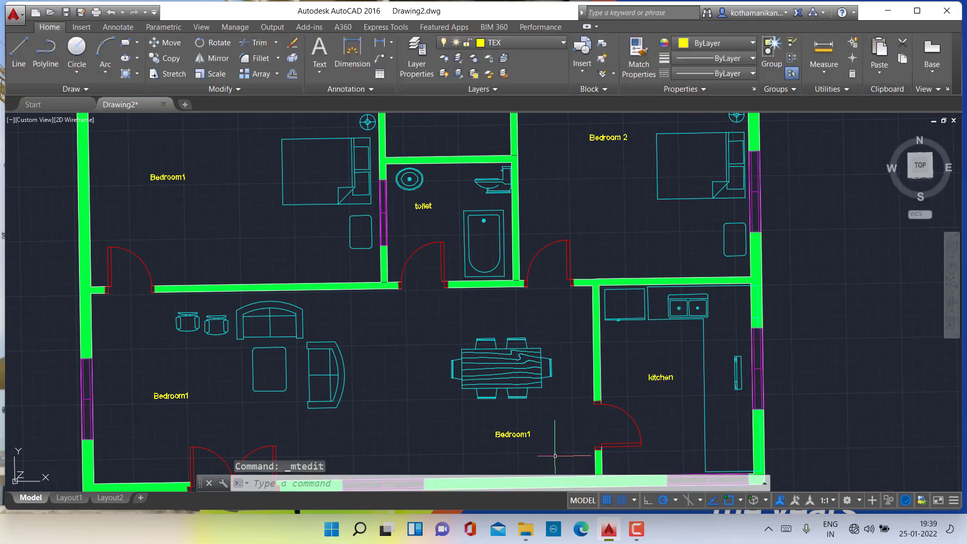
- Replace the text of the label south of the dining table with "dining hall" and finish editing
scroll(554, 456, "down", 2)
scroll(502, 443, "up", 6)
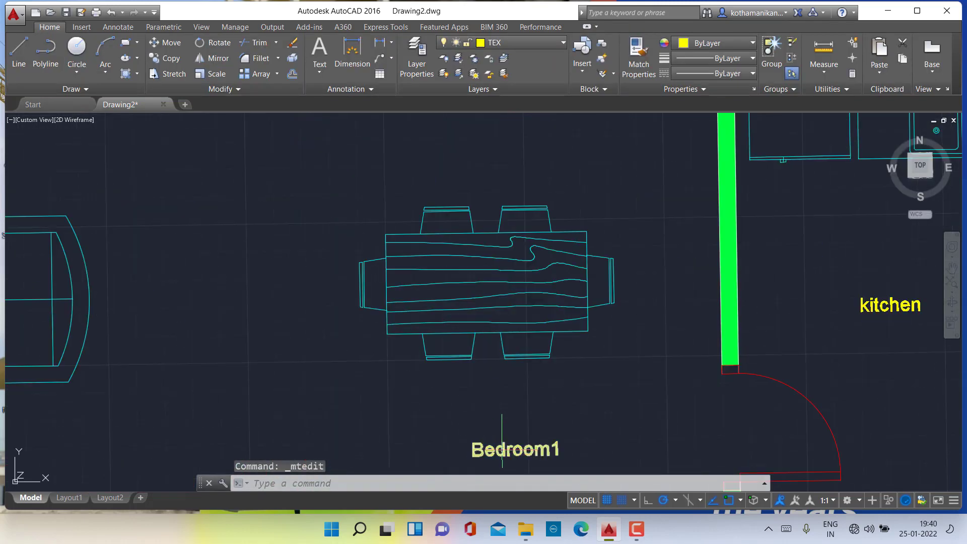
middle_click_drag(511, 397, 518, 293)
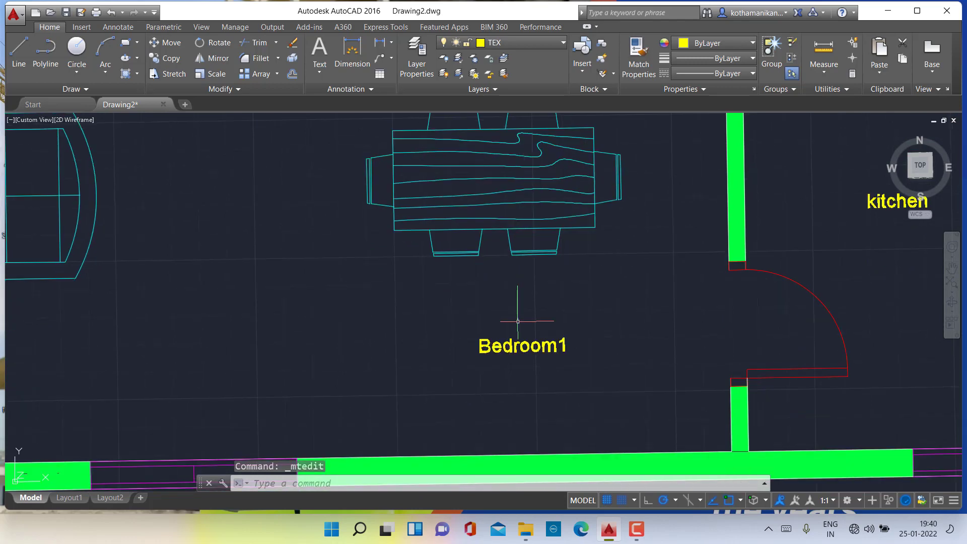
double_click(516, 347)
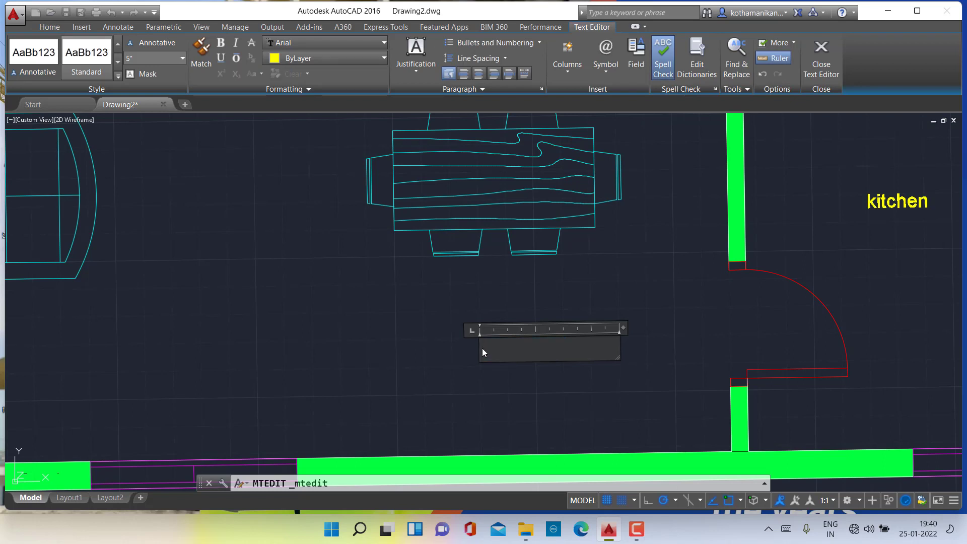
type("dining hall")
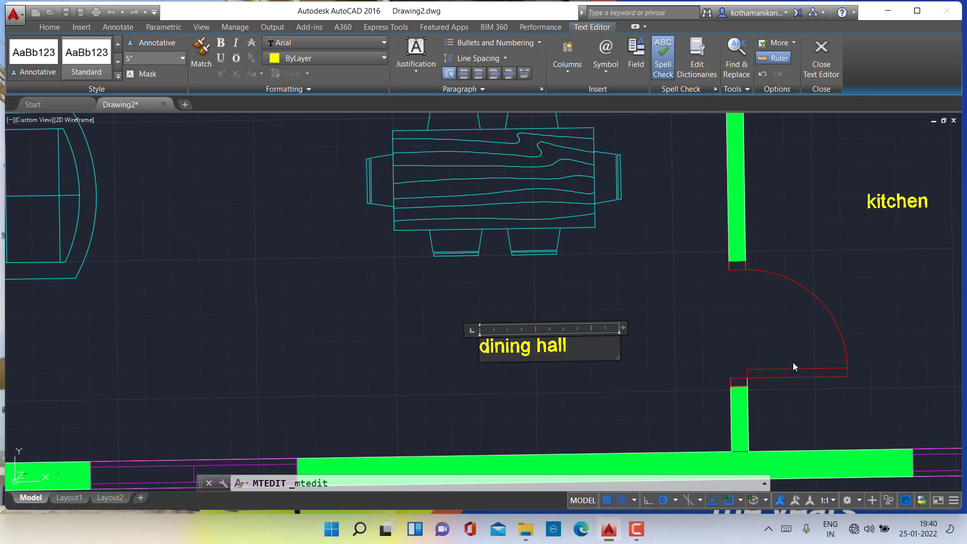
scroll(795, 366, "down", 8)
left_click(889, 363)
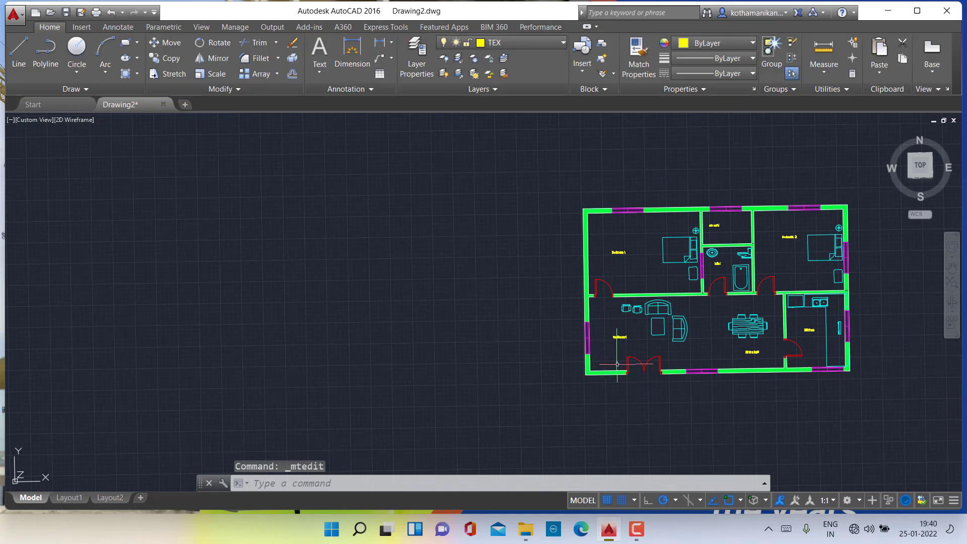
- Replace the text of the label in the living area with "hall" and finish editing
scroll(618, 357, "up", 6)
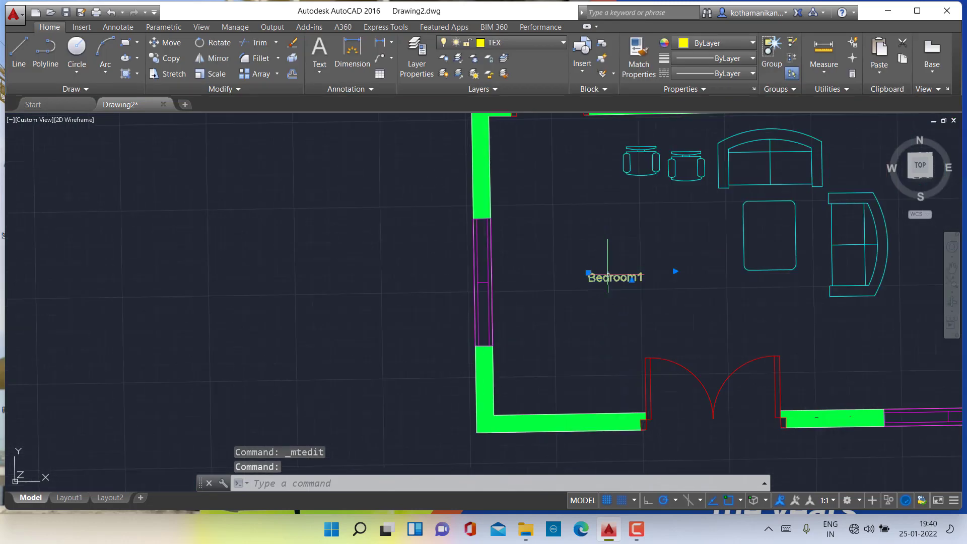
double_click(608, 281)
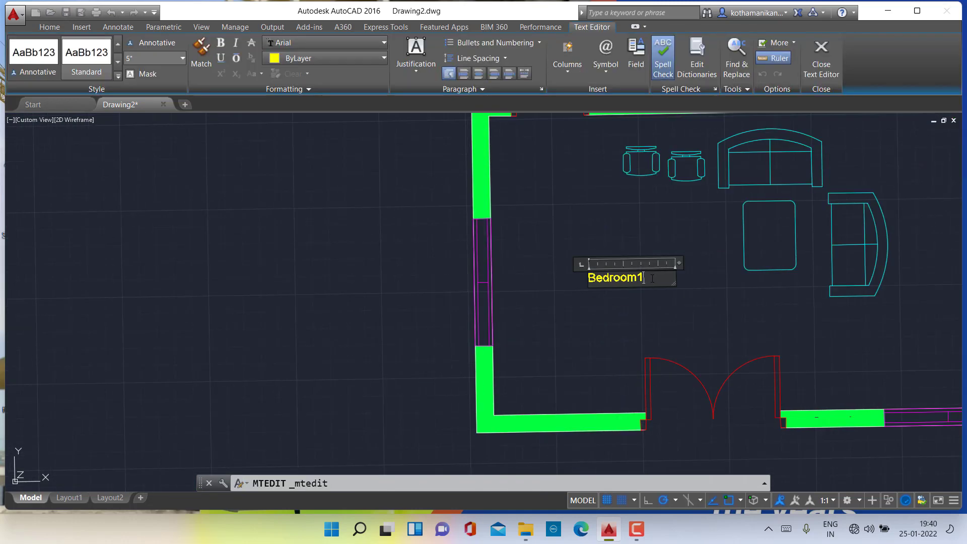
key("Delete")
type("hall")
left_click(380, 284)
scroll(573, 318, "down", 4)
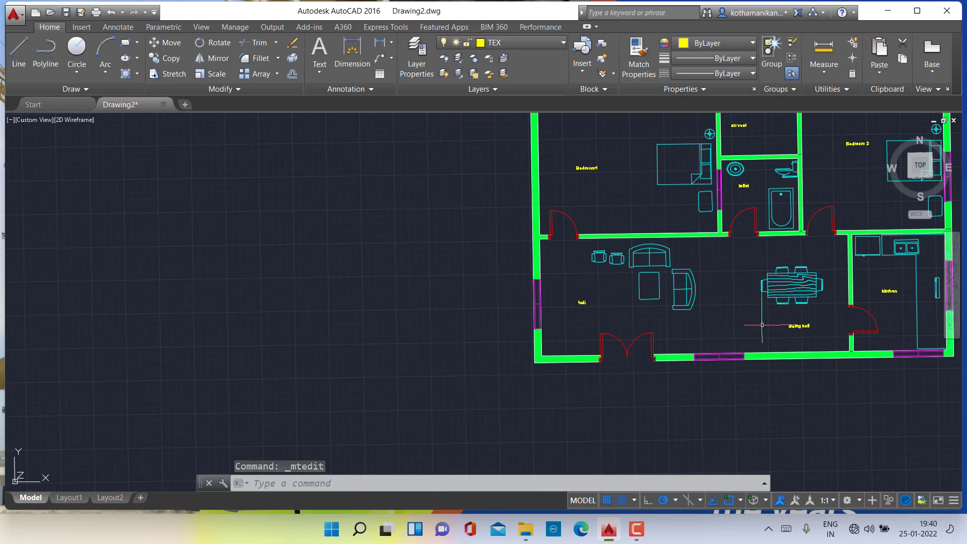
middle_click_drag(705, 313, 535, 349)
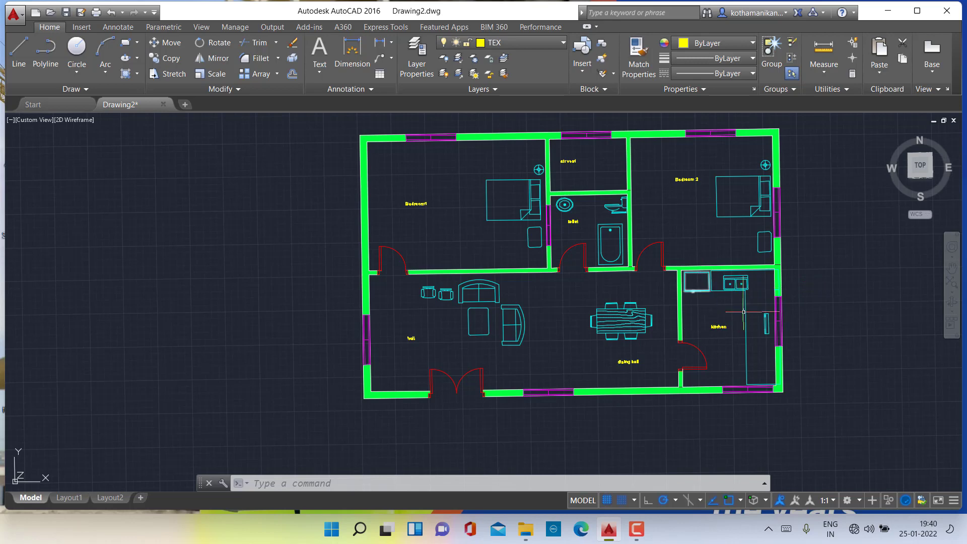
- Make DIM the current layer in place of TEX
scroll(604, 232, "up", 2)
scroll(489, 212, "down", 4)
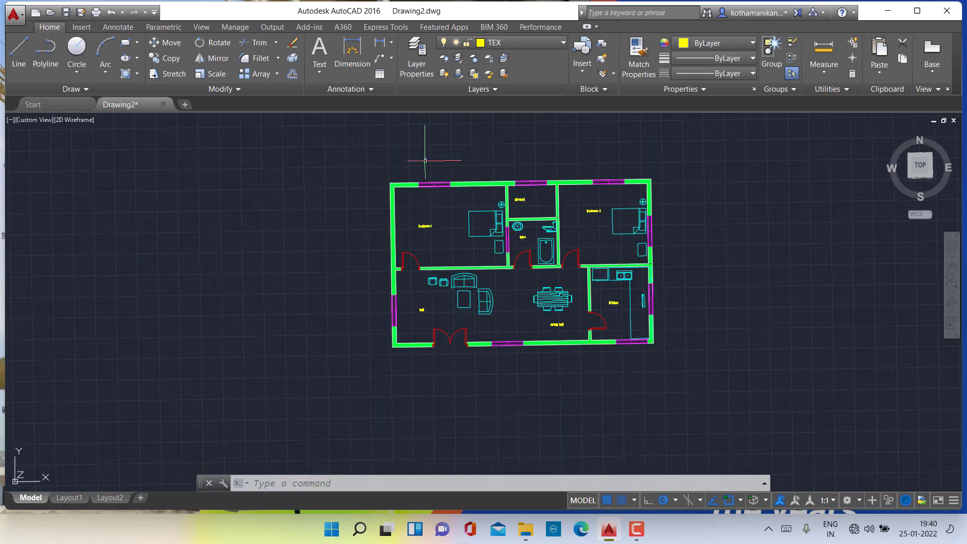
left_click(530, 39)
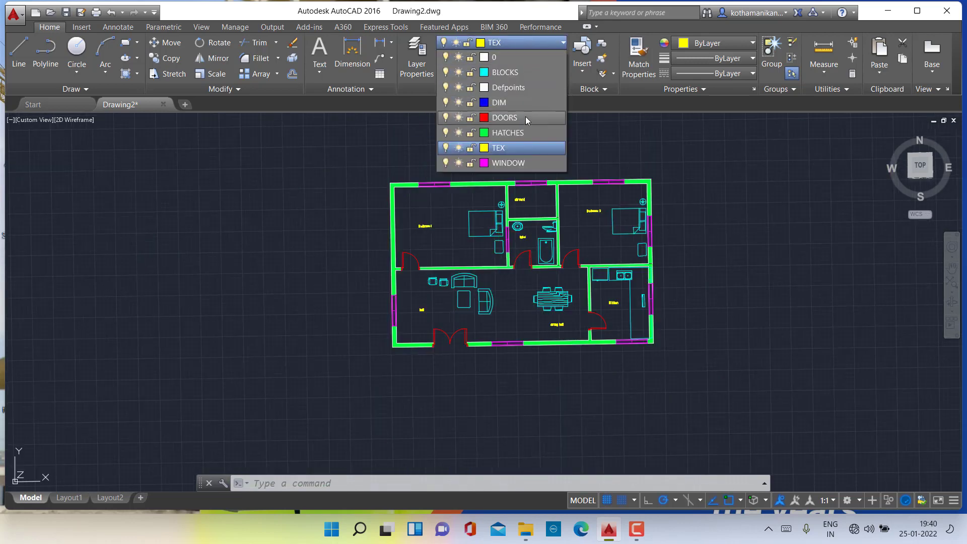
left_click(512, 102)
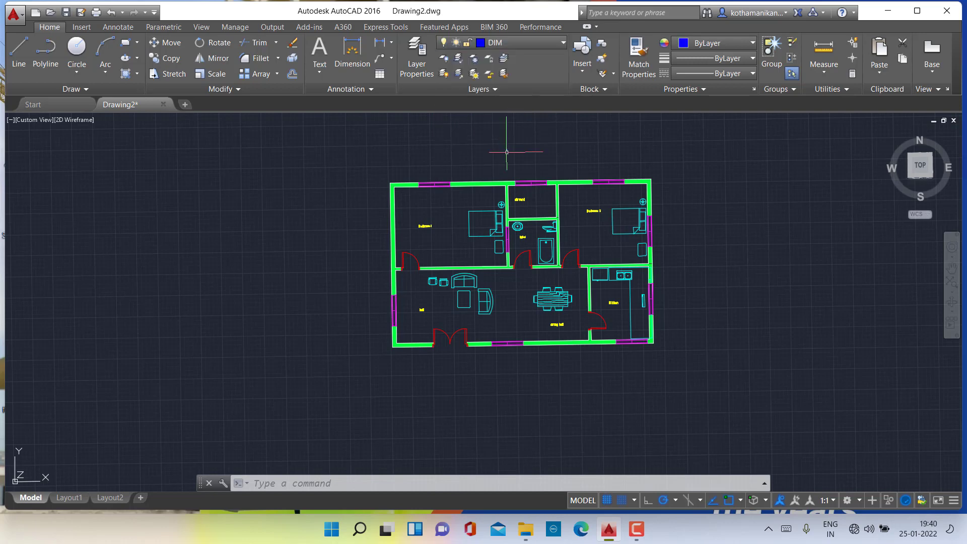
- Dimension Bedroom1's north wall from the house's outer northwest corner to the air vent partition, placing the dimension line above the wall
left_click(351, 46)
scroll(379, 211, "up", 5)
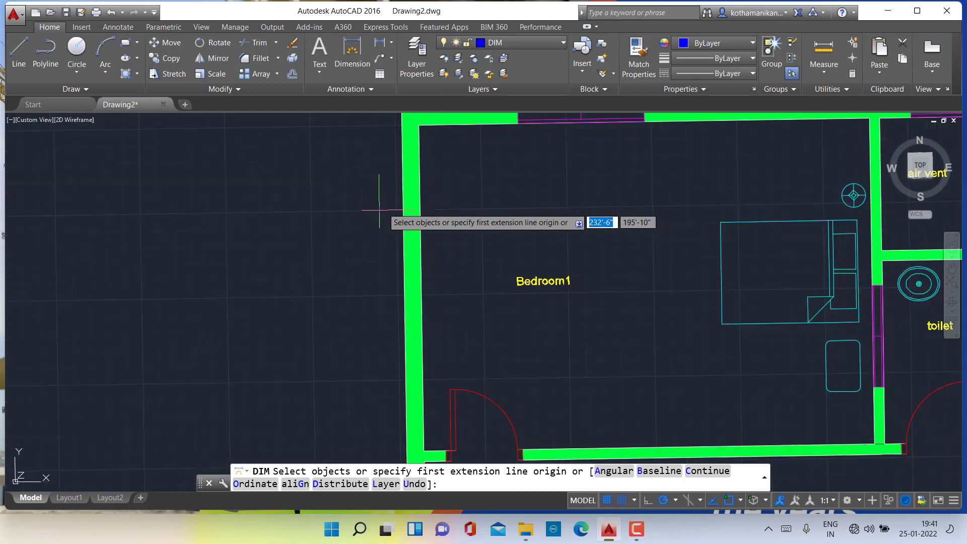
mouse_move(380, 211)
middle_mouse_down()
mouse_move(397, 248)
mouse_move(422, 387)
middle_mouse_up()
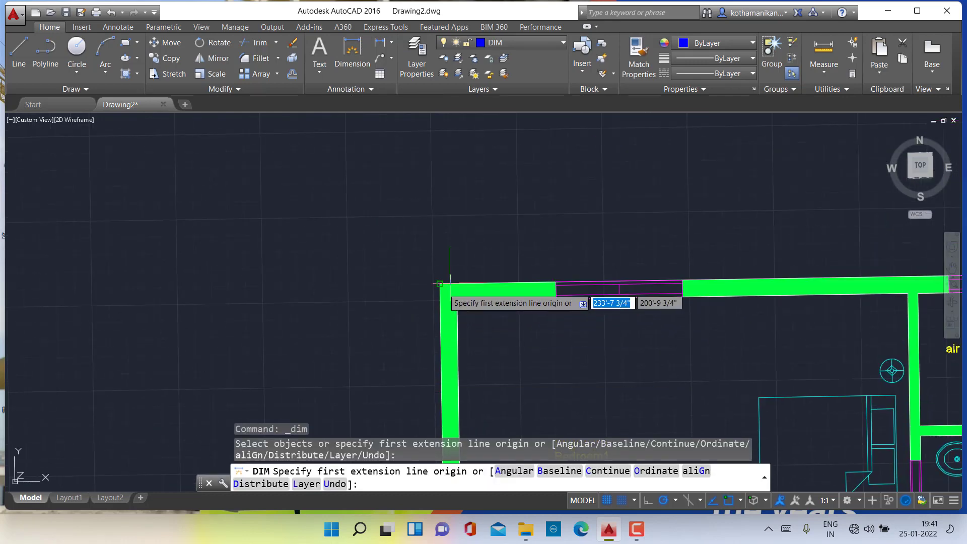
left_click(440, 283)
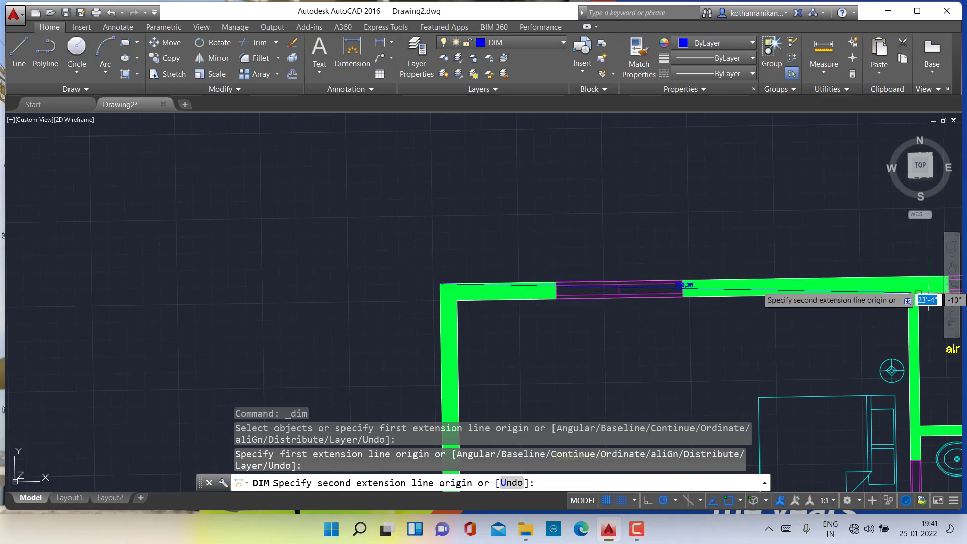
scroll(910, 276, "up", 2)
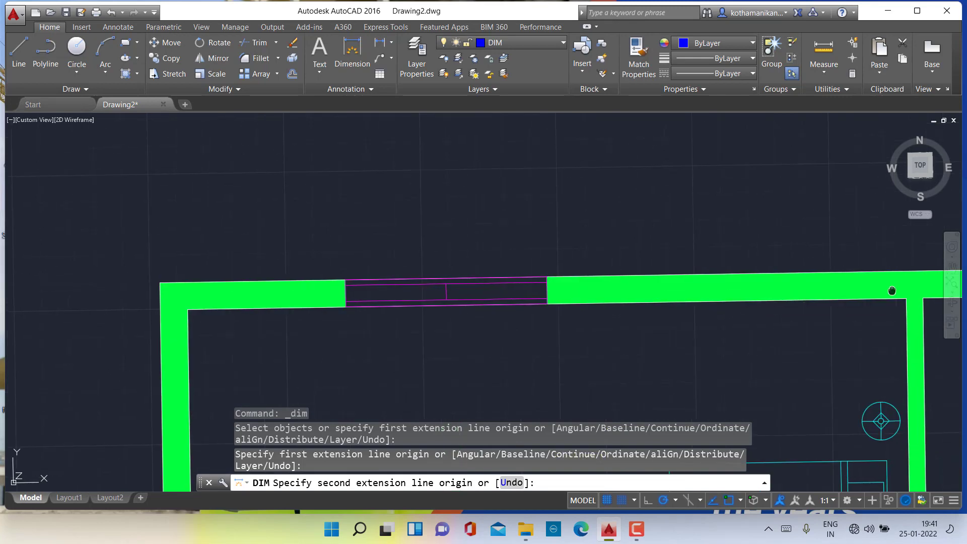
middle_click_drag(910, 277, 769, 281)
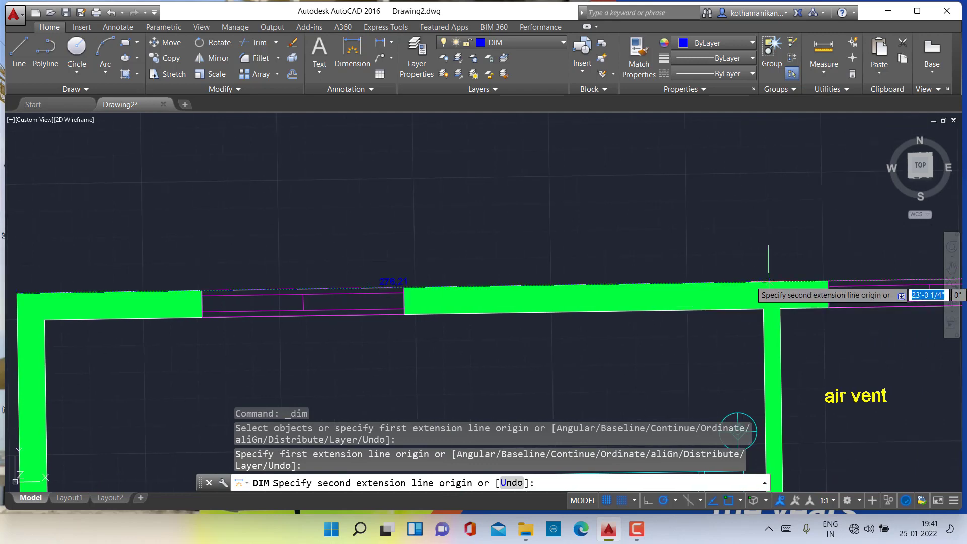
scroll(741, 281, "up", 2)
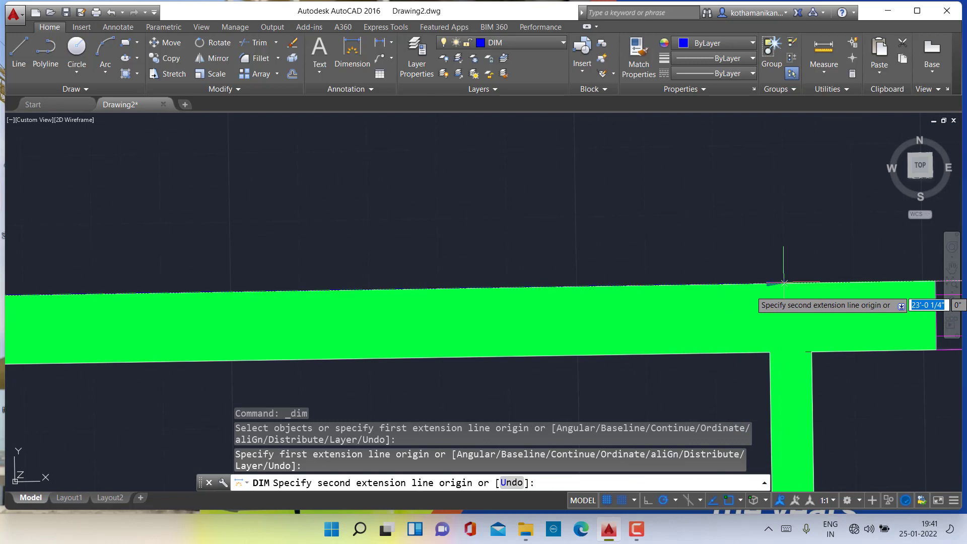
left_click(784, 282)
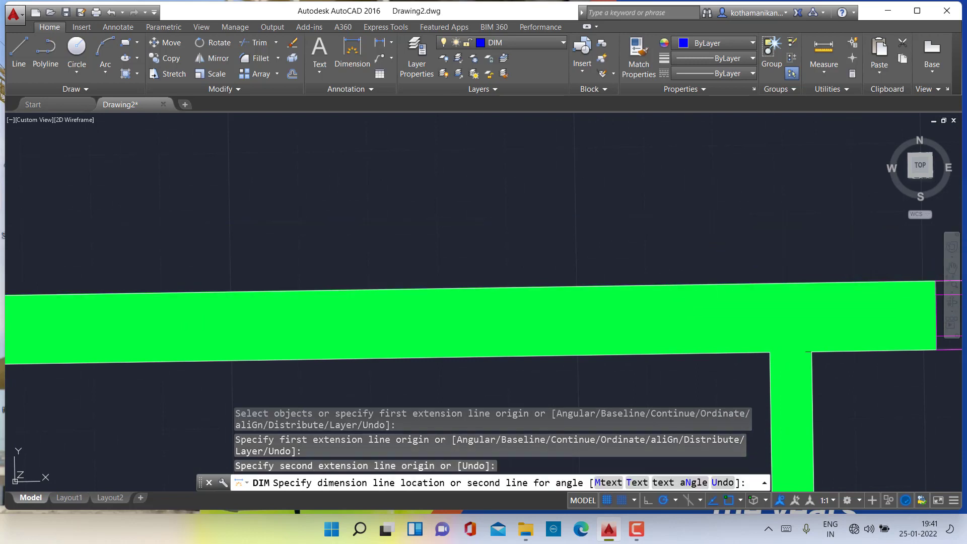
left_click(745, 214)
scroll(736, 212, "down", 4)
key("Return")
left_click(348, 221)
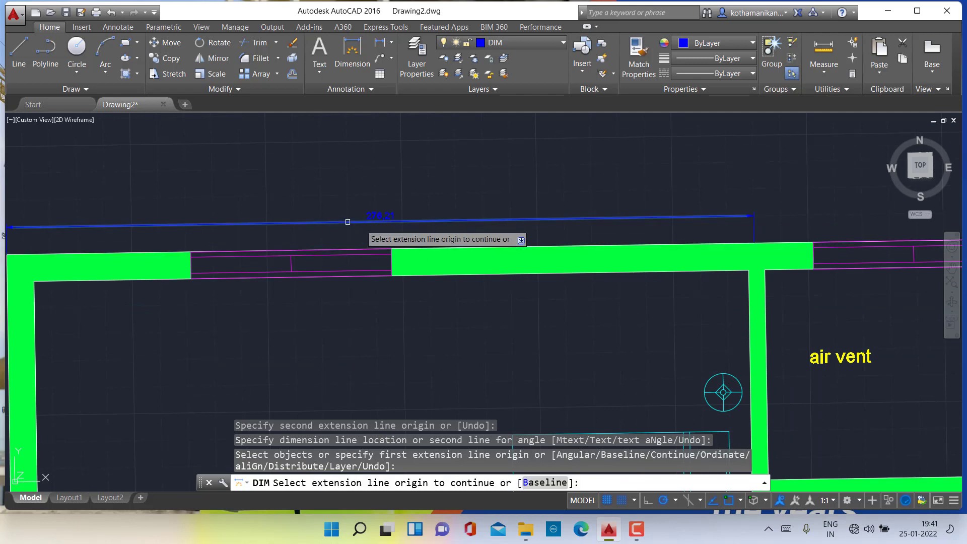
key("Return")
scroll(374, 221, "down", 2)
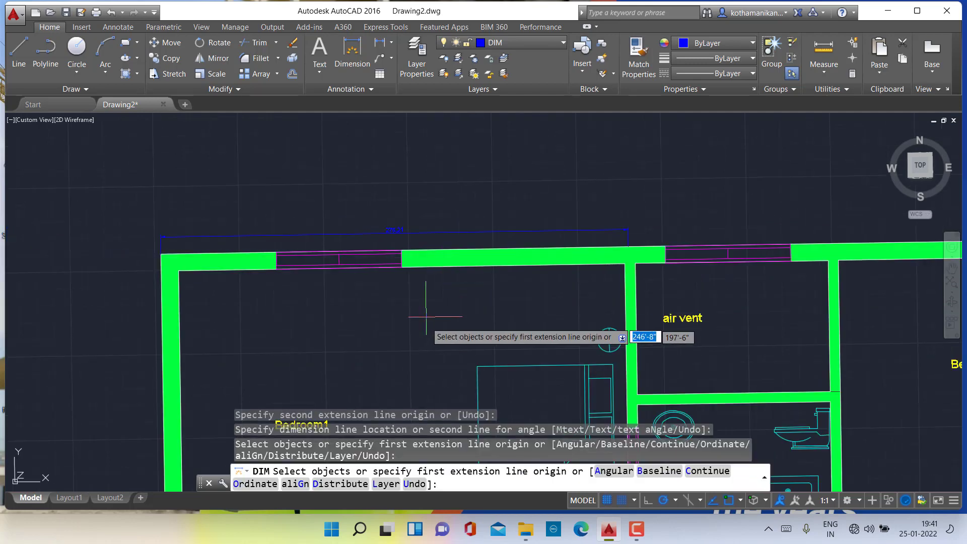
- Add a short horizontal dimension across the west wall's thickness at Bedroom1's northwest corner
mouse_move(432, 324)
middle_mouse_down()
mouse_move(521, 246)
mouse_move(657, 251)
mouse_move(669, 243)
middle_mouse_up()
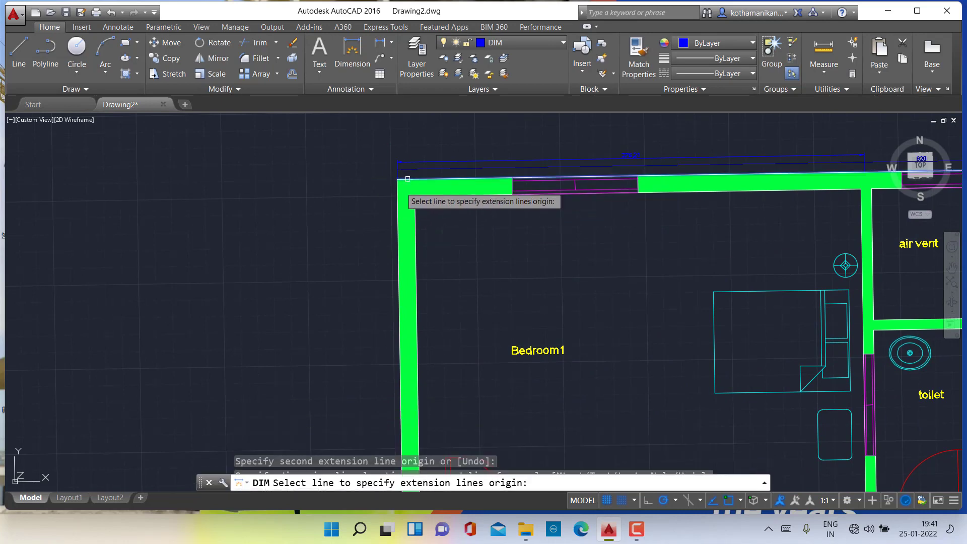
scroll(403, 187, "up", 5)
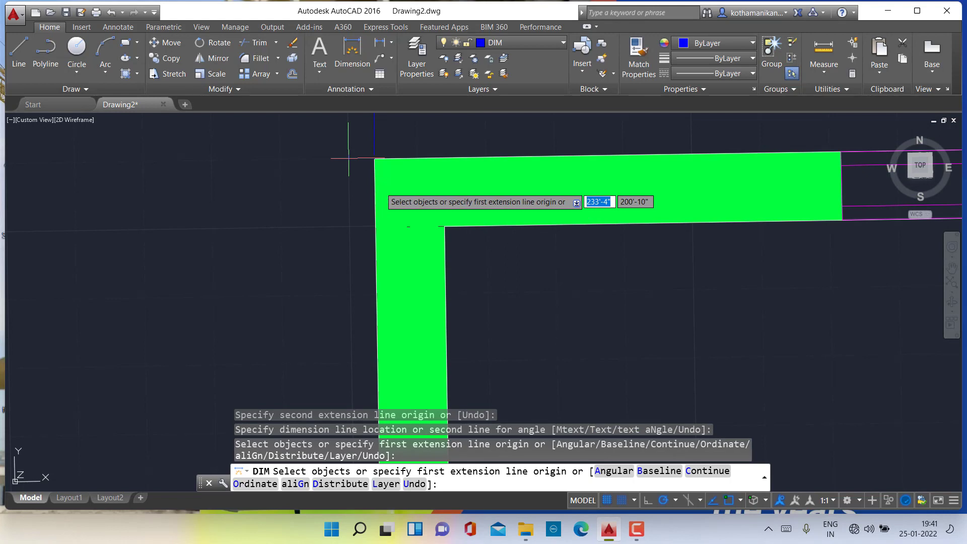
left_click(418, 225)
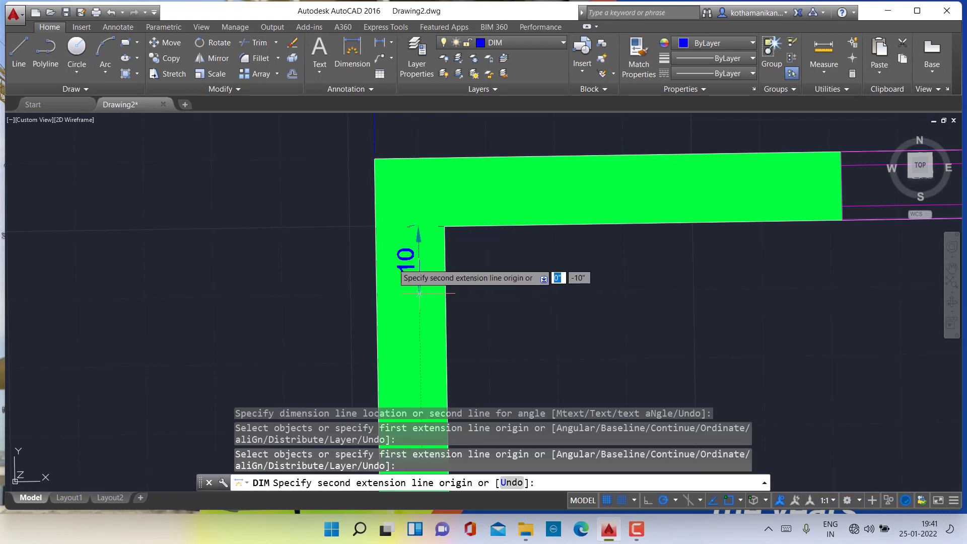
left_click(350, 228)
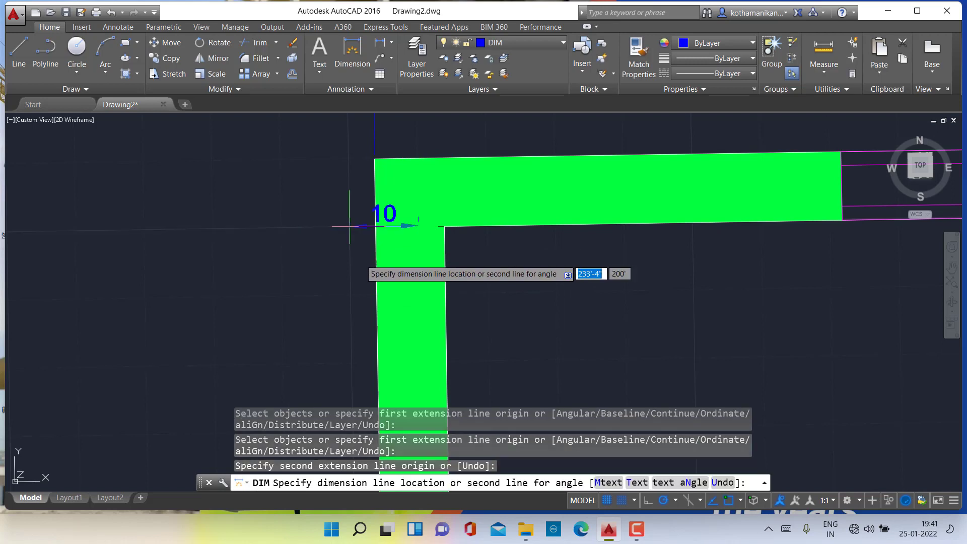
scroll(418, 293, "down", 2)
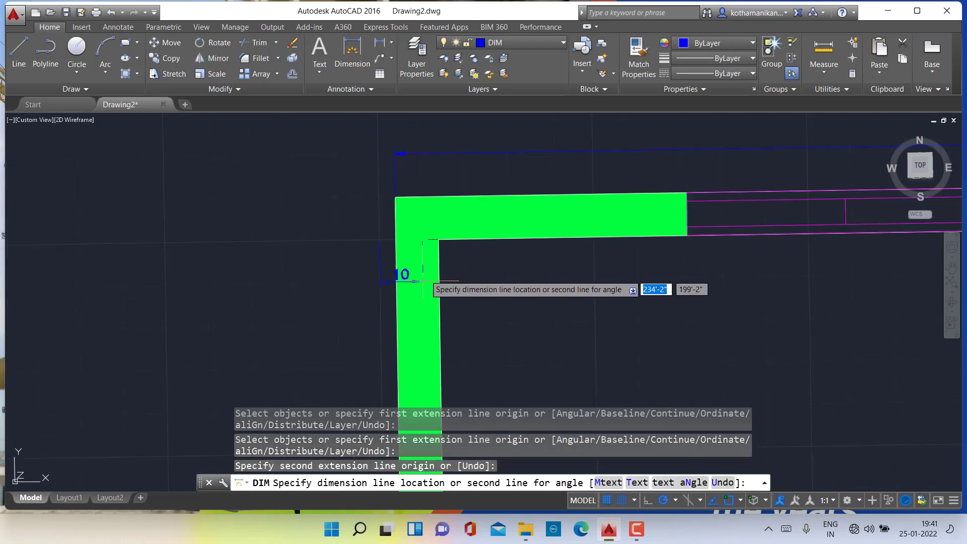
scroll(403, 282, "down", 2)
middle_click_drag(384, 294, 394, 254)
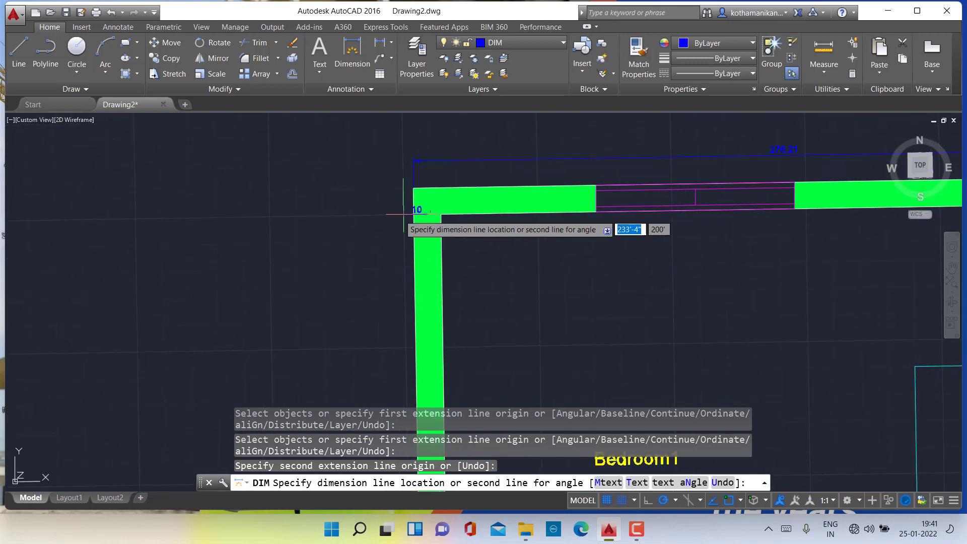
left_click(385, 204)
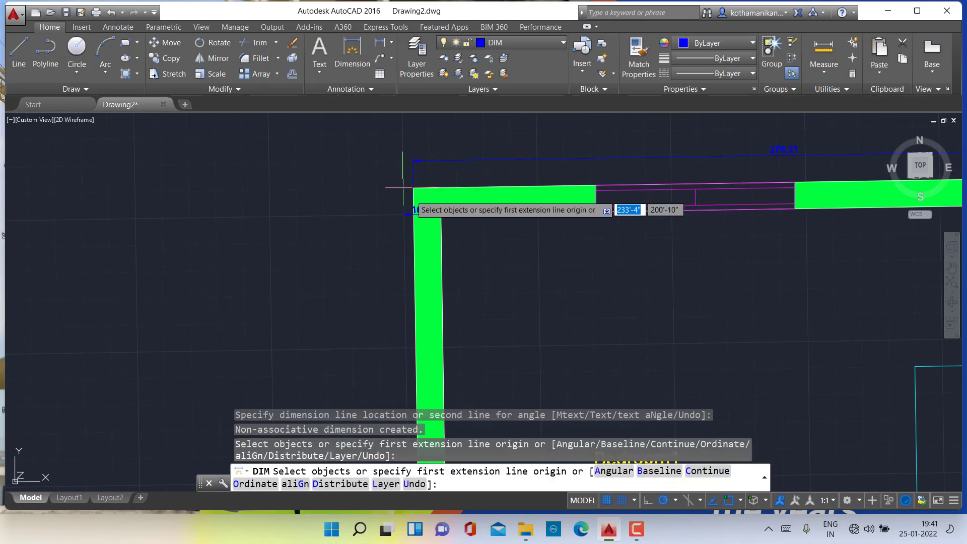
- Dimension Bedroom1's west side from the northwest corner down to the hall partition, placing the dimension line outside the wall
scroll(413, 194, "up", 6)
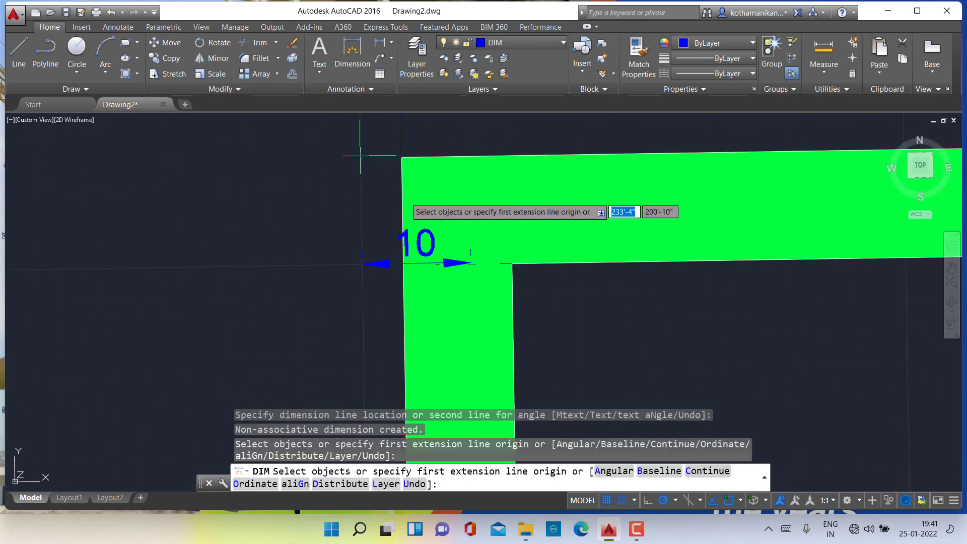
left_click(471, 263)
left_click(362, 264)
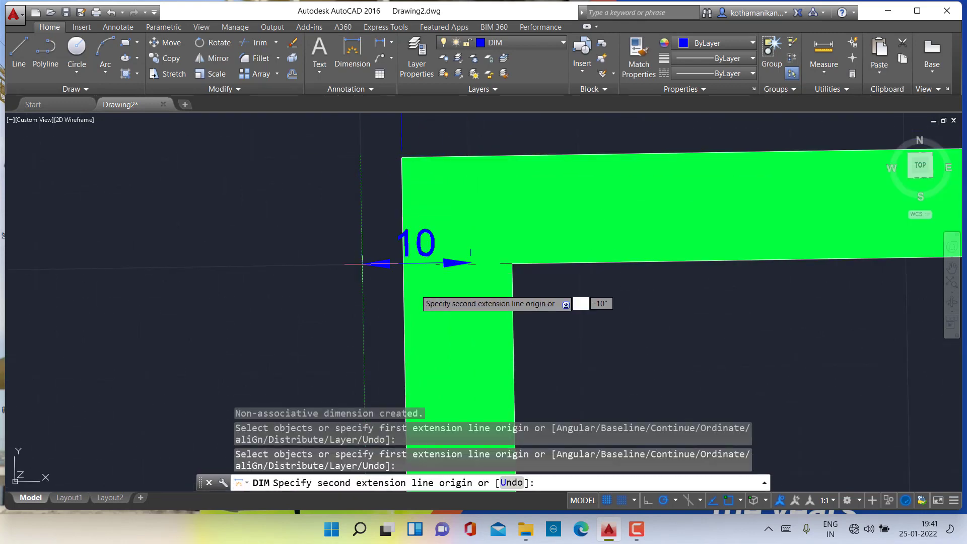
scroll(414, 319, "down", 6)
middle_click_drag(413, 321, 430, 208)
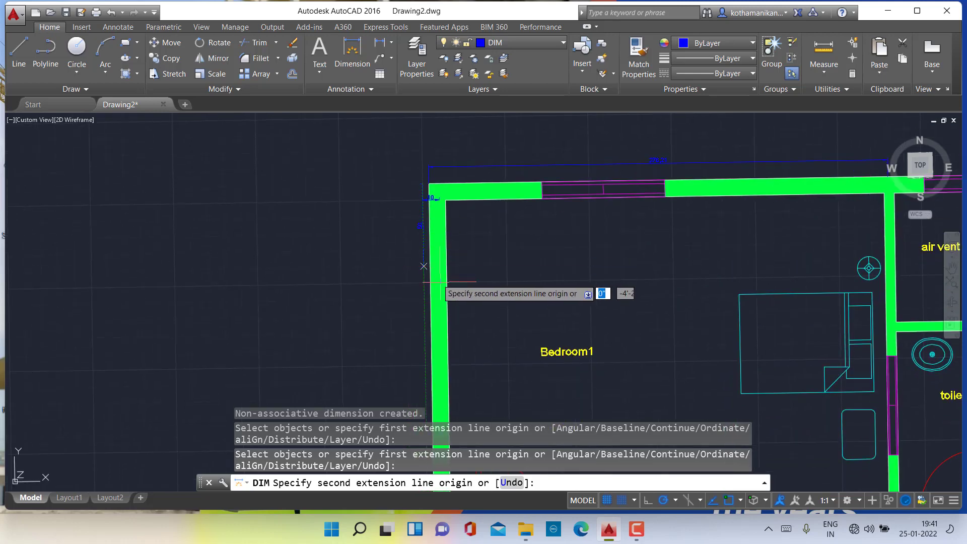
scroll(426, 303, "down", 6)
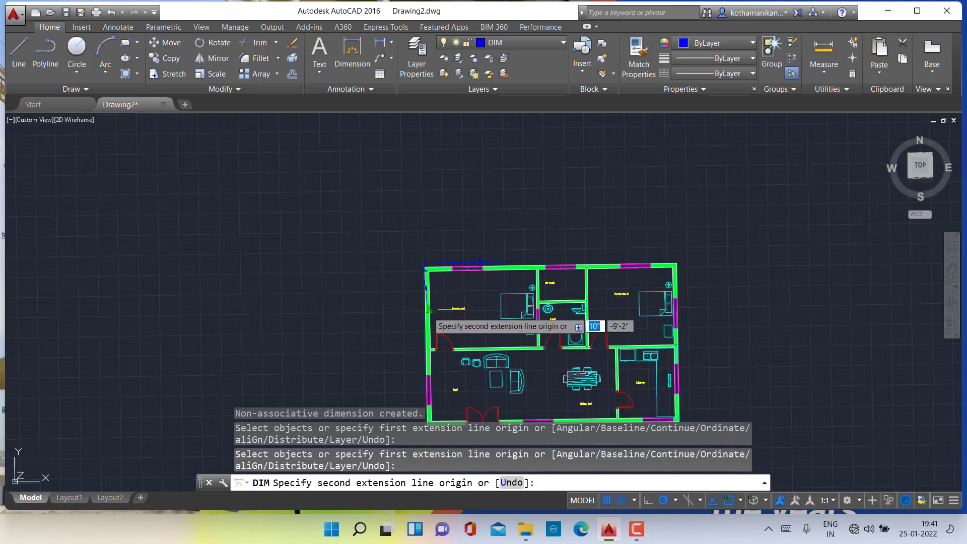
scroll(421, 345, "up", 6)
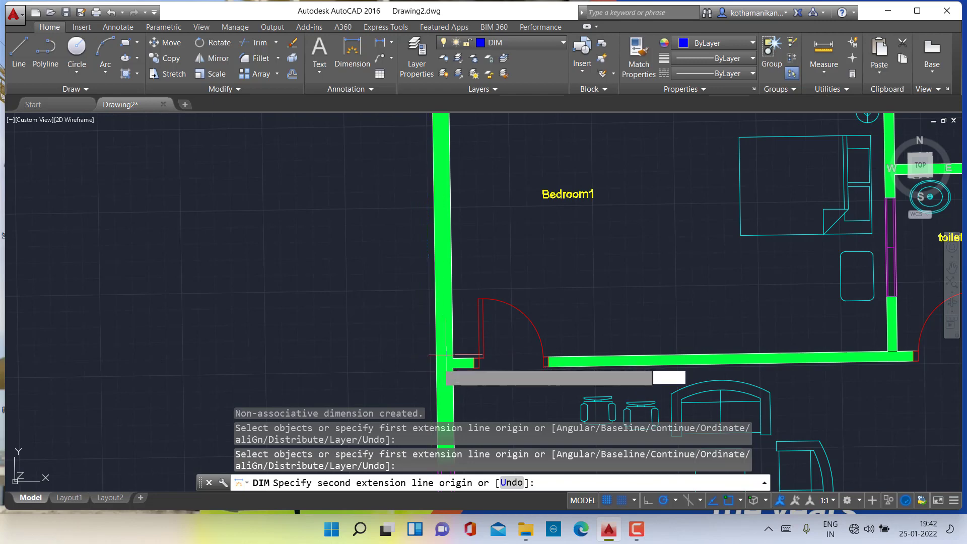
left_click(429, 355)
left_click(413, 355)
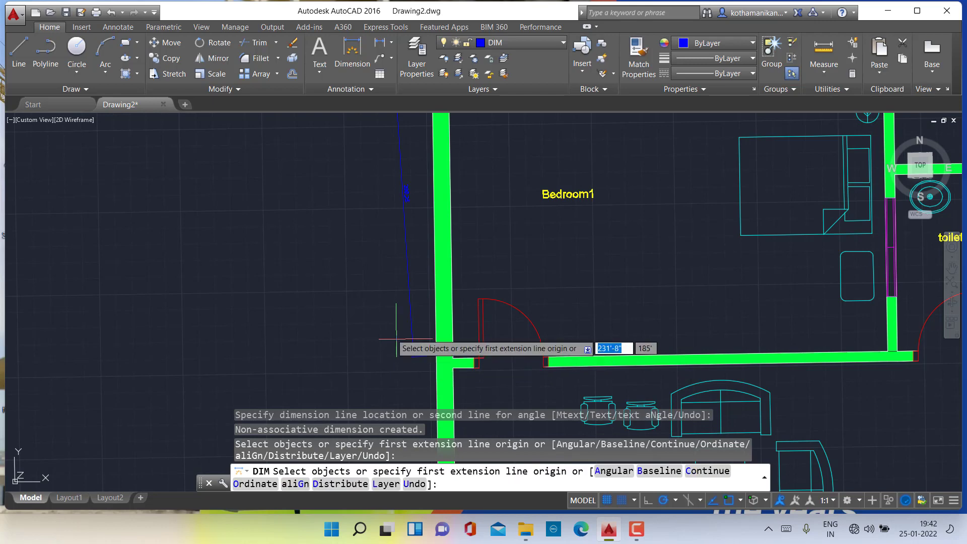
- Dimension the hall's west side from the Bedroom1 partition to the southwest corner, placing the dimension line outside the wall
scroll(403, 313, "down", 3)
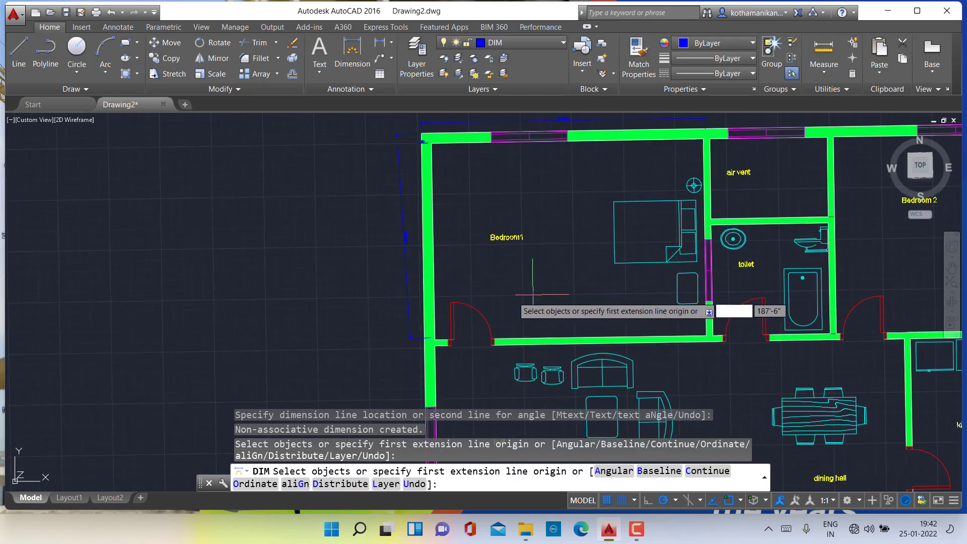
middle_click_drag(545, 291, 406, 158)
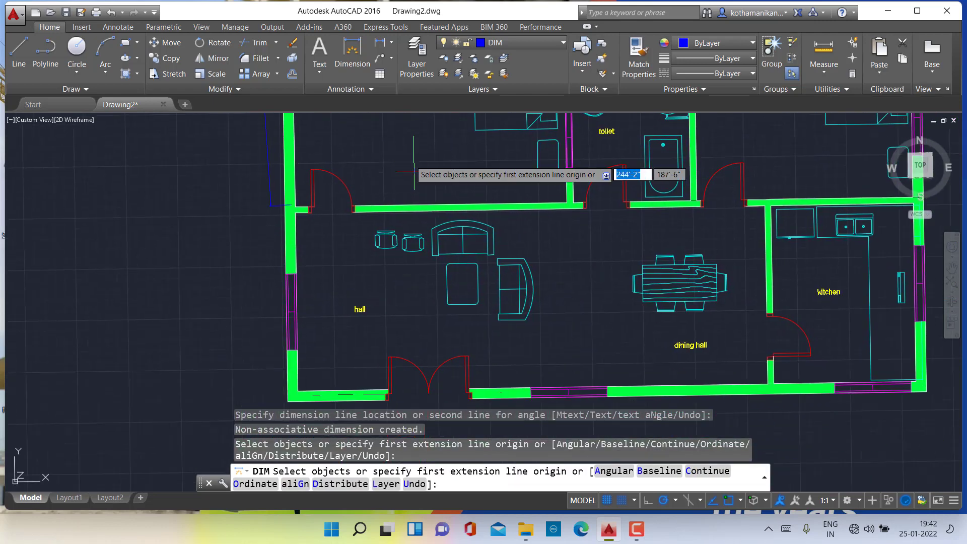
left_click(285, 208)
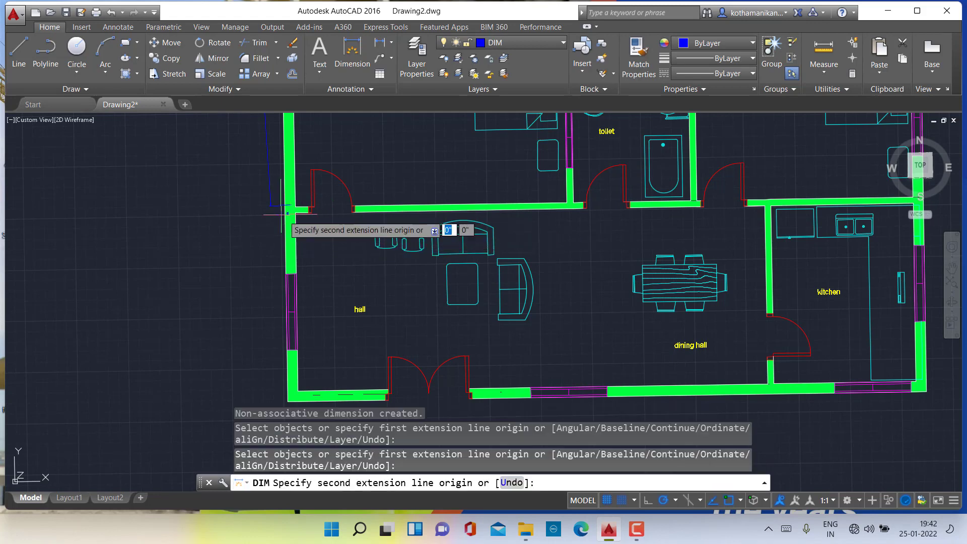
left_click(287, 401)
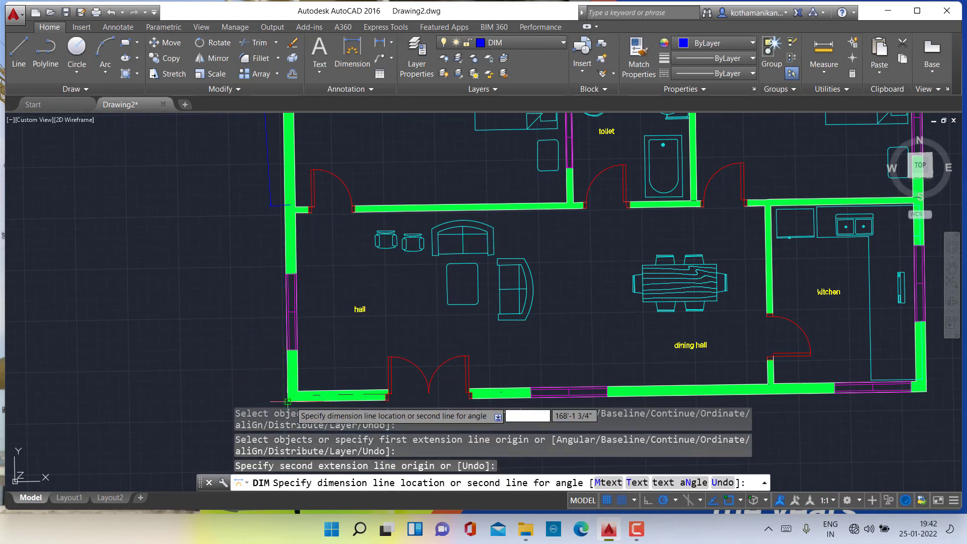
left_click(239, 343)
scroll(231, 338, "up", 5)
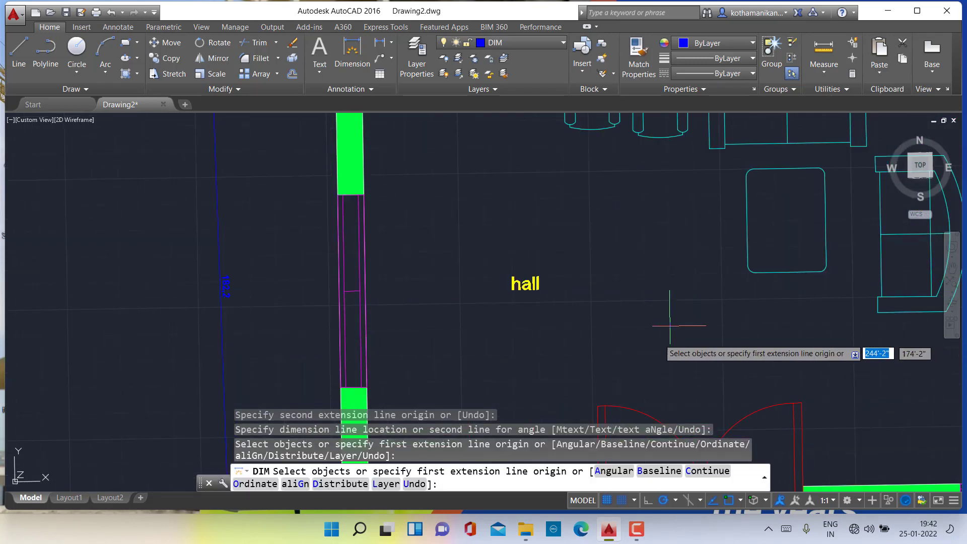
- Dimension the south wall from the hall's southwest corner to the kitchen partition, placing the dimension line below the wall
scroll(636, 319, "down", 5)
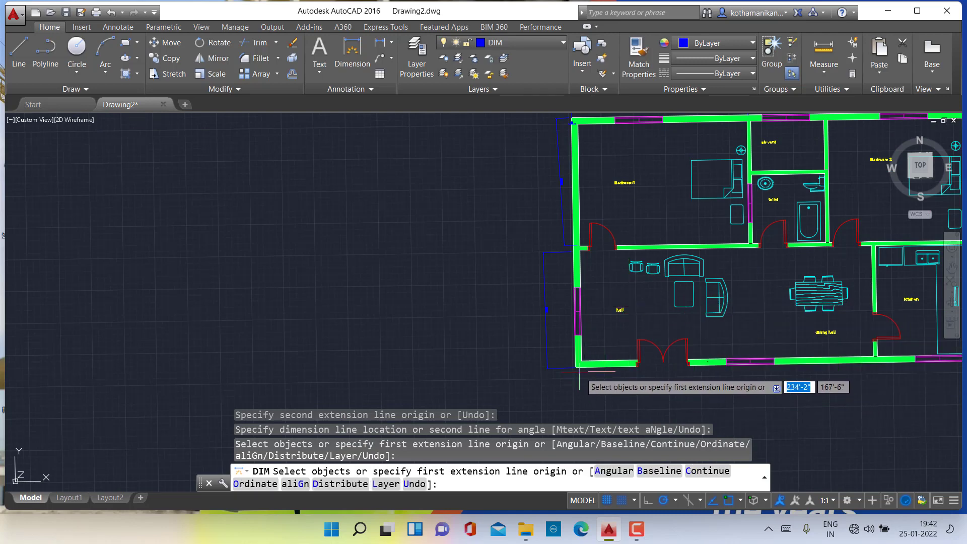
scroll(585, 377, "up", 5)
left_click(571, 355)
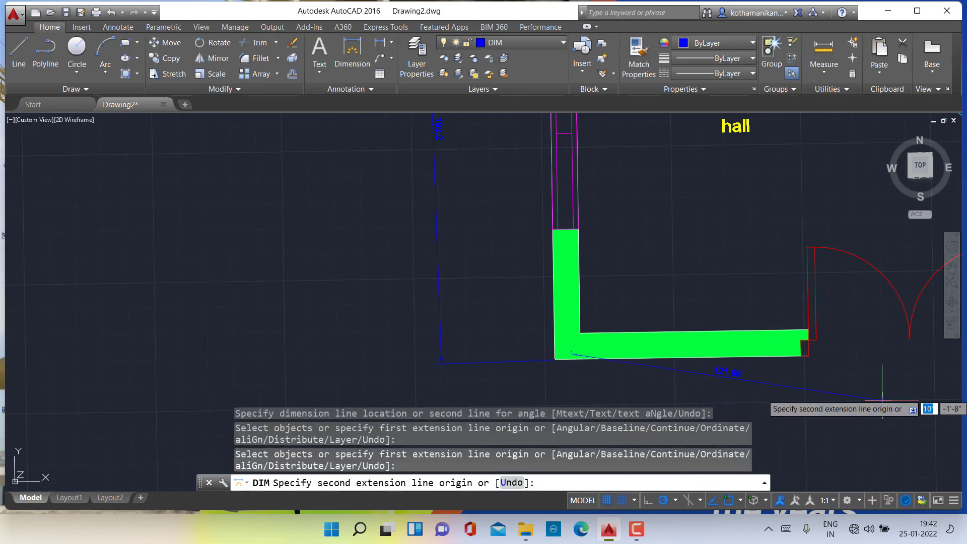
scroll(922, 395, "down", 5)
middle_click_drag(922, 395, 433, 337)
scroll(635, 332, "up", 5)
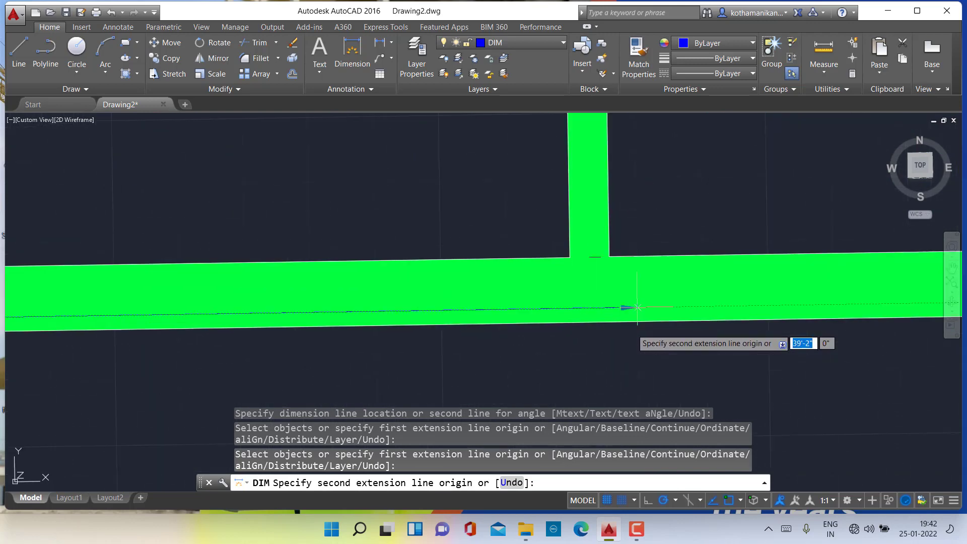
left_click(572, 308)
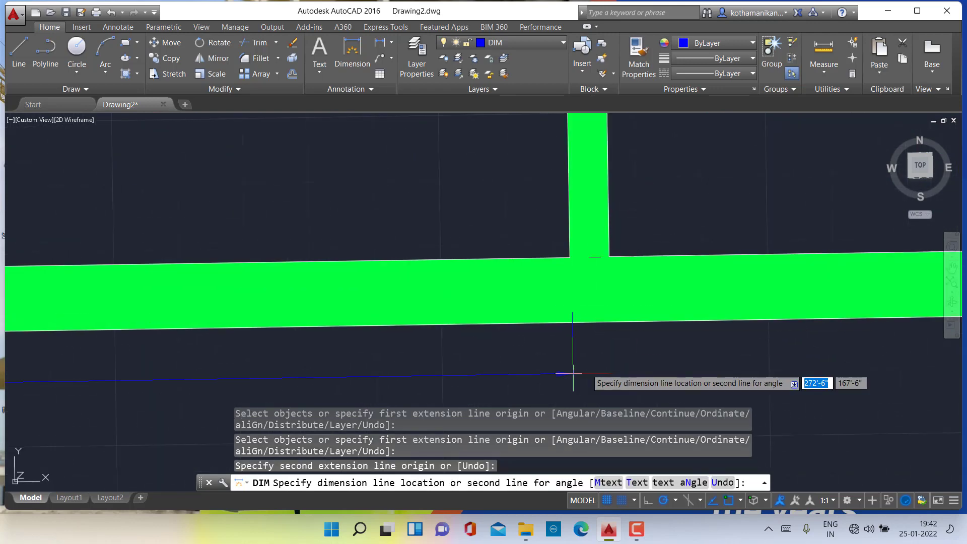
left_click(573, 373)
scroll(574, 378, "down", 3)
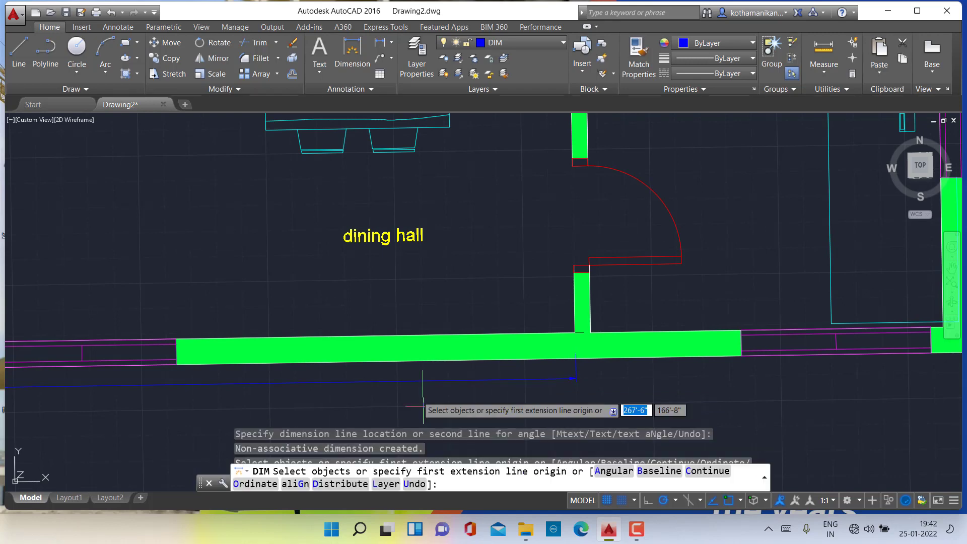
scroll(423, 405, "down", 4)
scroll(252, 401, "up", 6)
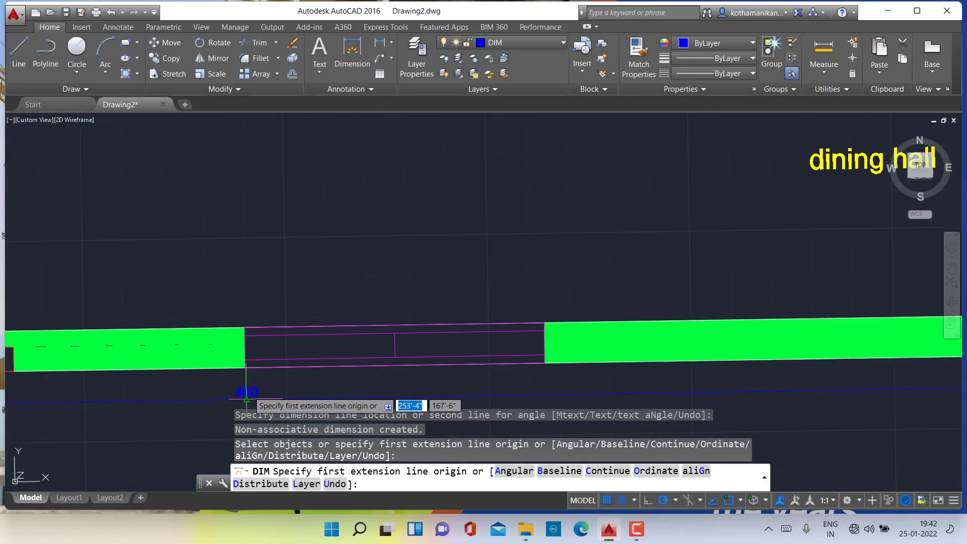
scroll(562, 279, "down", 5)
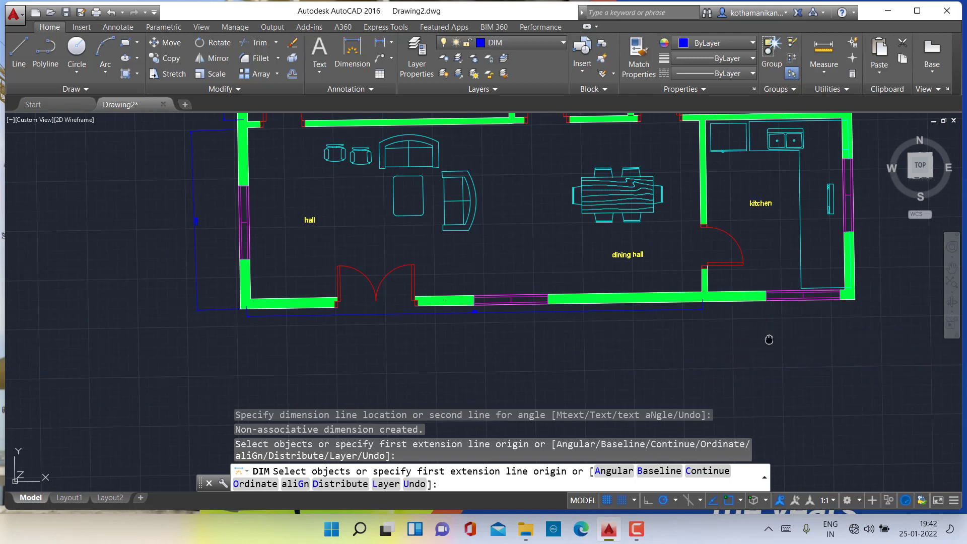
middle_click_drag(731, 338, 575, 345)
scroll(546, 309, "up", 5)
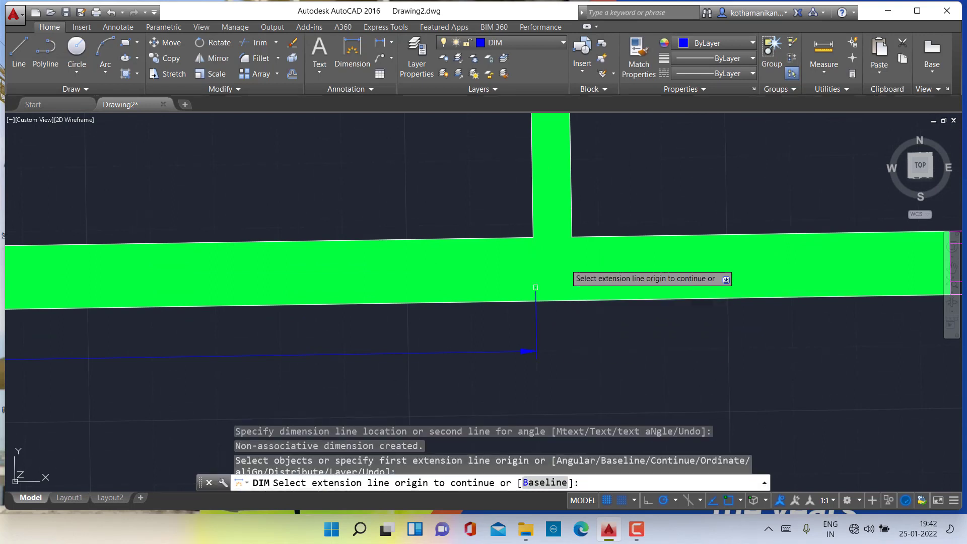
left_click(599, 286)
left_click(600, 348)
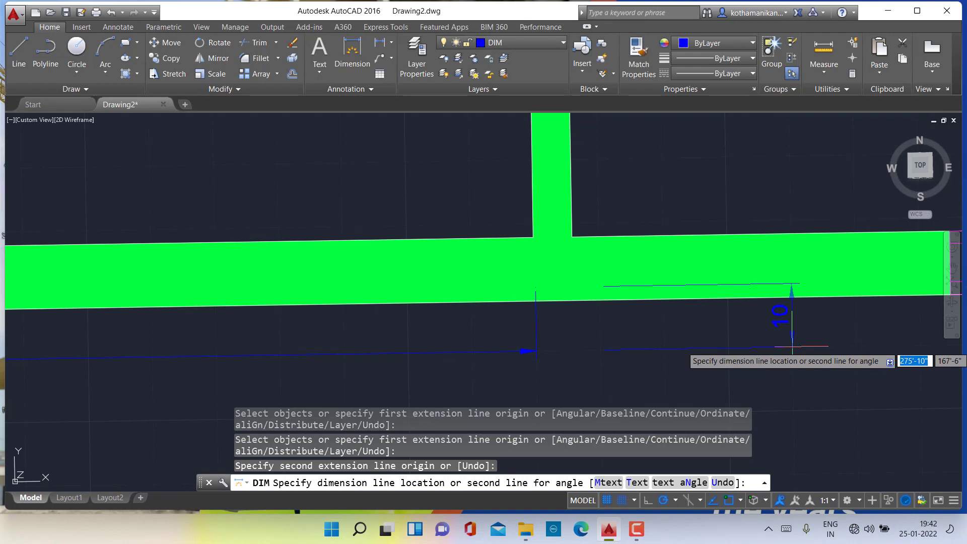
key("Escape")
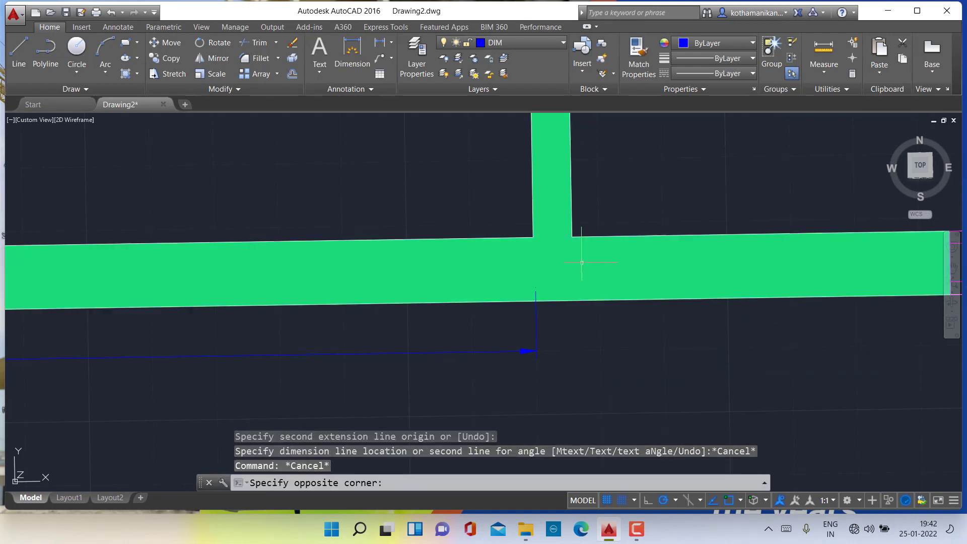
left_click(675, 274)
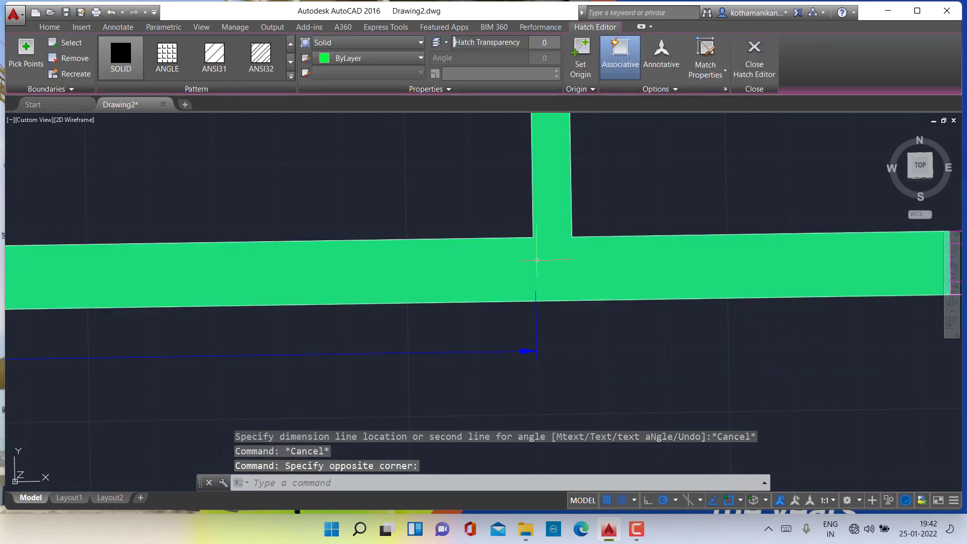
key("Escape")
key("Escape")
key("Escape")
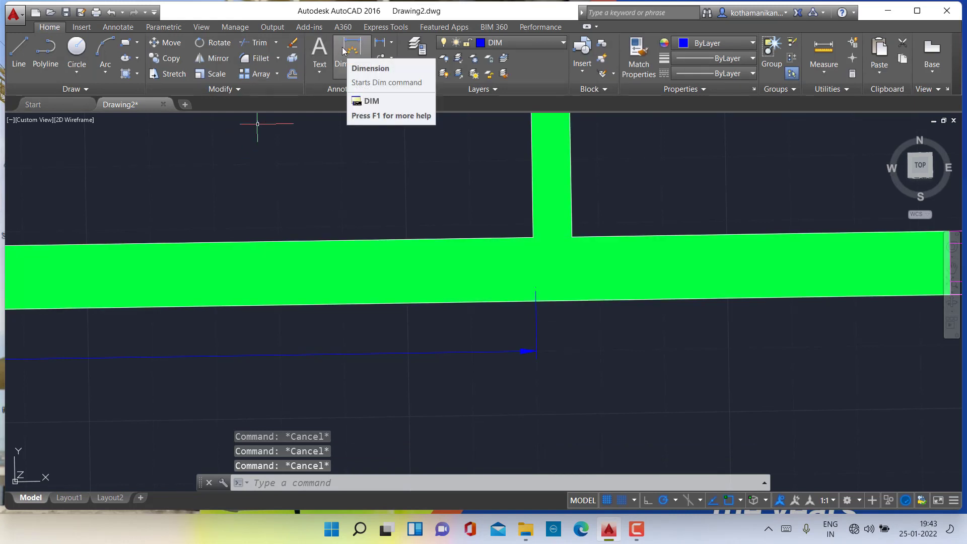
- Dimension the kitchen's south wall from the dining hall partition to the southeast corner, placing the dimension line below the wall
left_click(343, 51)
left_click(536, 288)
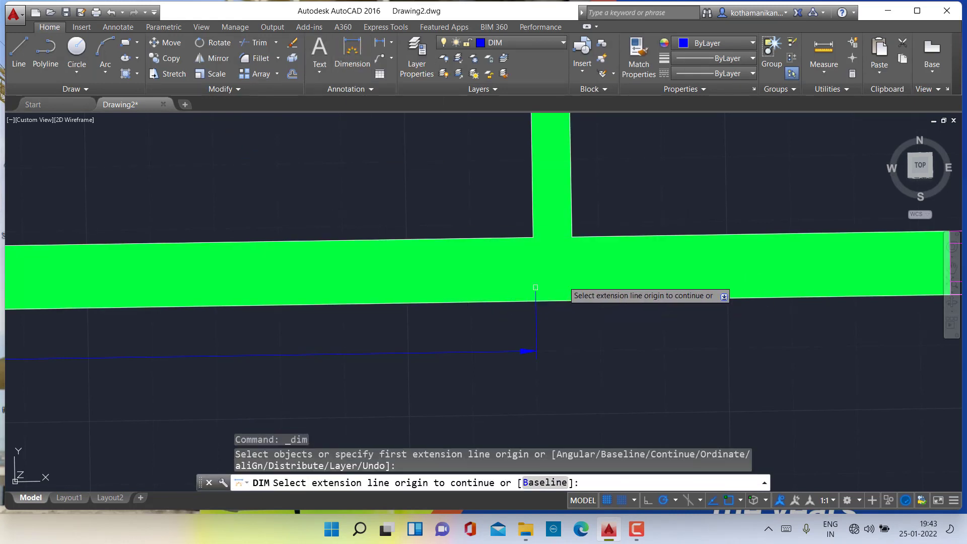
key("Return")
left_click(596, 286)
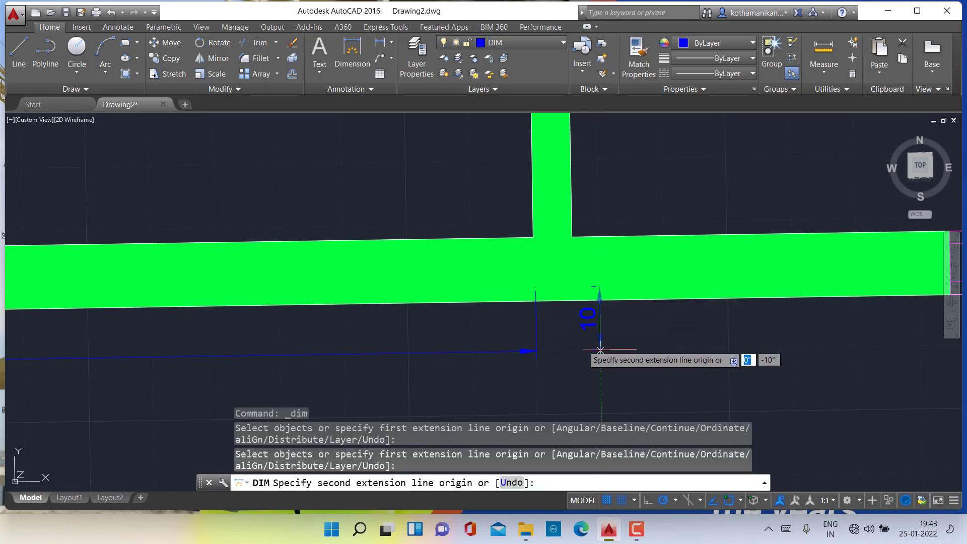
scroll(745, 292, "down", 5)
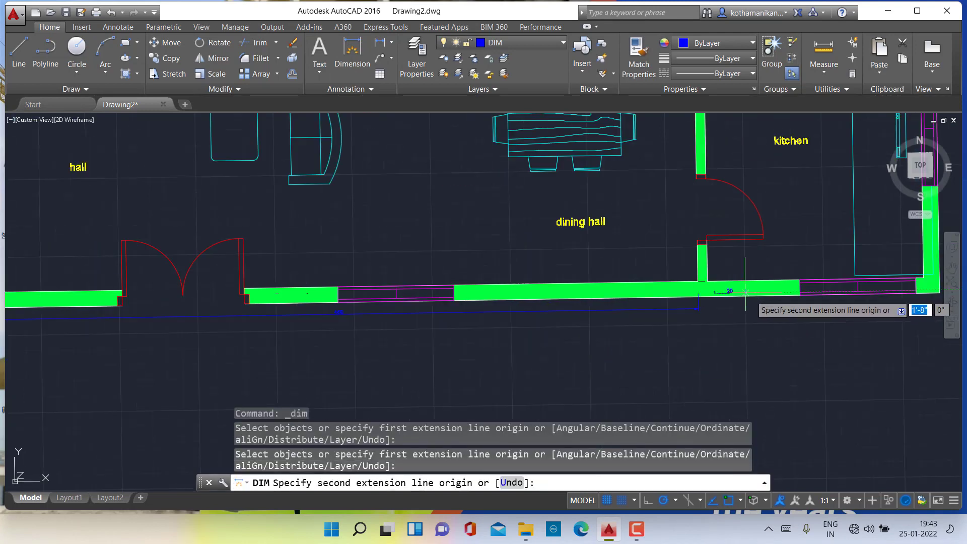
middle_click_drag(746, 292, 428, 293)
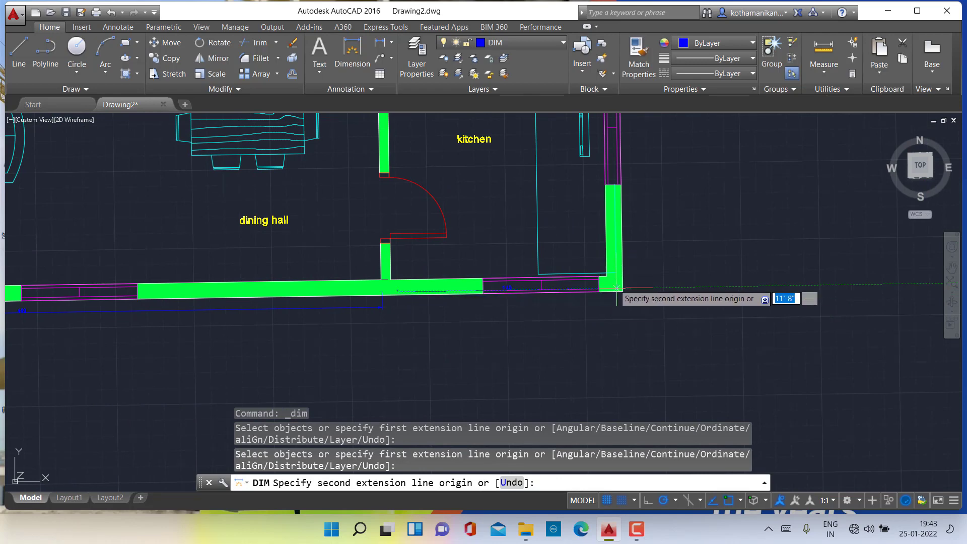
left_click(617, 288)
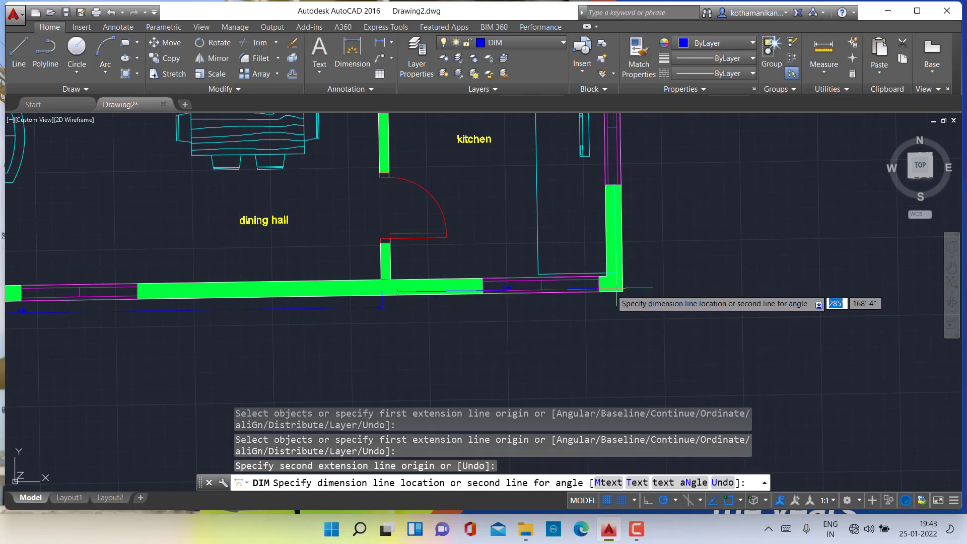
left_click(601, 319)
key("Return")
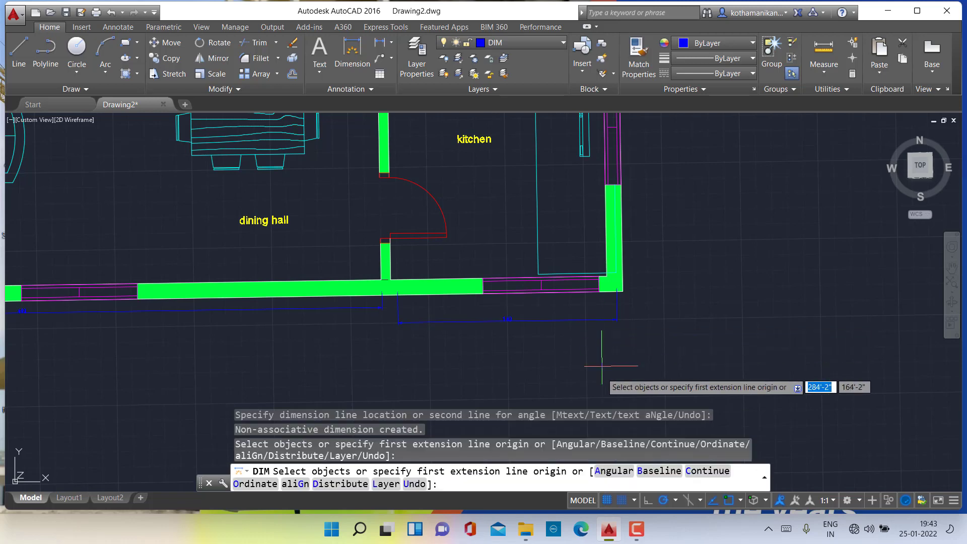
key("Escape")
- Dimension the kitchen's east side from the southeast corner up to the Bedroom 2 partition, placing the dimension line outside the wall
scroll(519, 334, "up", 4)
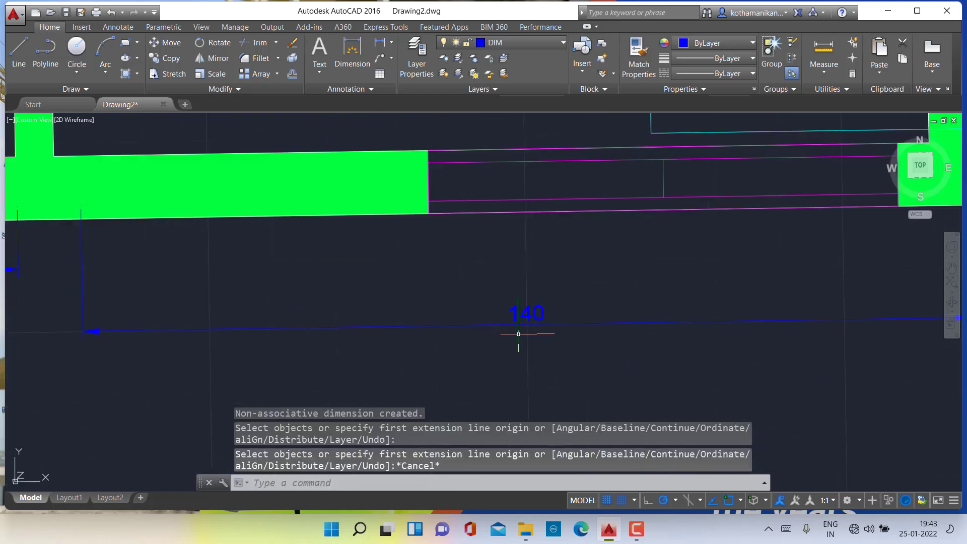
scroll(537, 332, "down", 4)
scroll(599, 341, "down", 3)
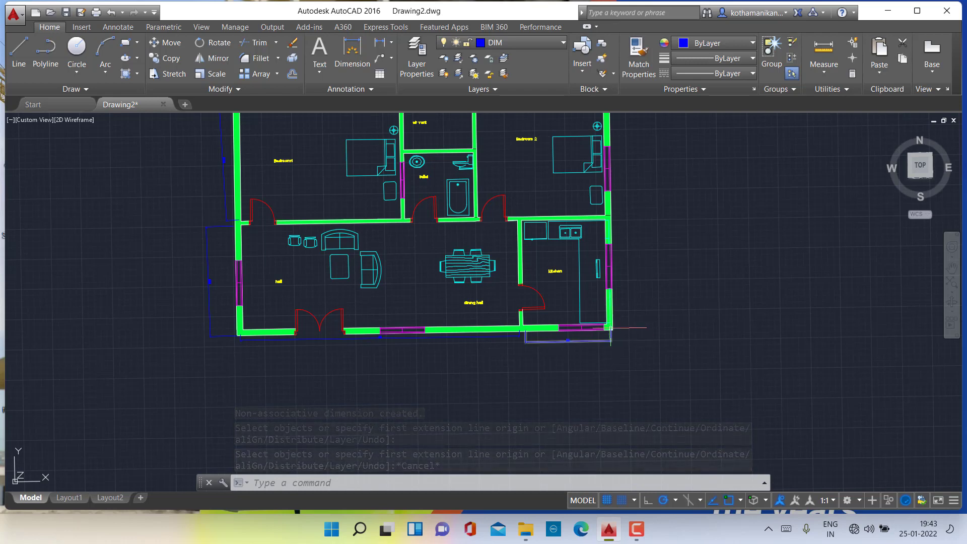
scroll(610, 334, "up", 4)
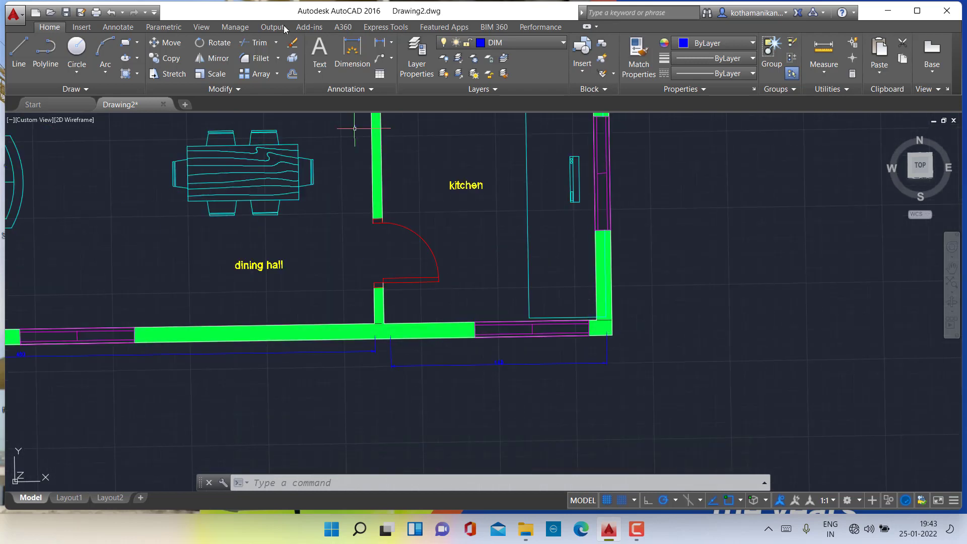
left_click(352, 56)
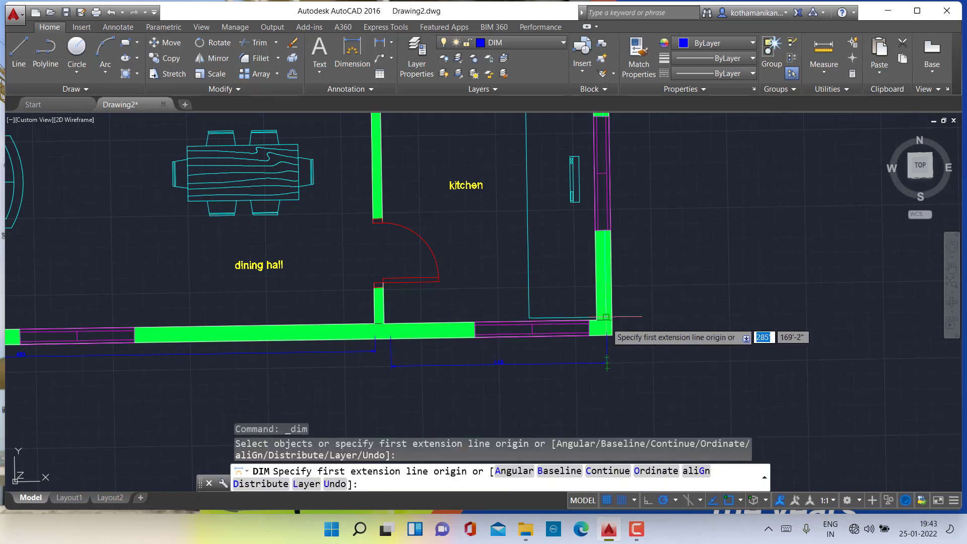
scroll(602, 317, "up", 5)
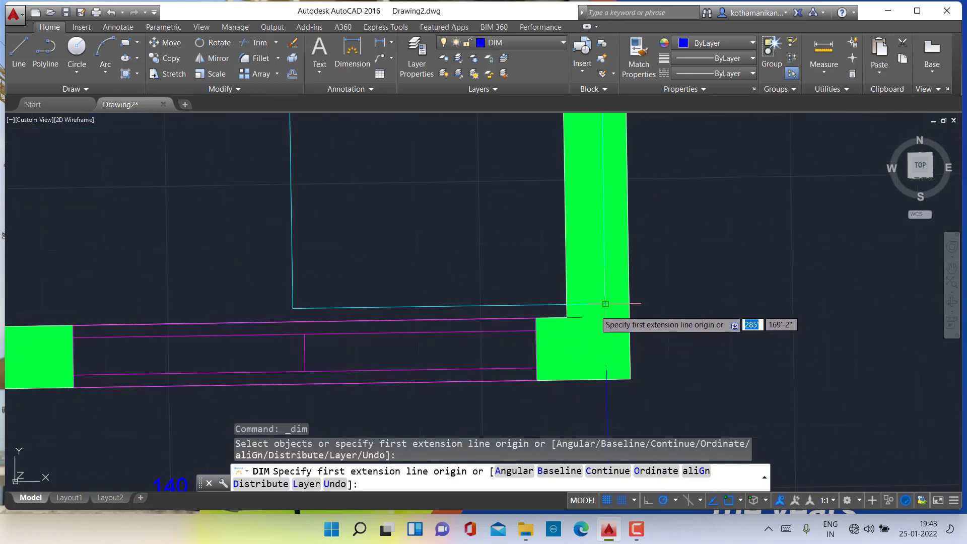
left_click(594, 310)
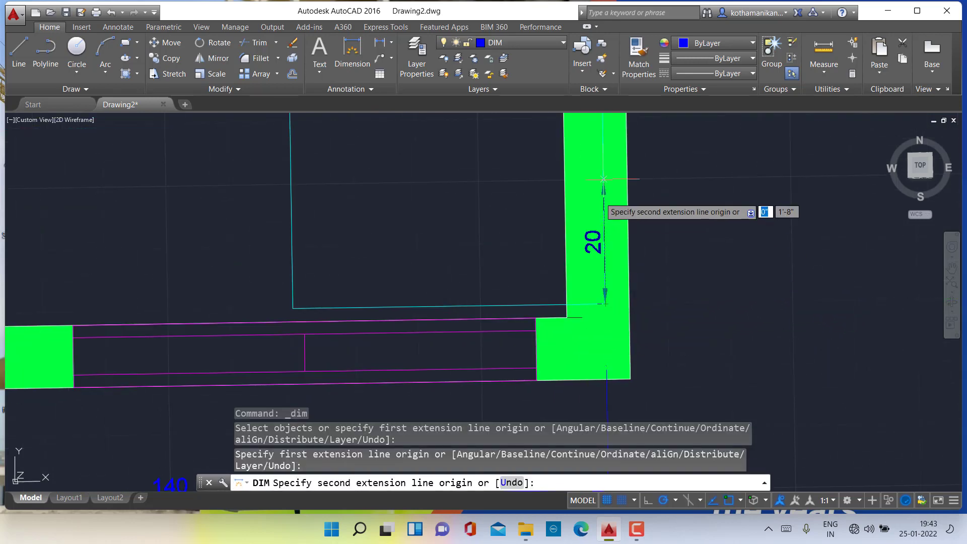
scroll(600, 194, "down", 4)
scroll(598, 156, "down", 5)
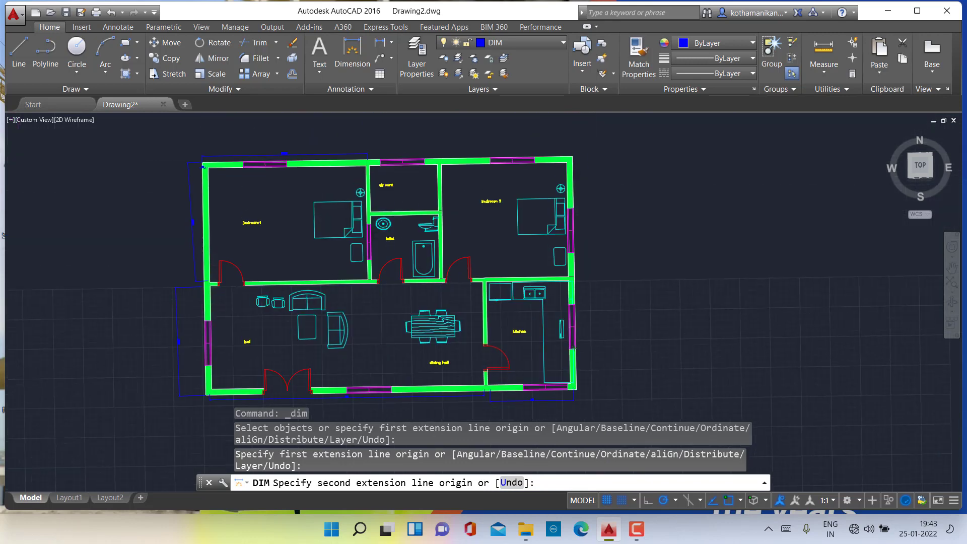
scroll(578, 305, "up", 8)
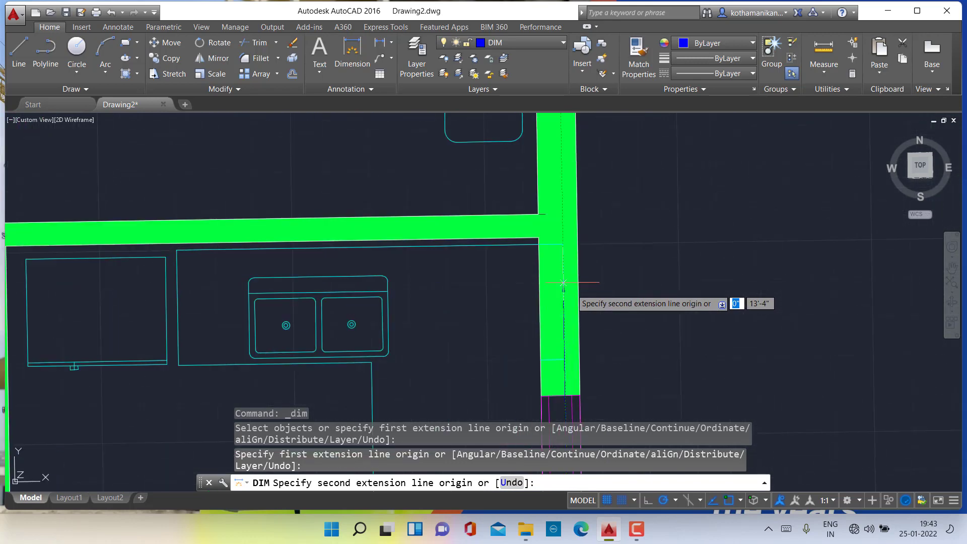
left_click(557, 219)
scroll(594, 246, "down", 3)
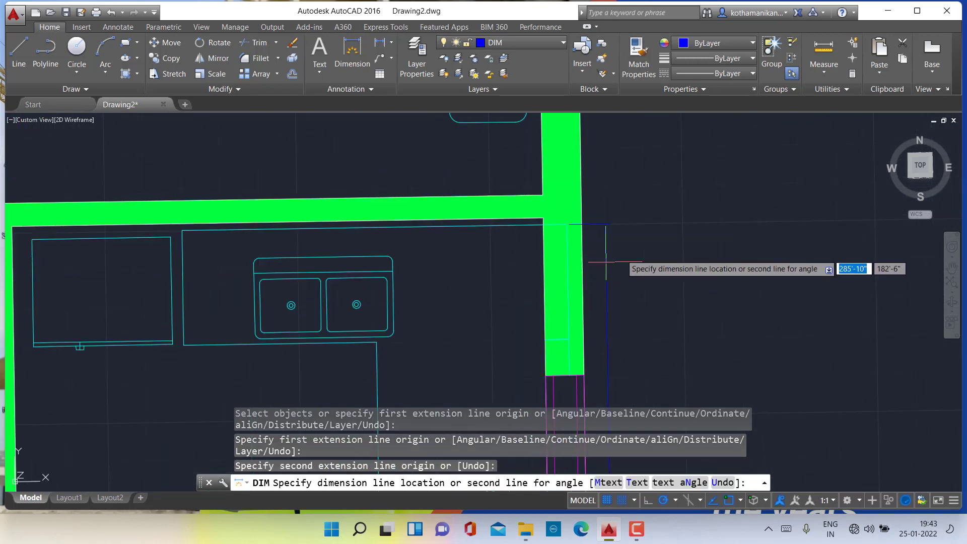
left_click(644, 262)
- Dimension Bedroom 2's east side from the kitchen partition up to the northeast corner, placing the dimension line outside the wall
scroll(647, 267, "down", 5)
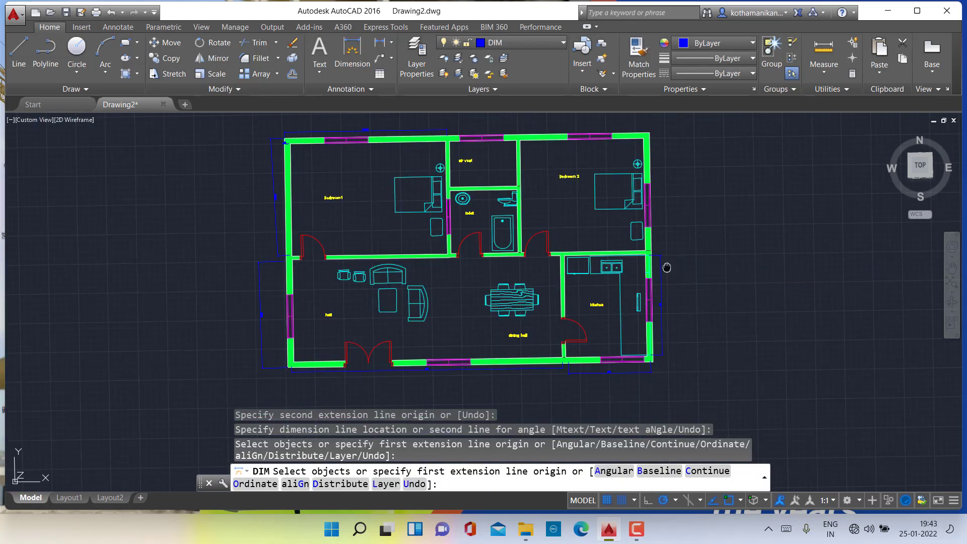
scroll(579, 302, "up", 8)
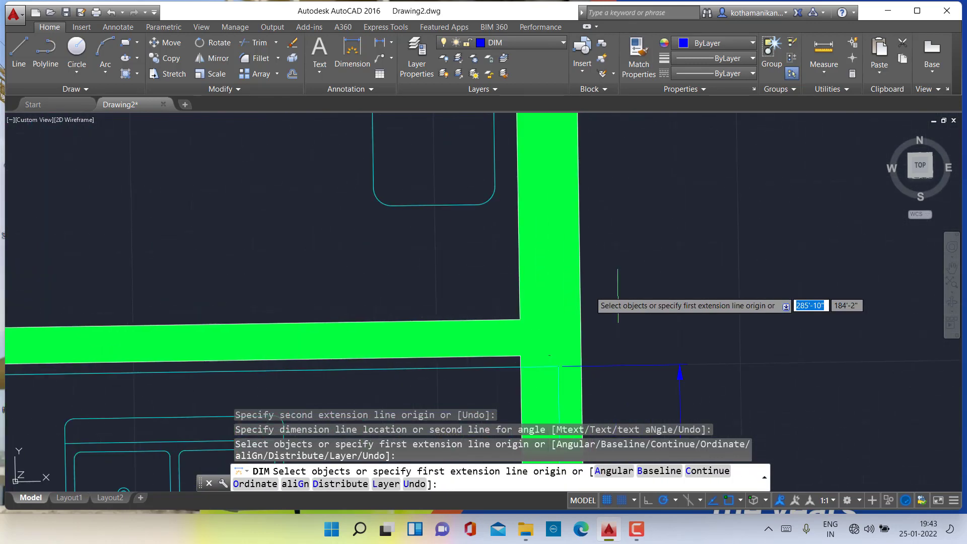
left_click(557, 305)
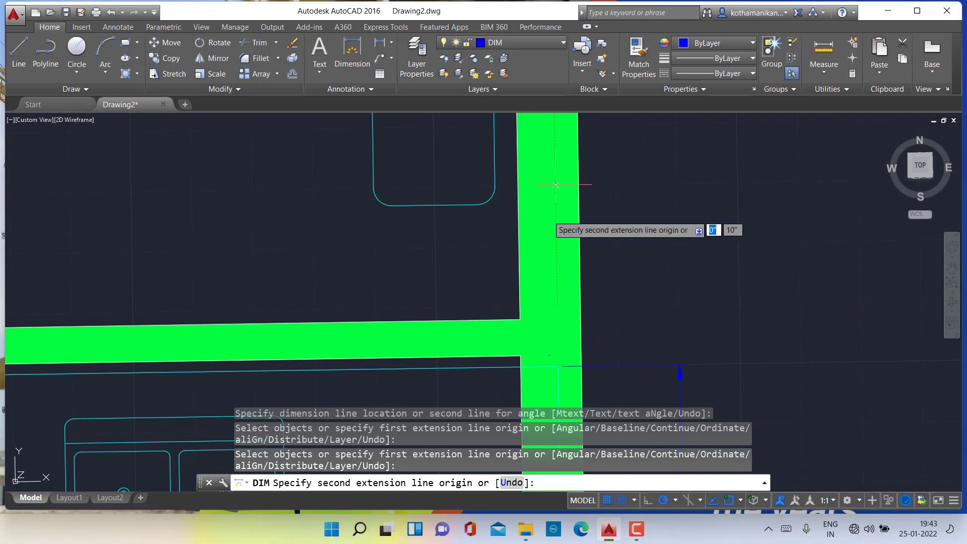
scroll(555, 185, "down", 6)
middle_click_drag(550, 142, 535, 317)
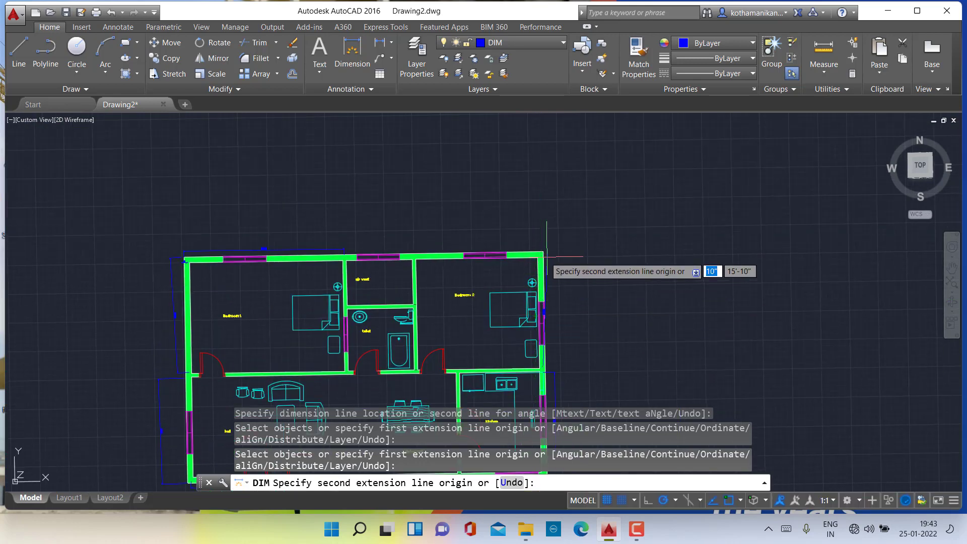
scroll(540, 256, "up", 8)
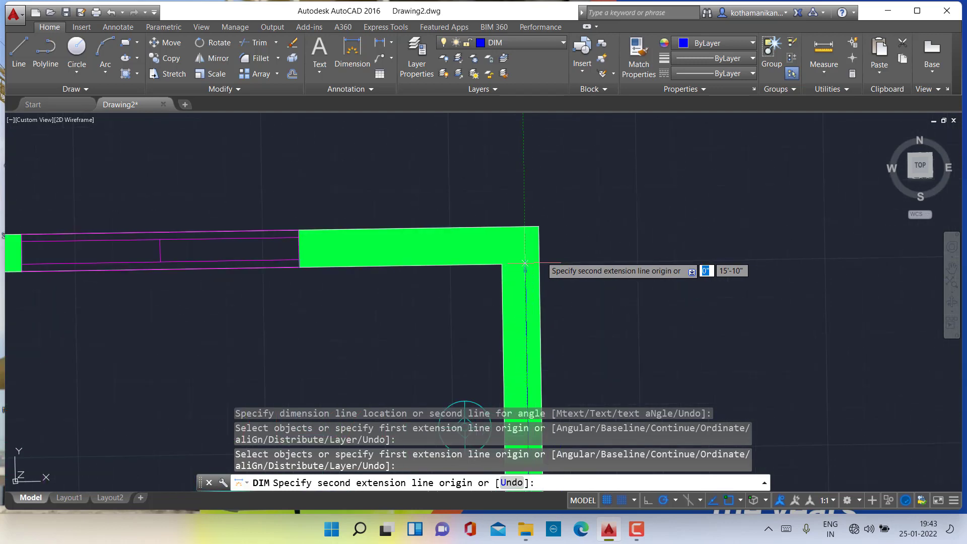
left_click(525, 263)
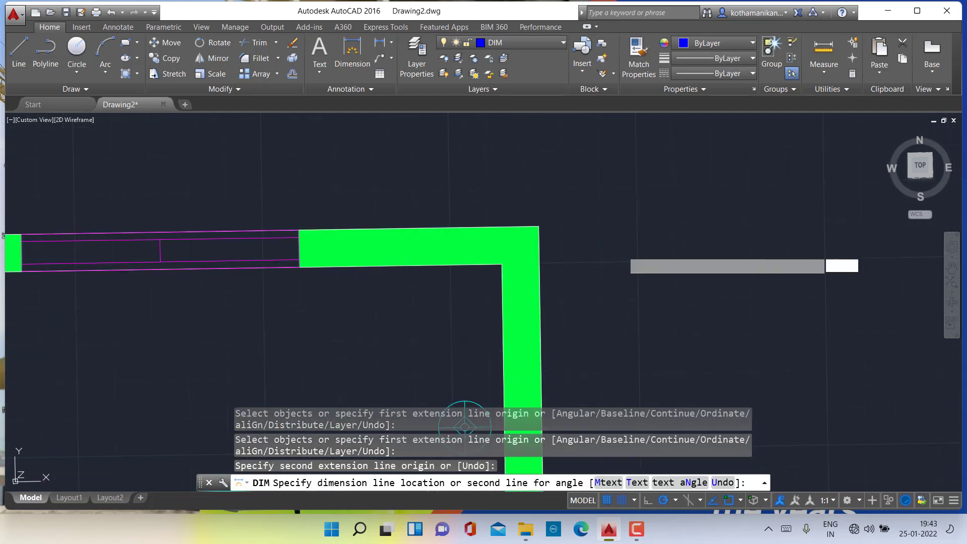
left_click(464, 427)
- Dimension the full length of the north wall's outer edge line, placing the dimension line directly along the wall
scroll(518, 361, "down", 4)
scroll(606, 293, "up", 2)
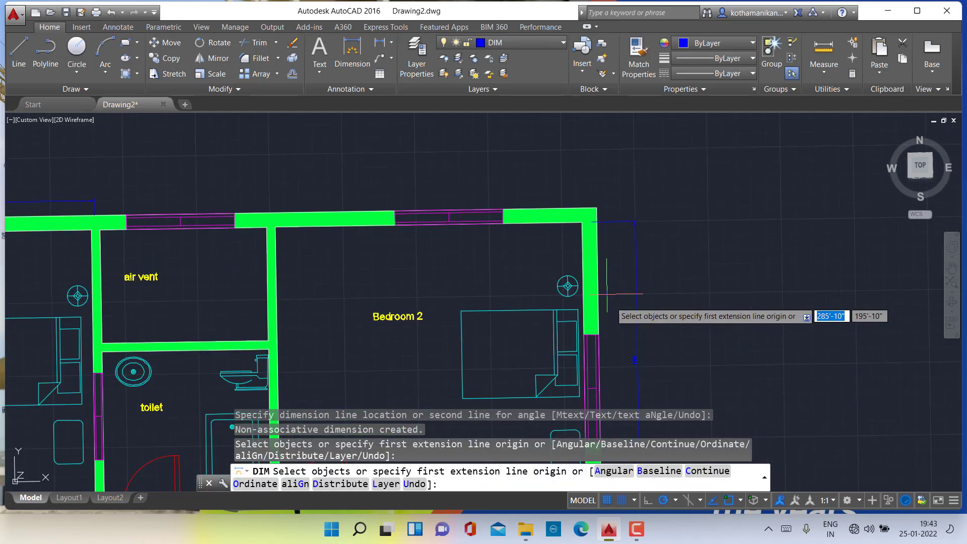
middle_click_drag(531, 284, 537, 377)
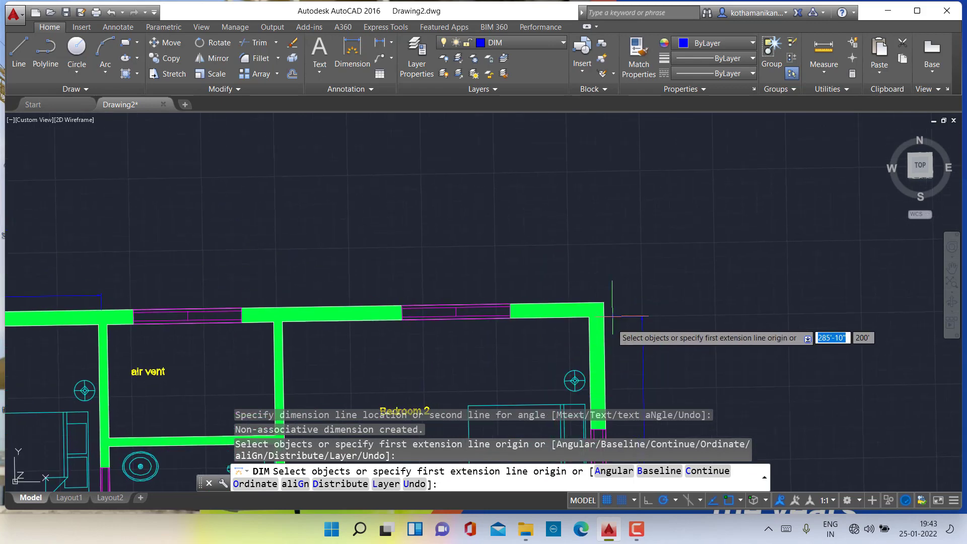
type("c")
key("Return")
left_click(598, 301)
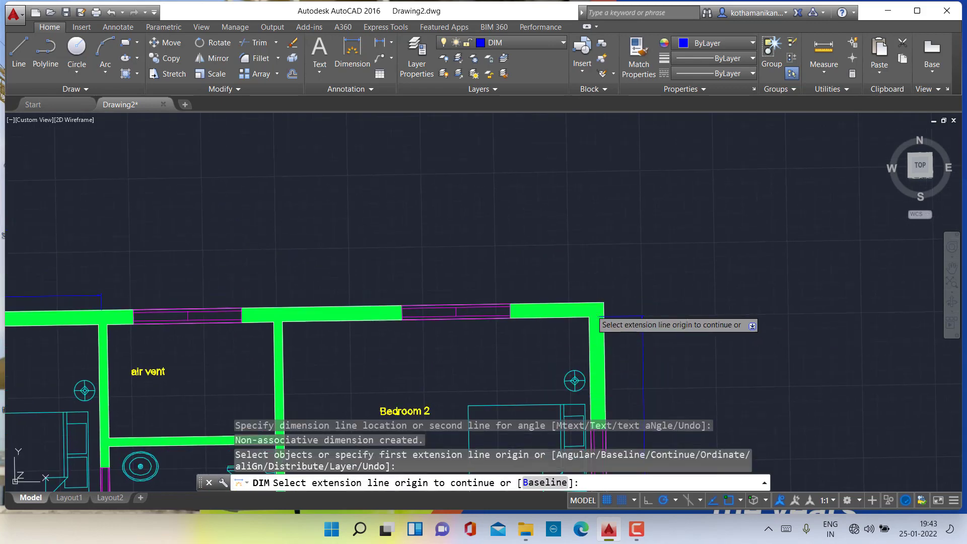
key("Return")
scroll(594, 315, "up", 6)
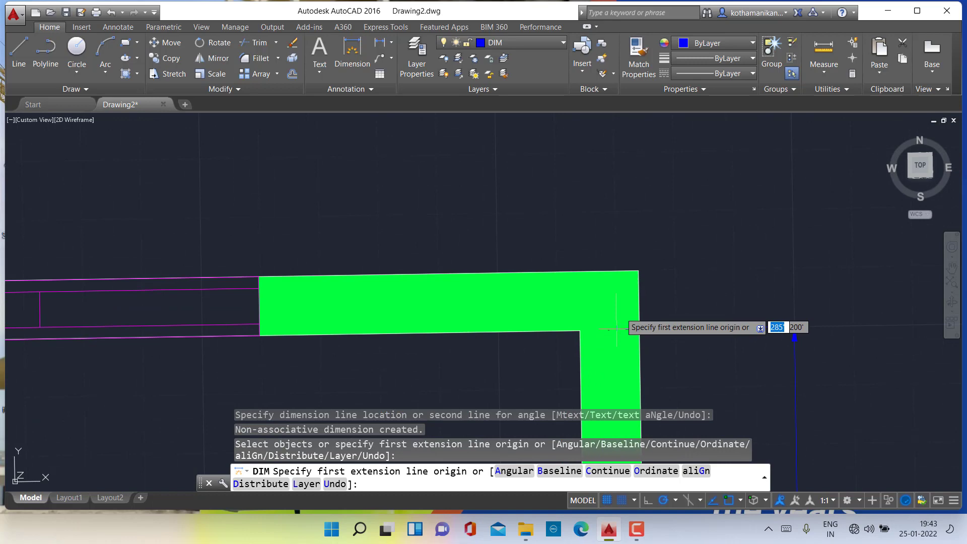
left_click(616, 270)
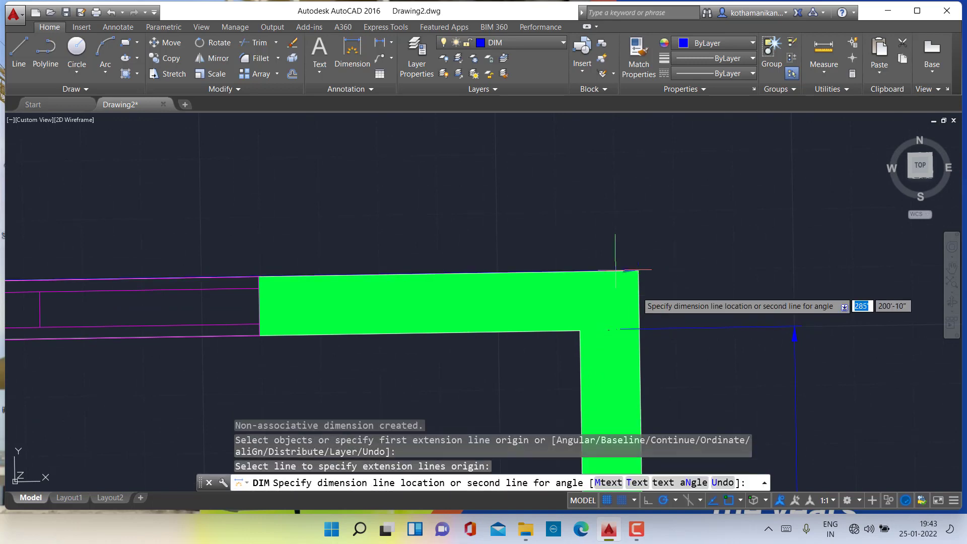
scroll(265, 274, "down", 4)
scroll(395, 293, "down", 3)
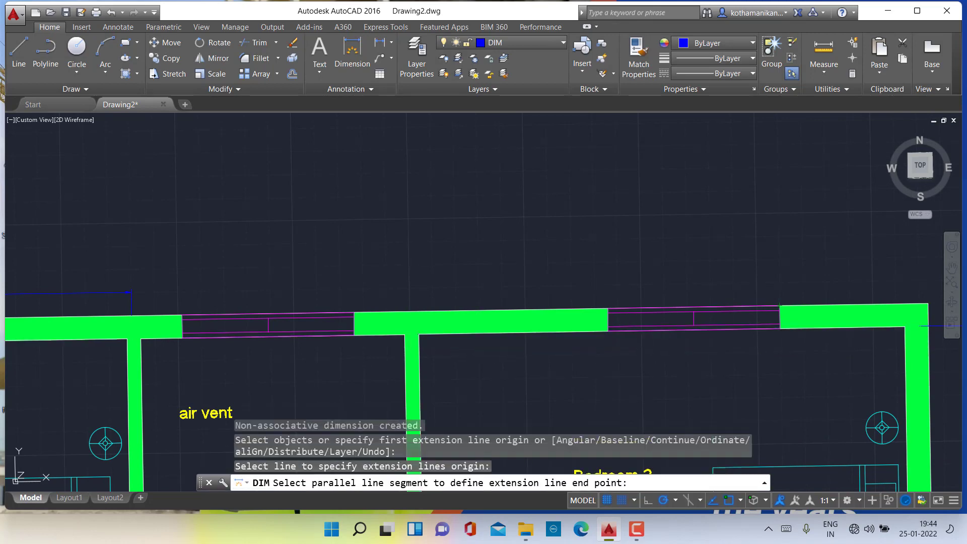
left_click(409, 311)
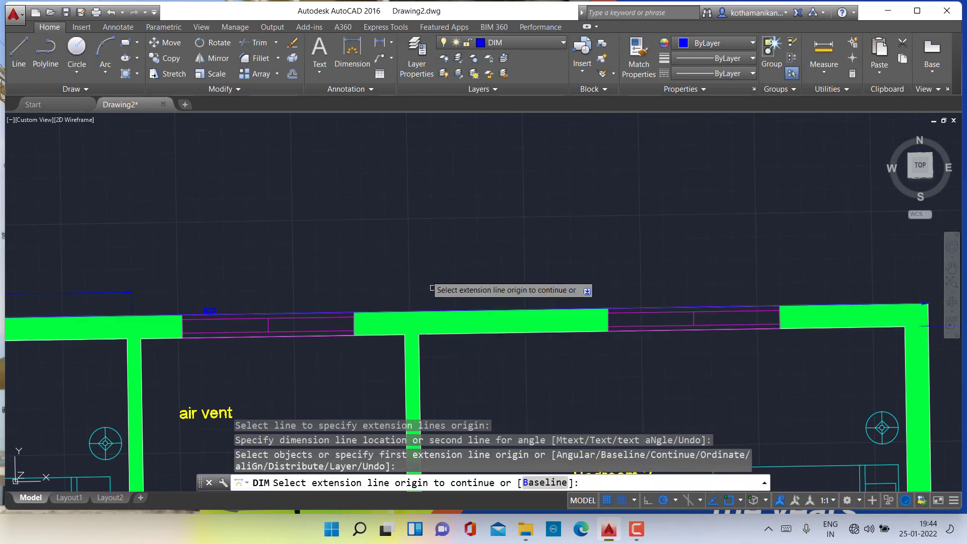
- Dimension Bedroom 2's north side from the air vent partition to the northeast corner, placing the dimension line just outside the wall
left_click(431, 263)
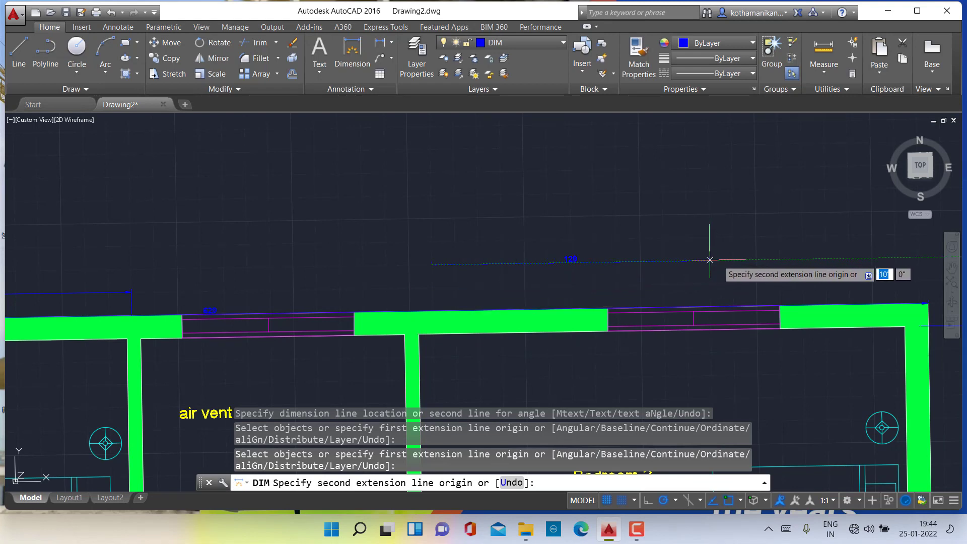
middle_click_drag(713, 262, 504, 274)
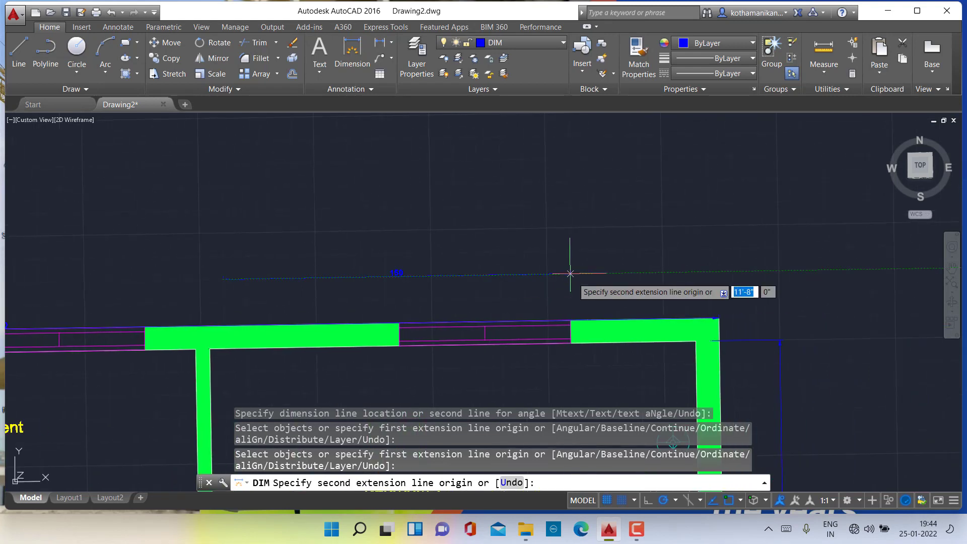
left_click(709, 271)
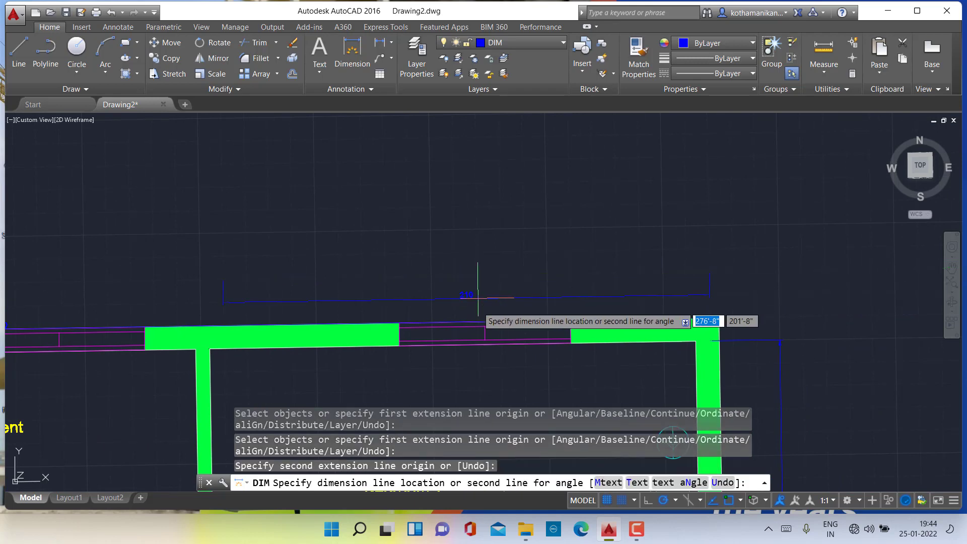
left_click(478, 299)
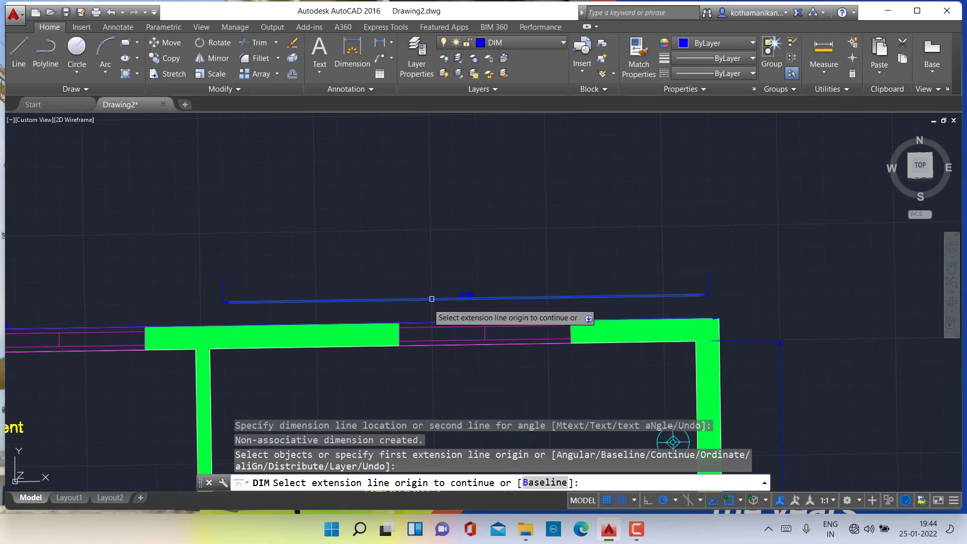
scroll(432, 302, "down", 5)
key("Escape")
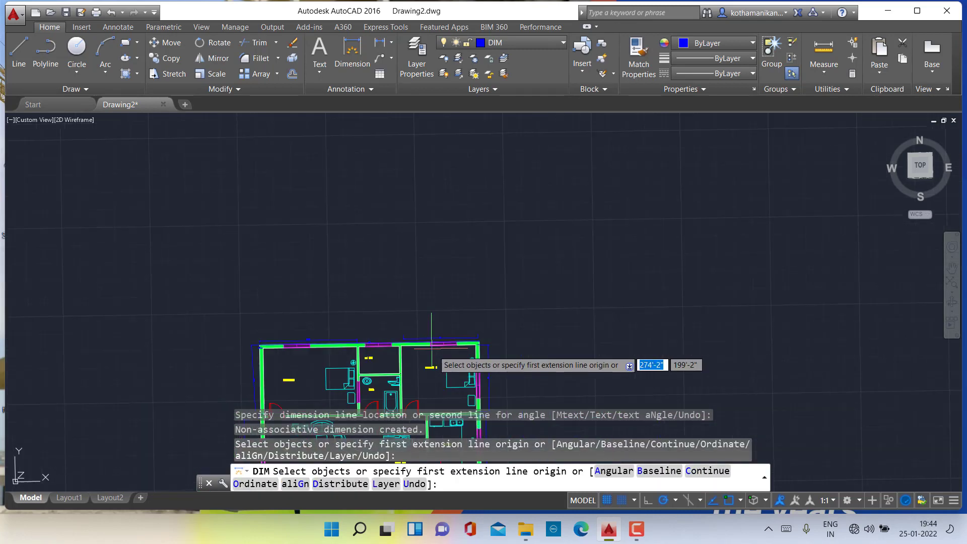
- Dimension the partition between the air vent and the toilet from side wall to side wall, placing the dimension line beyond the north wall
scroll(431, 366, "up", 6)
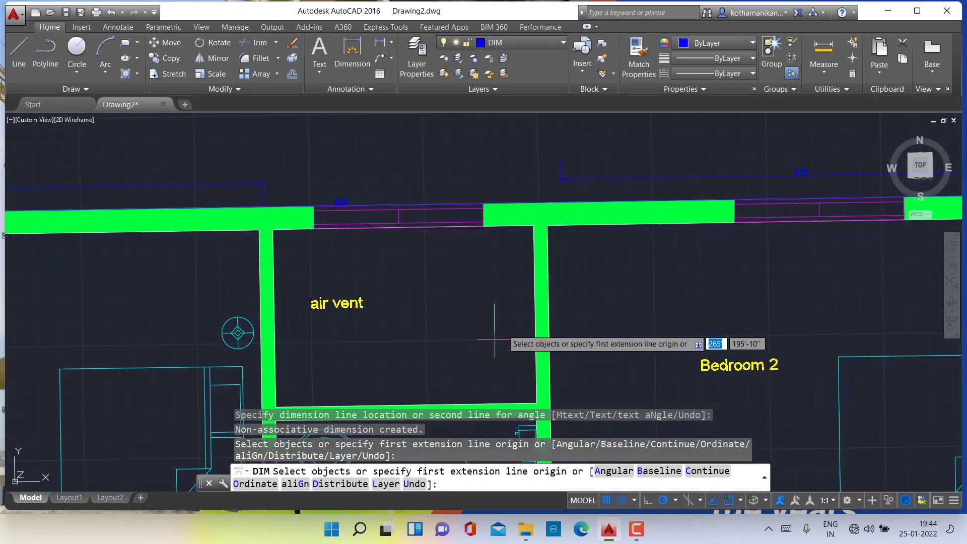
mouse_move(494, 339)
middle_mouse_down()
mouse_move(555, 324)
mouse_move(613, 283)
mouse_move(598, 243)
mouse_move(634, 201)
middle_mouse_up()
scroll(472, 290, "up", 4)
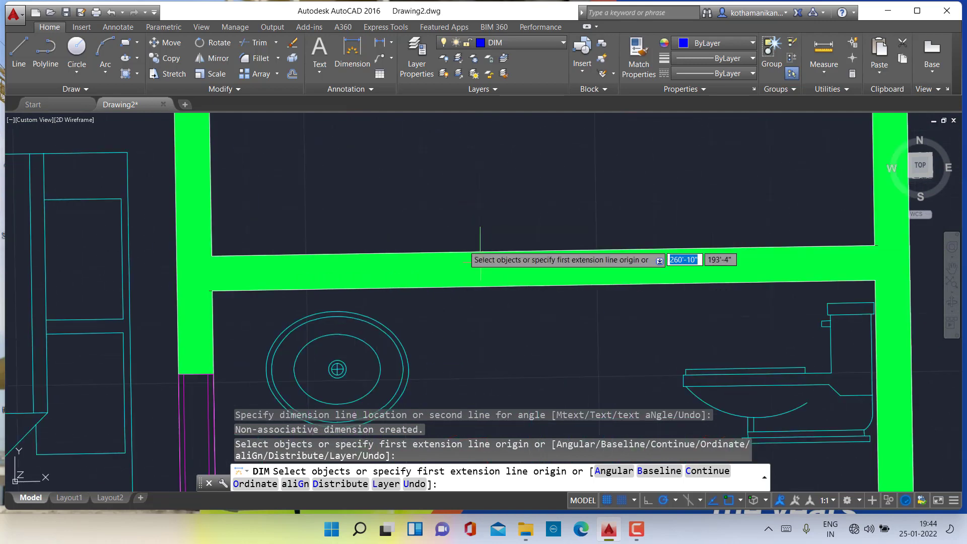
left_click(189, 267)
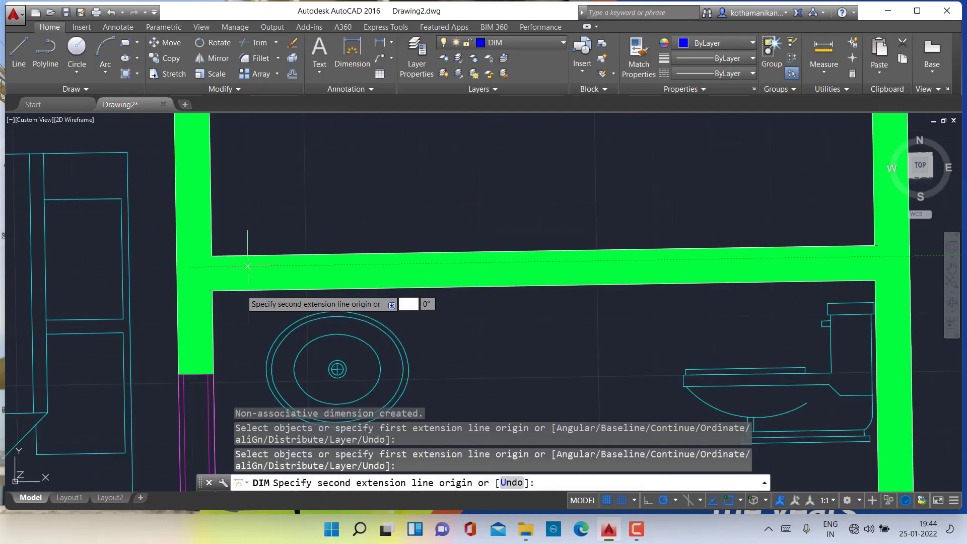
left_click(888, 256)
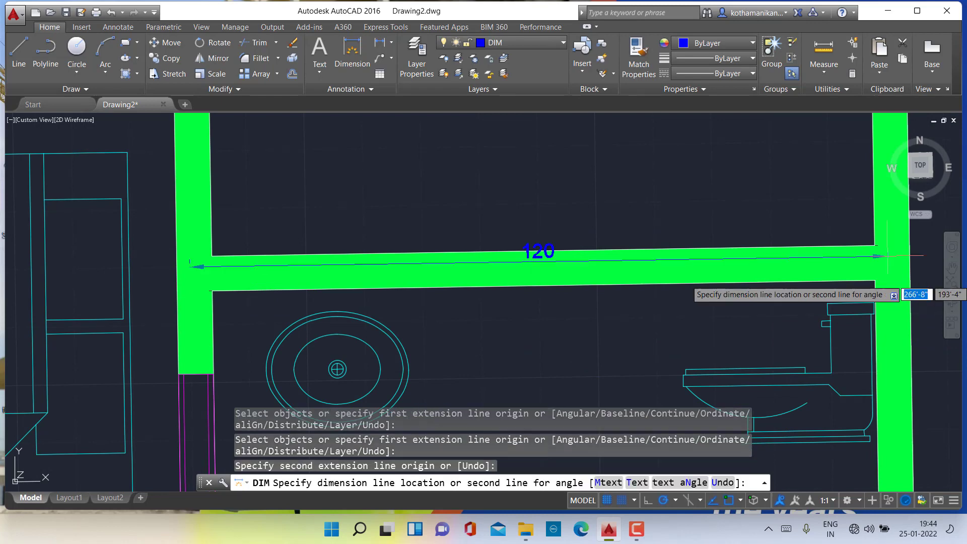
scroll(887, 256, "down", 6)
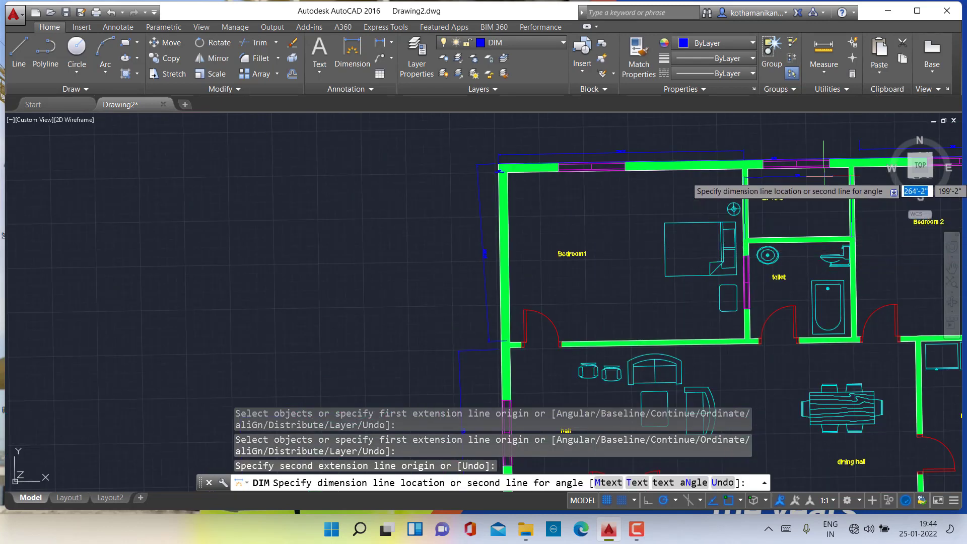
left_click(832, 123)
key("Return")
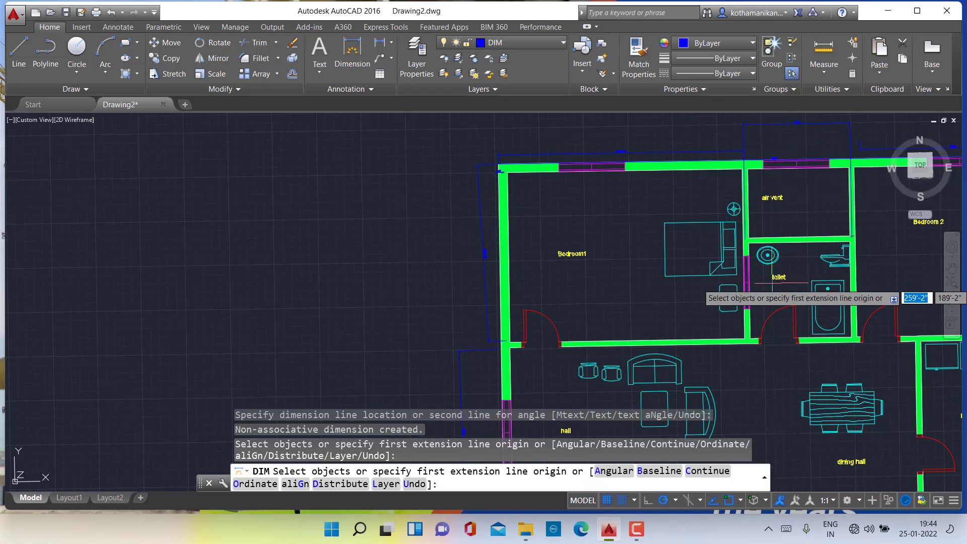
- Examine the dimensions placed around the whole floor plan and end the dimension command
scroll(765, 281, "down", 2)
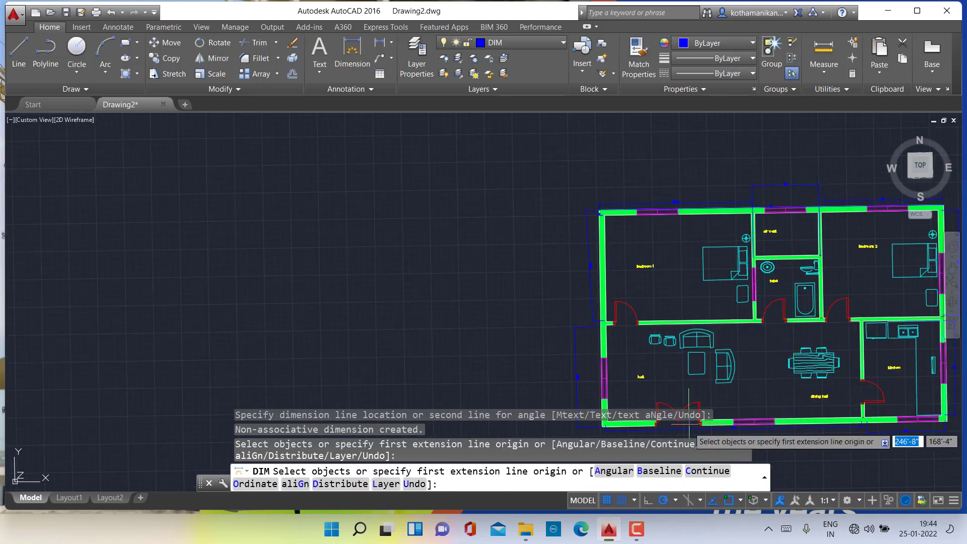
scroll(777, 388, "down", 2)
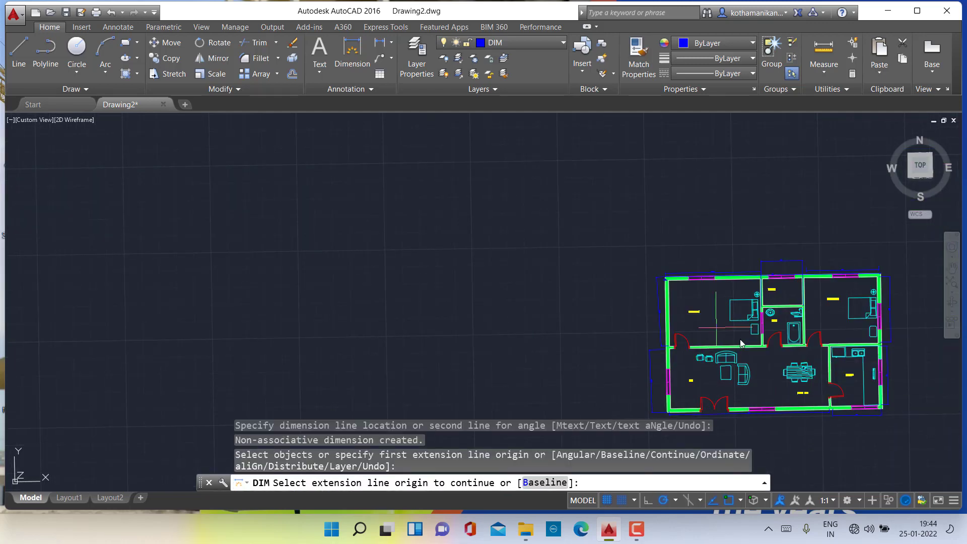
scroll(738, 343, "up", 2)
middle_click_drag(738, 342, 524, 378)
type("c")
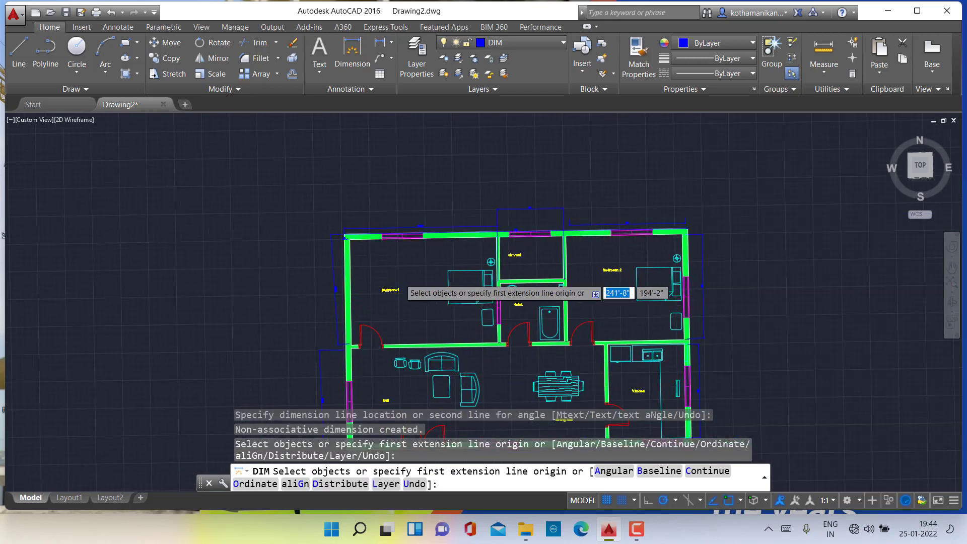
scroll(546, 281, "up", 2)
key("Return")
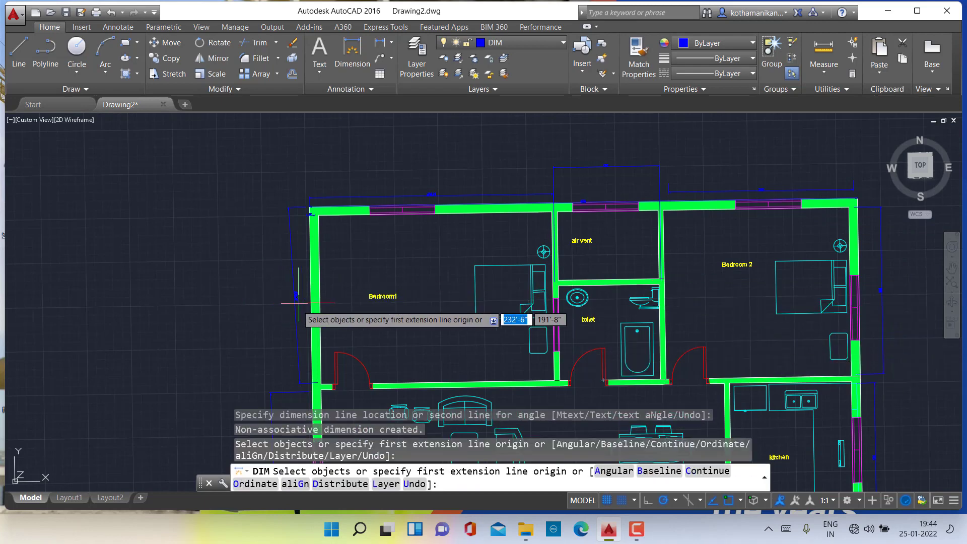
key("Escape")
key("Escape")
key("Escape")
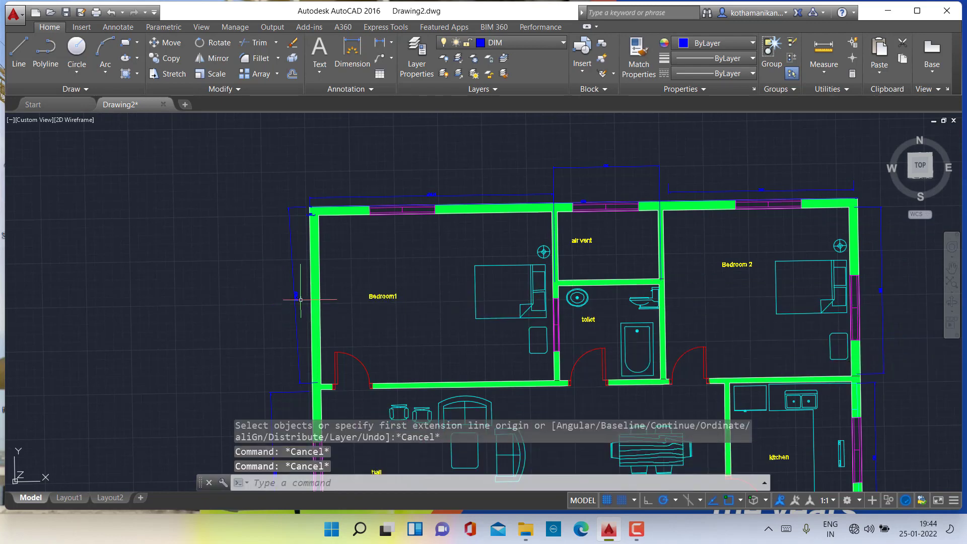
- Apply the ISO-25 dimension style to the dimension along Bedroom 1's west wall and check its text
left_click(297, 299)
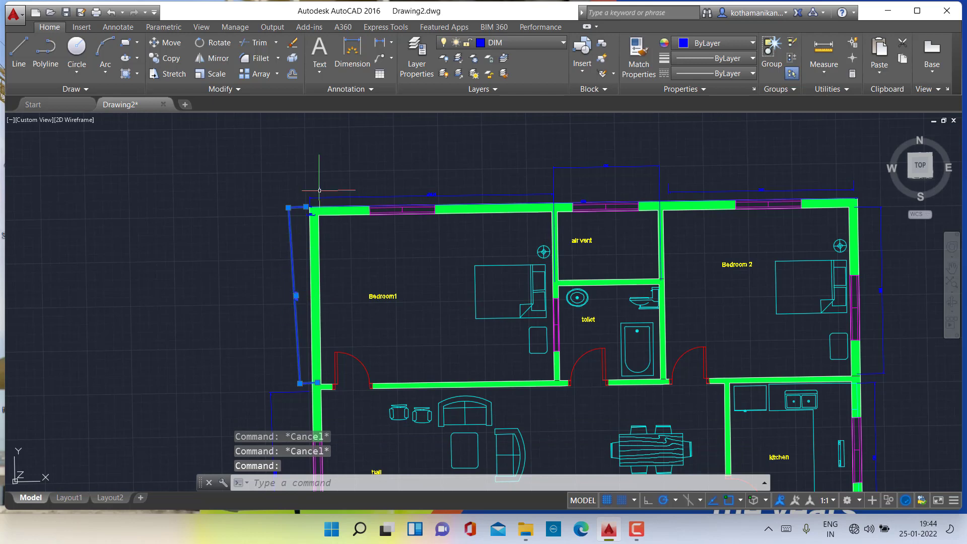
left_click(374, 90)
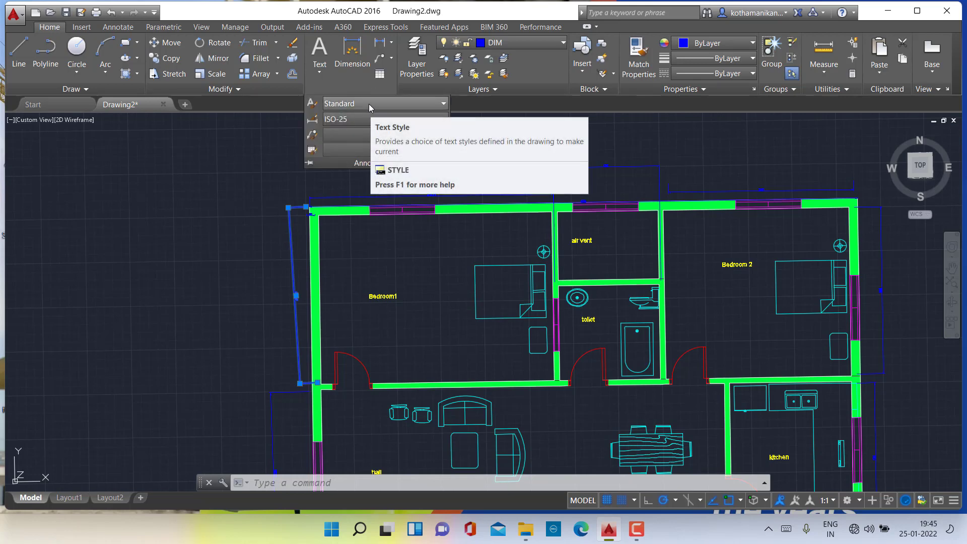
left_click(369, 104)
left_click(368, 104)
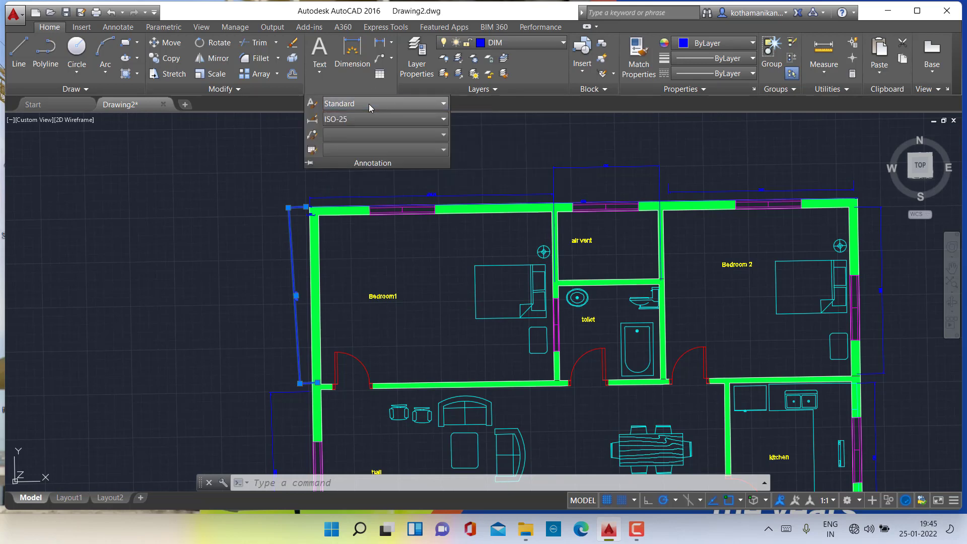
left_click(360, 120)
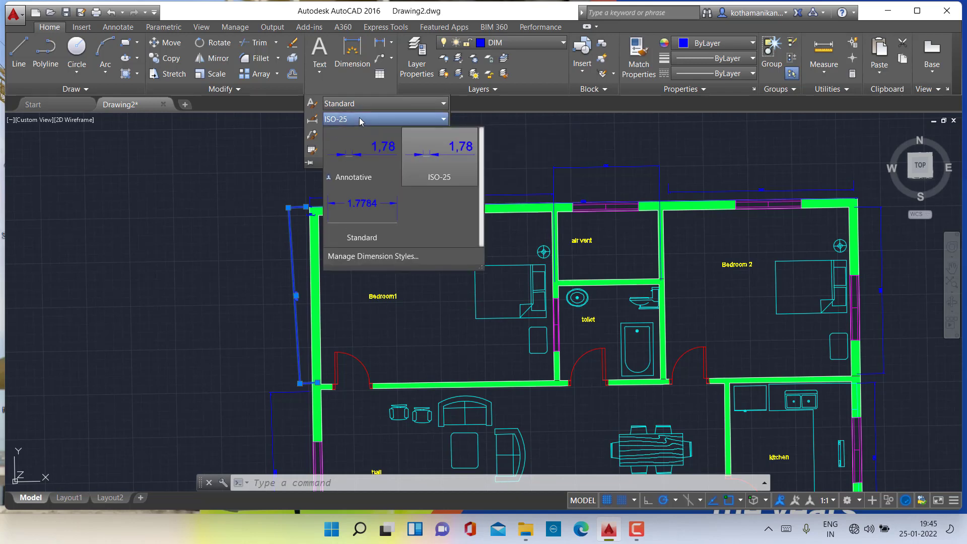
left_click(432, 162)
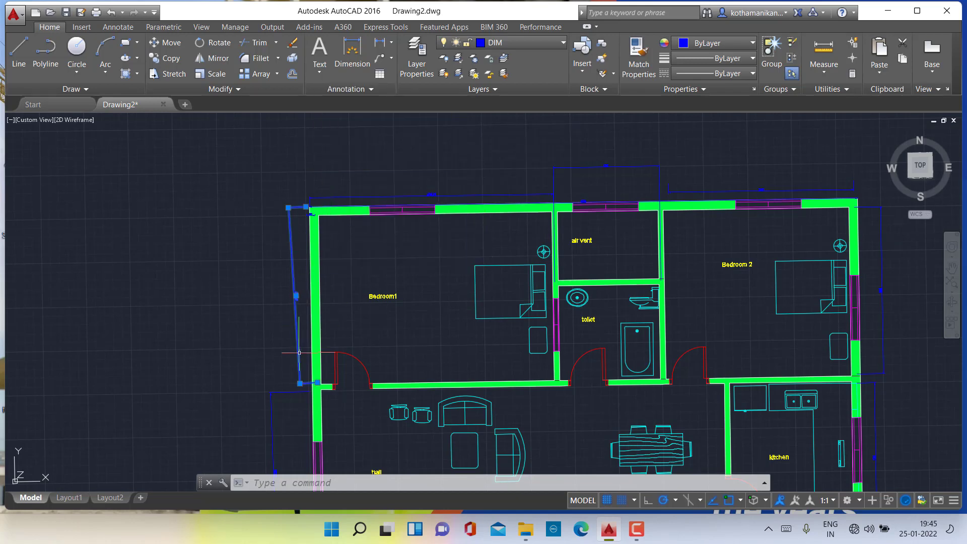
scroll(293, 331, "up", 2)
scroll(293, 331, "up", 3)
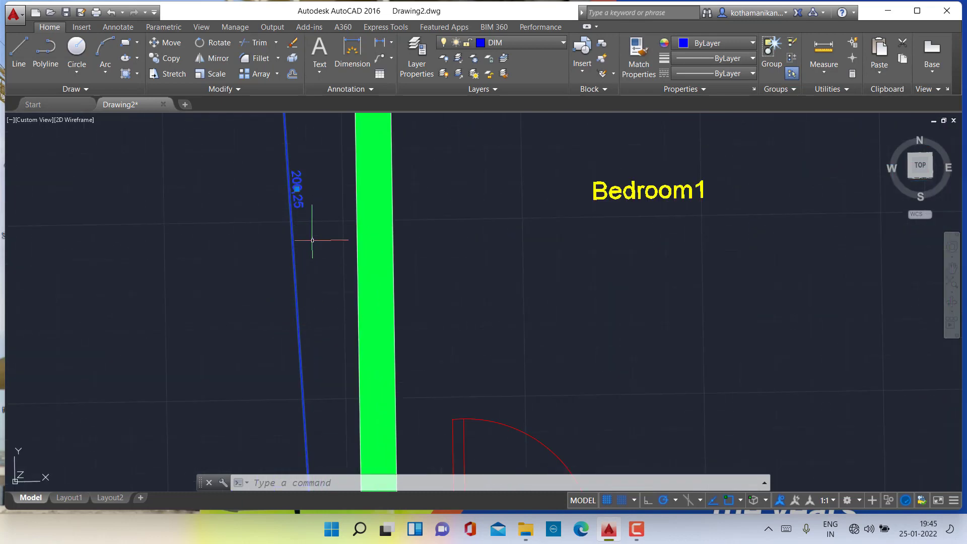
scroll(299, 234, "down", 5)
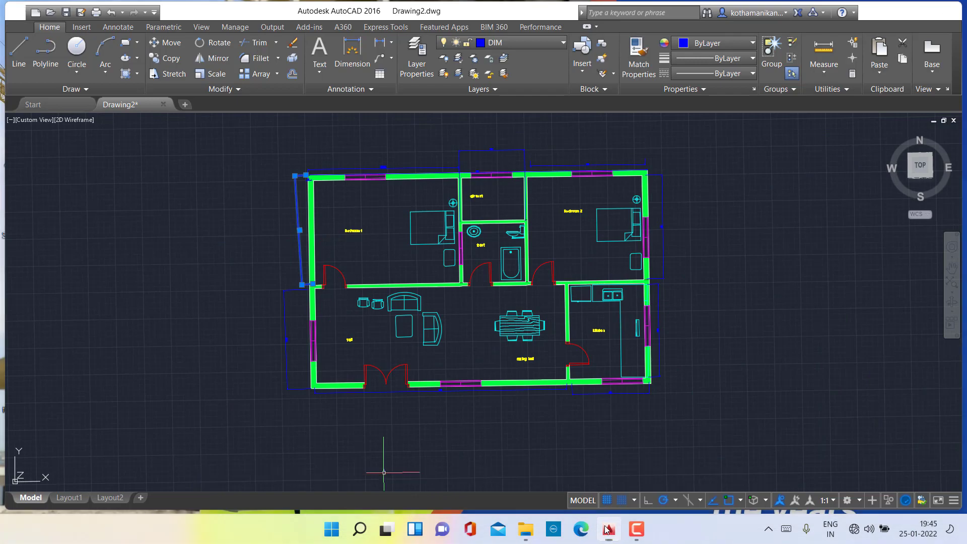
- Minimize the drawing window to show the desktop
left_click(608, 527)
left_click(609, 529)
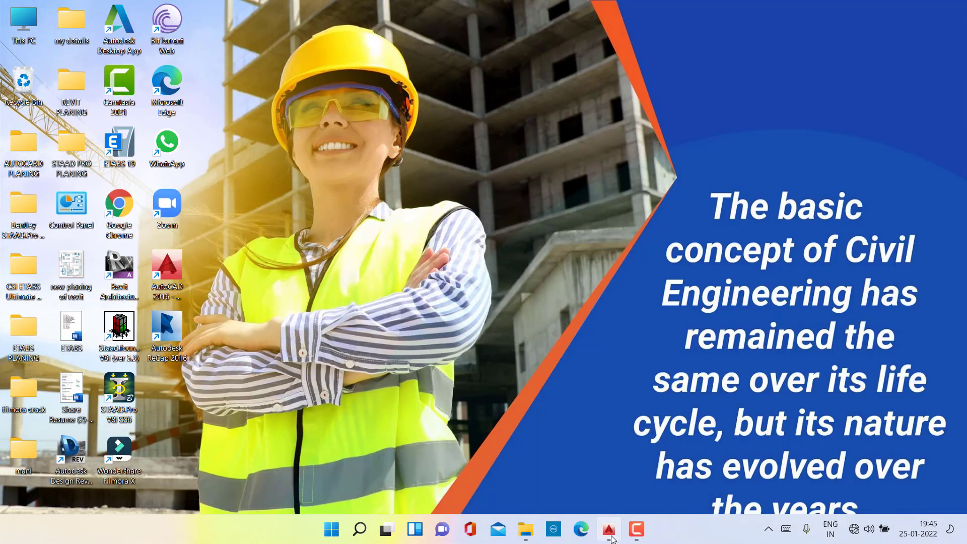